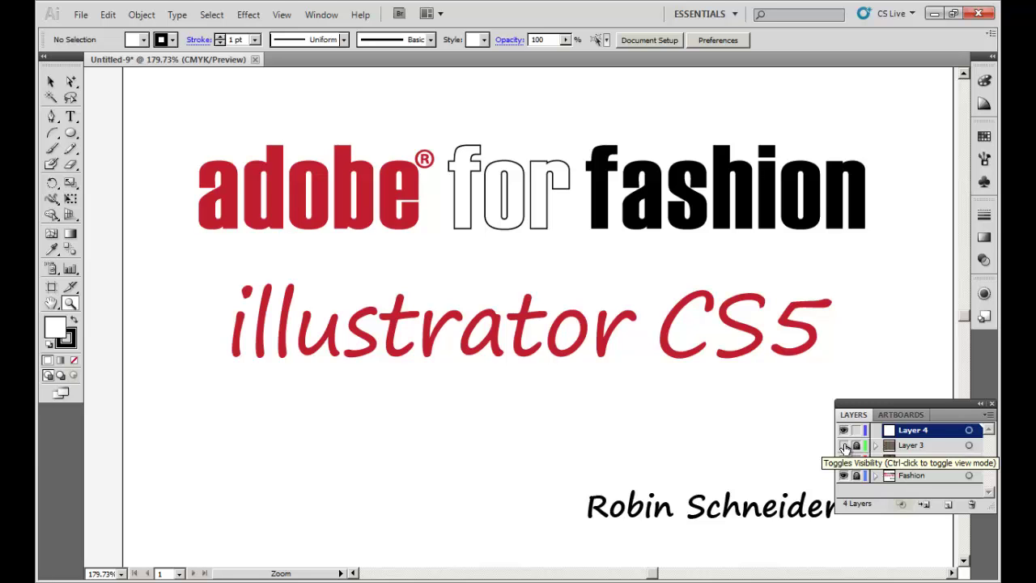
# Show the pattern swatches layer using its eye icon in the Layers panel
pyautogui.click(844, 445)
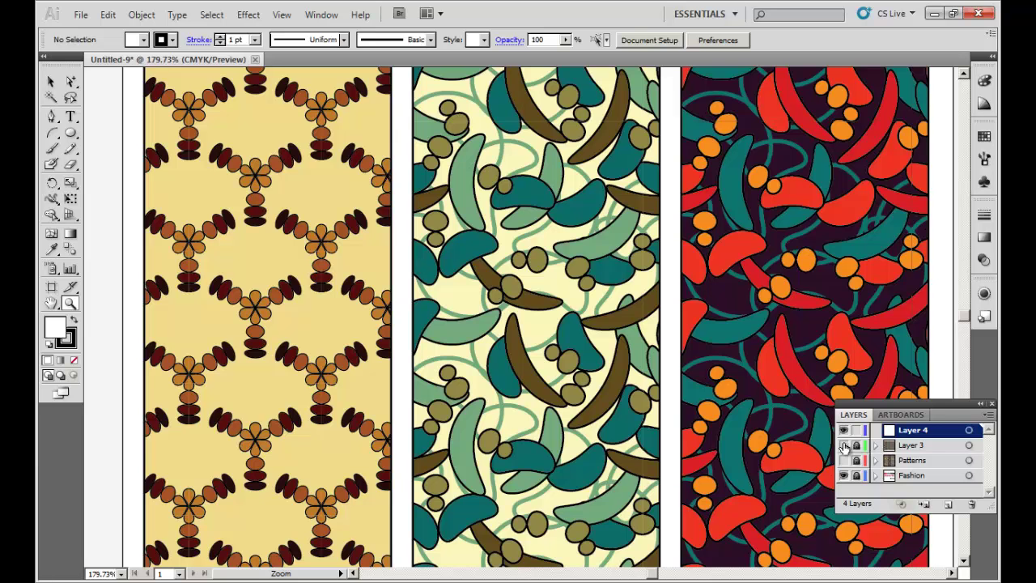
# Hide all layers except Layer 4, then draw and select a large top circle and a small lower one
pyautogui.moveTo(844, 445); pyautogui.dragTo(844, 475)
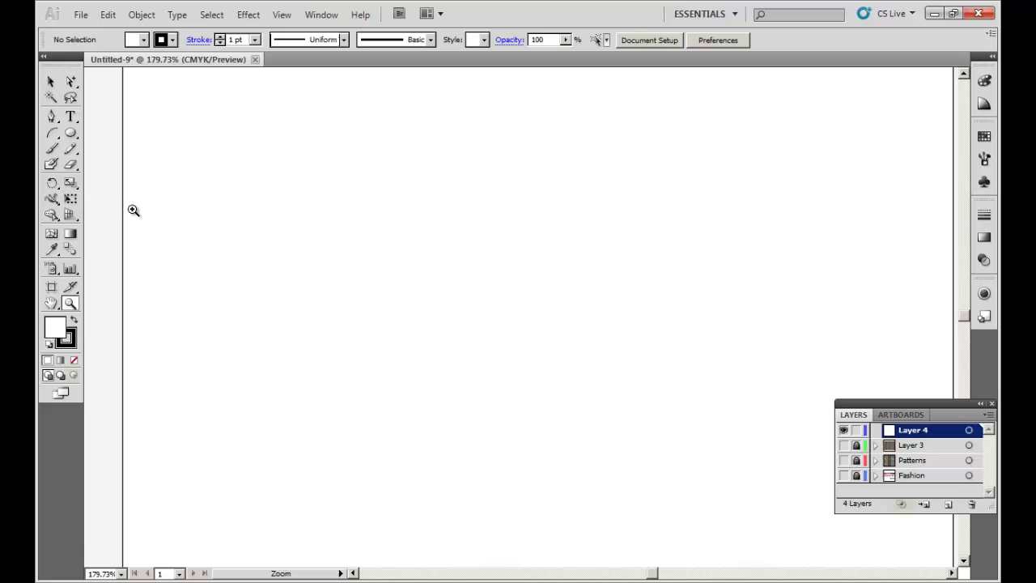
pyautogui.click(71, 134)
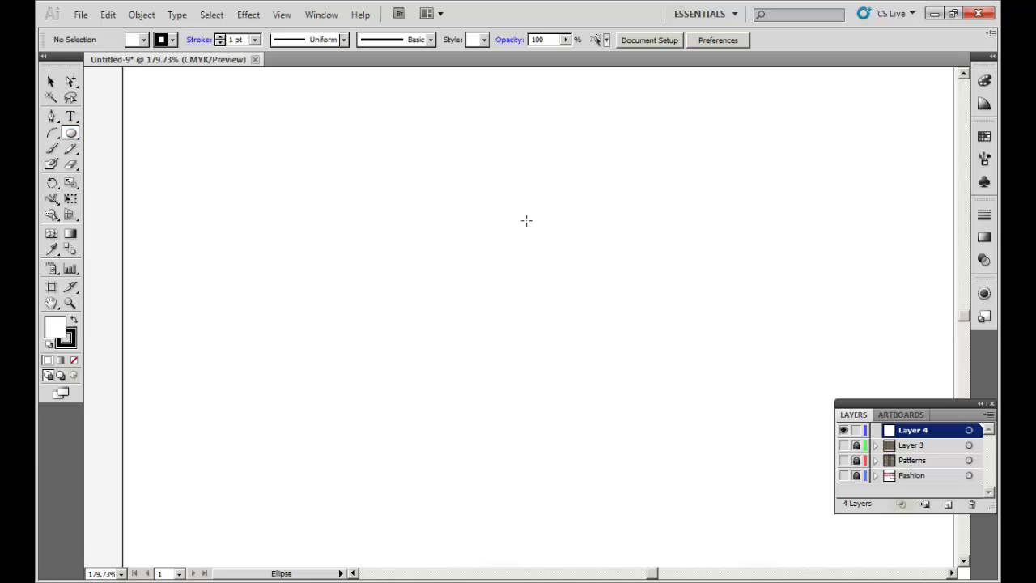
pyautogui.moveTo(462, 165); pyautogui.dragTo(513, 217)
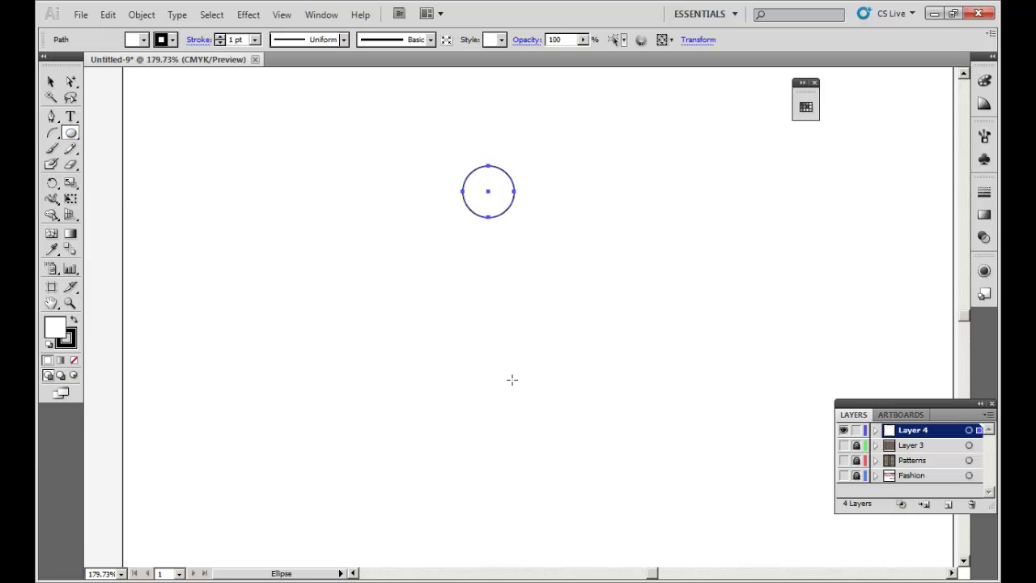
pyautogui.moveTo(496, 385); pyautogui.dragTo(506, 395)
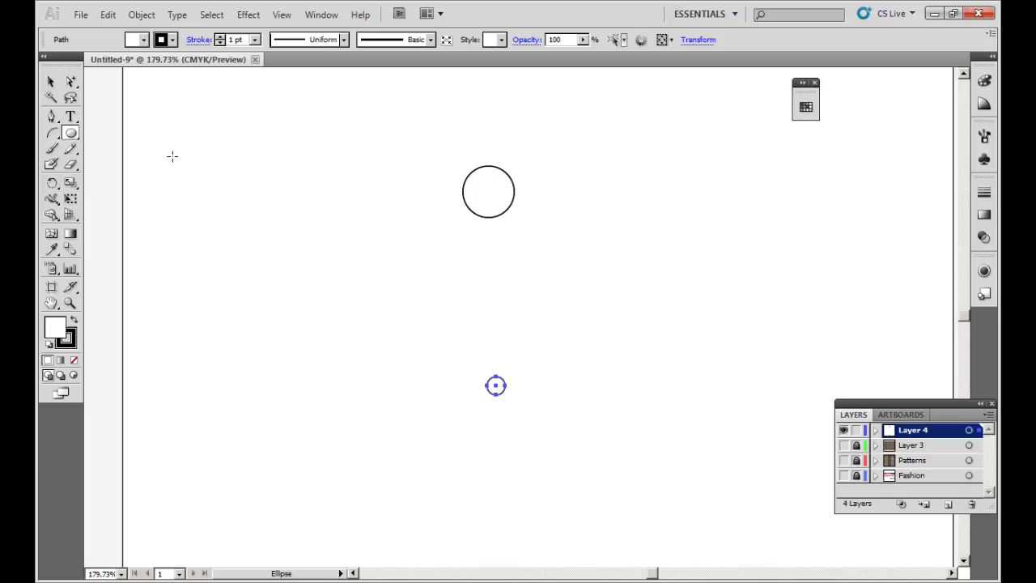
pyautogui.click(50, 83)
pyautogui.moveTo(343, 114); pyautogui.dragTo(628, 450)
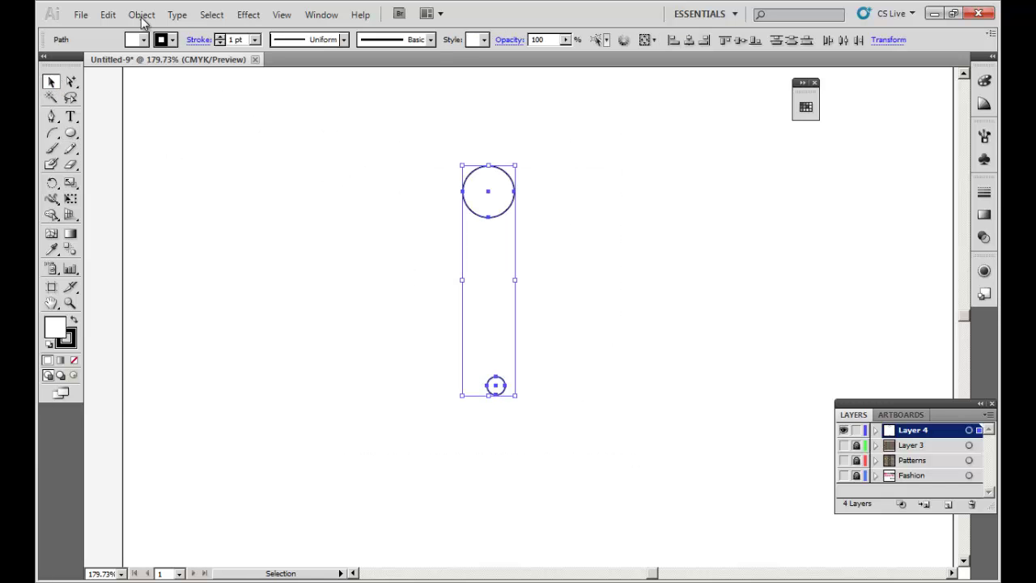
# Blend the two circles and set the blend spacing to Specified Steps
pyautogui.click(139, 14)
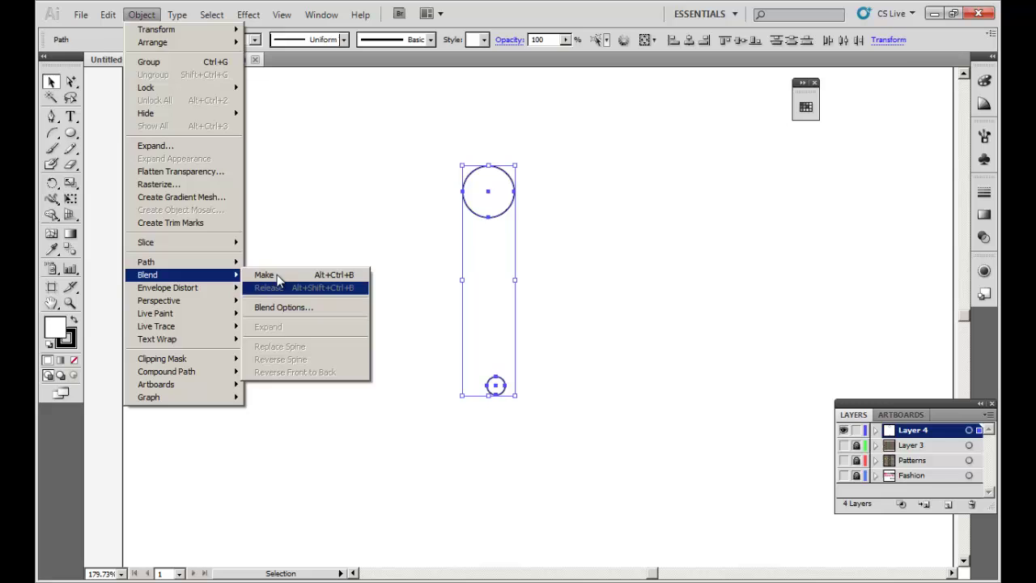
pyautogui.click(277, 275)
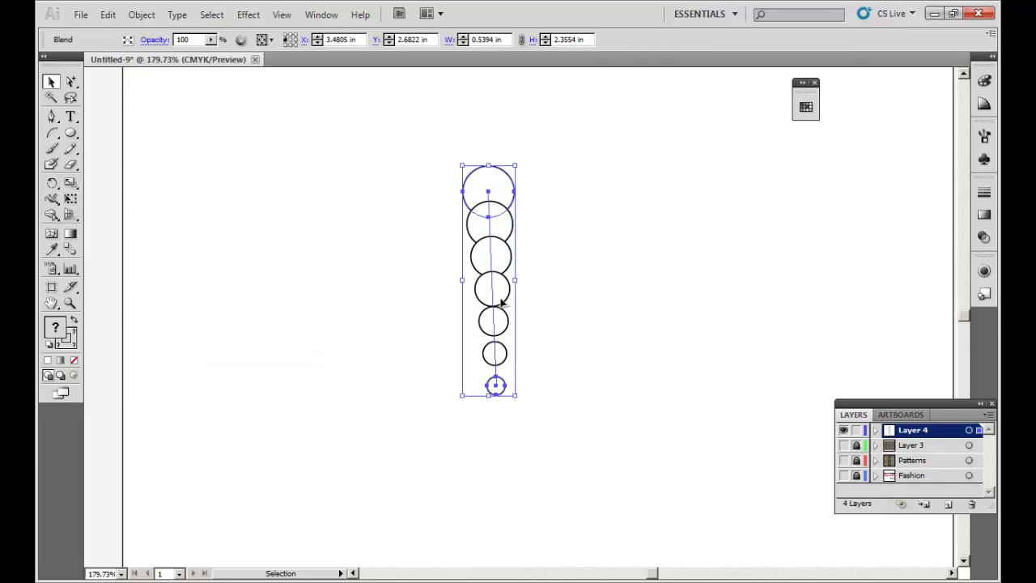
pyautogui.click(142, 15)
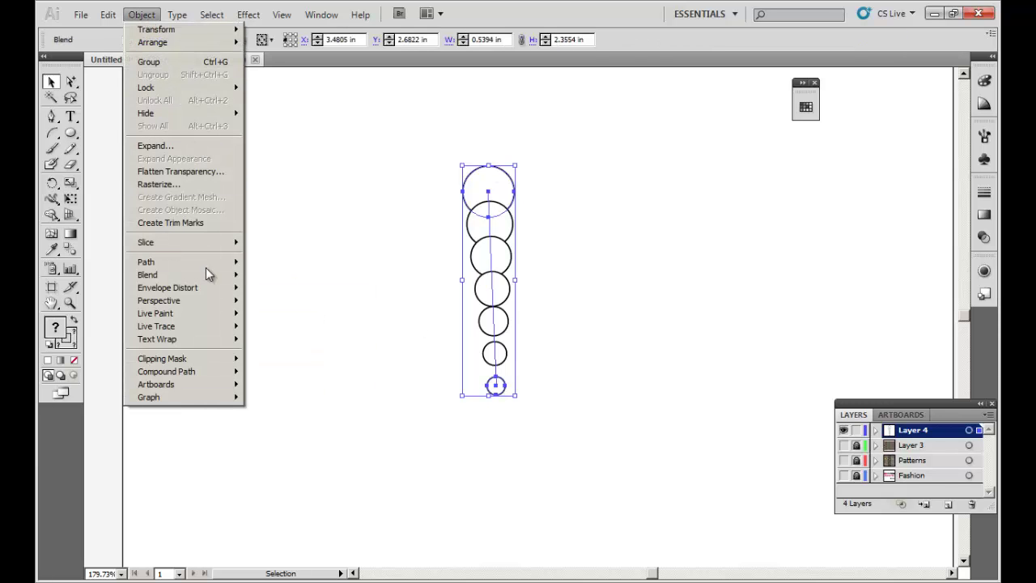
pyautogui.moveTo(147, 275)
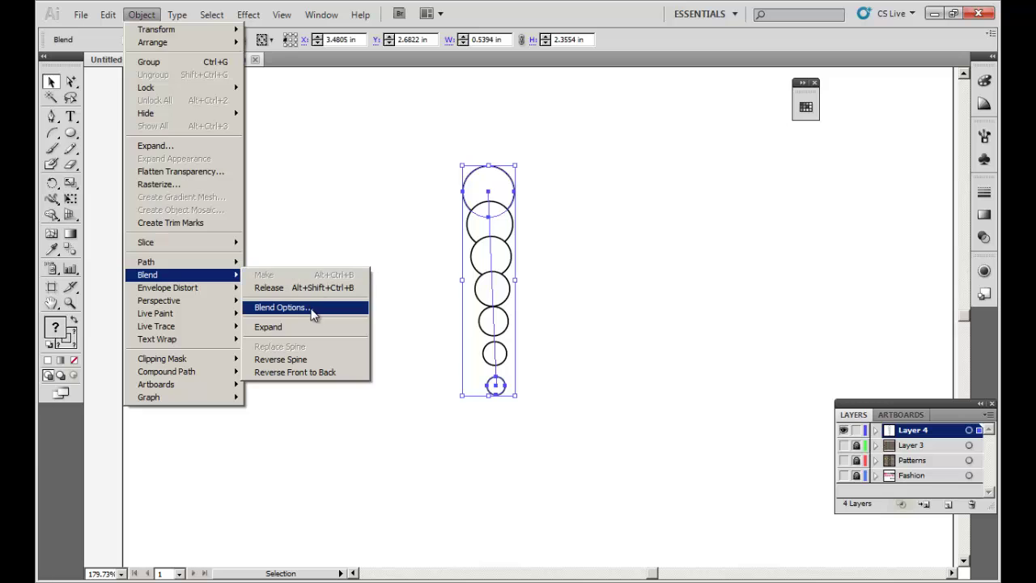
pyautogui.click(312, 307)
pyautogui.click(519, 276)
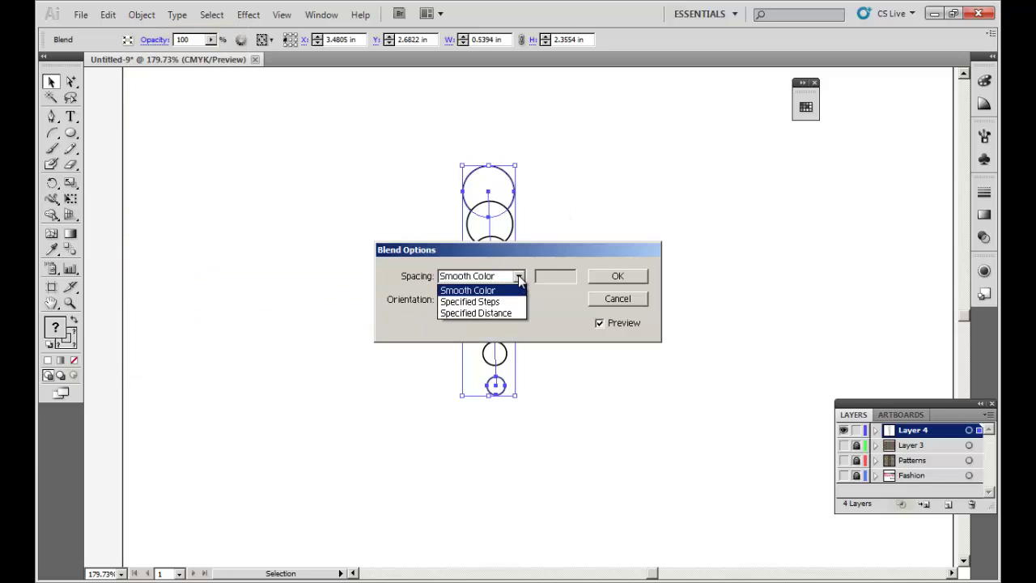
pyautogui.click(475, 301)
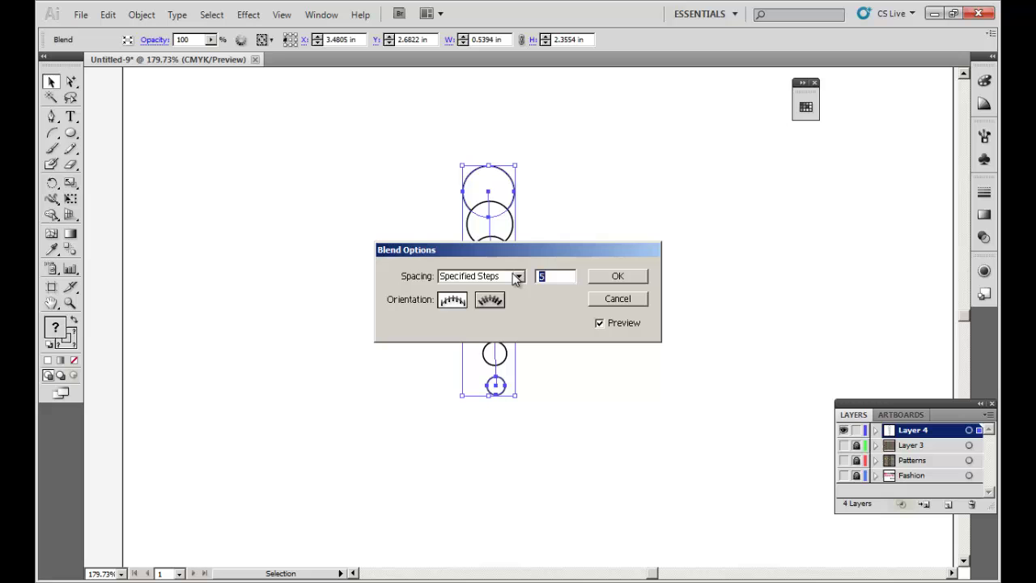
pyautogui.click(619, 277)
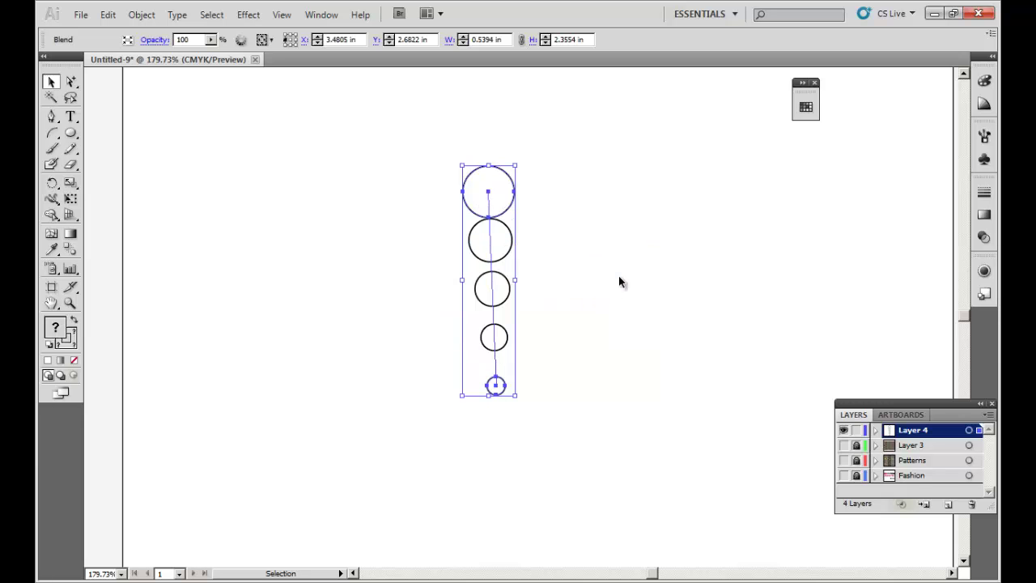
# Expand the blend with only Object checked and ungroup the resulting circles
pyautogui.click(142, 14)
pyautogui.click(191, 146)
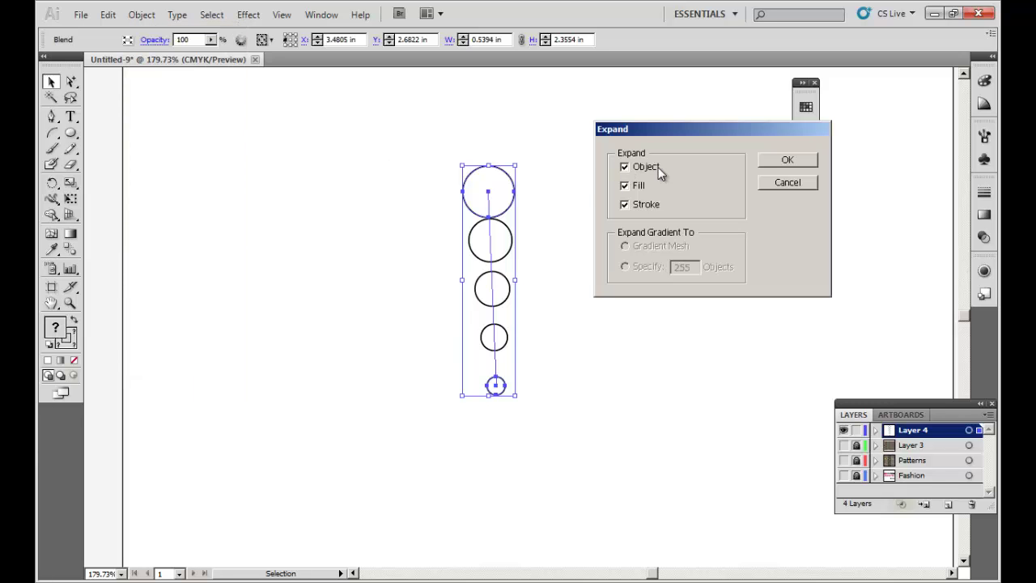
pyautogui.click(627, 186)
pyautogui.click(626, 205)
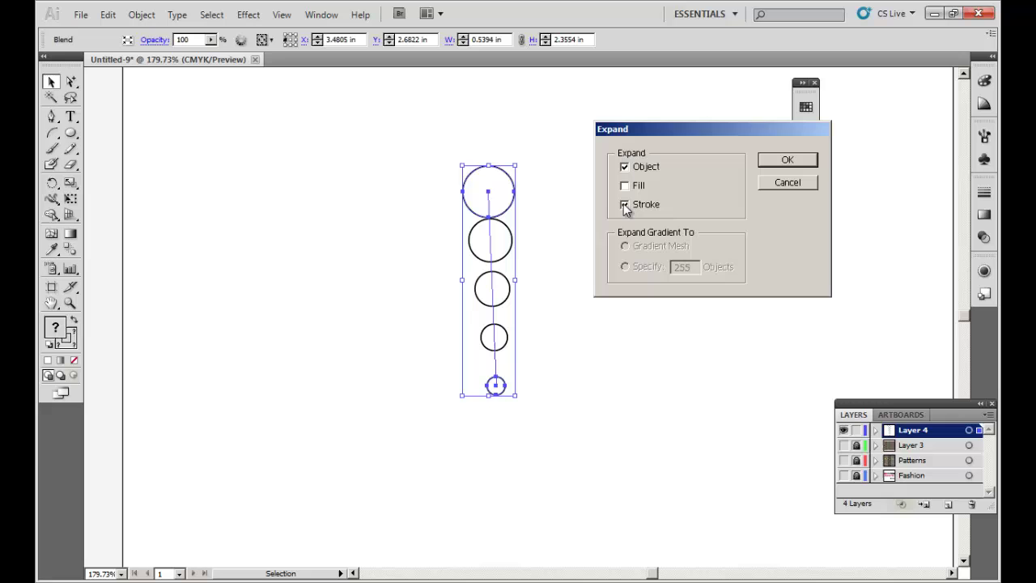
pyautogui.click(789, 160)
pyautogui.rightClick(550, 186)
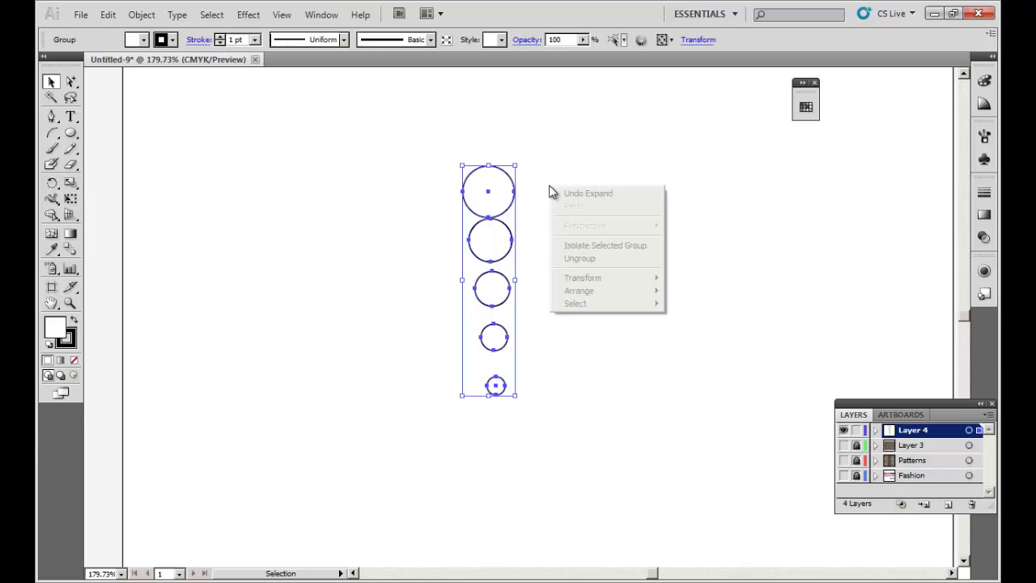
pyautogui.click(576, 258)
# Clear the selection, then select the five separate circles one by one
pyautogui.click(388, 260)
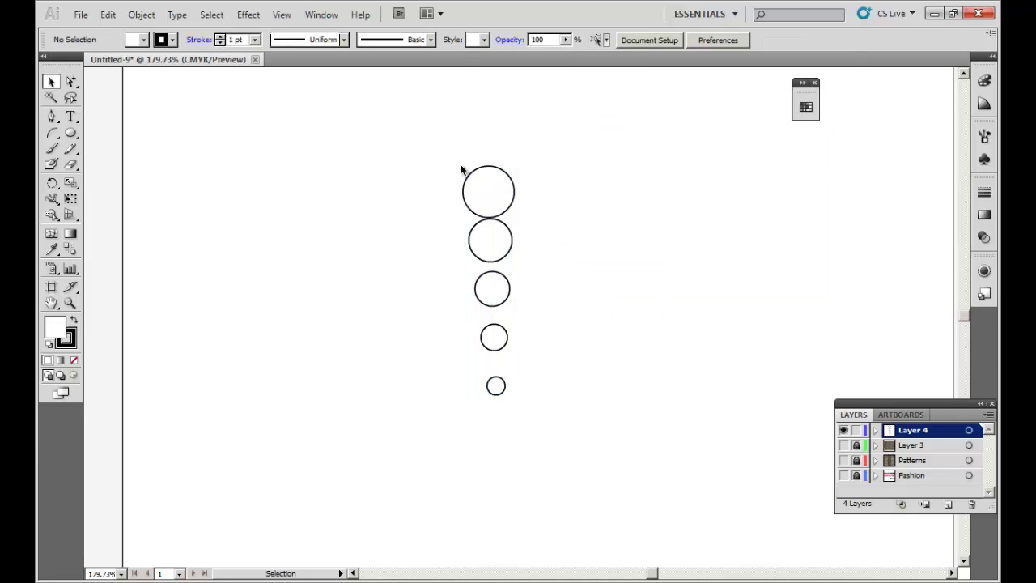
pyautogui.click(486, 182)
pyautogui.click(500, 255)
pyautogui.click(508, 295)
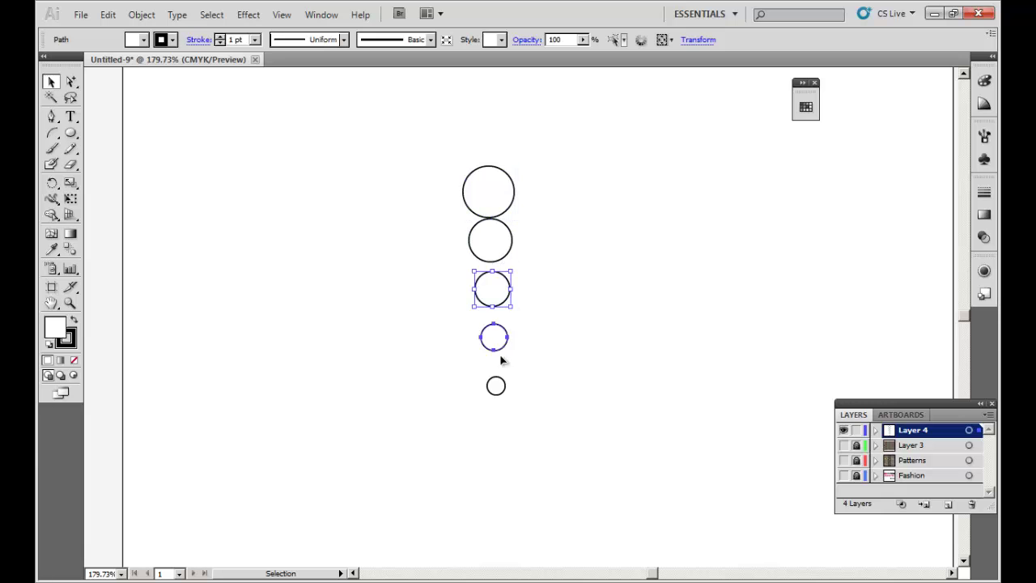
pyautogui.click(499, 352)
pyautogui.click(486, 383)
# Centre the five circles horizontally with the top circle as key, spacing them 0 in apart
pyautogui.moveTo(432, 131); pyautogui.dragTo(597, 473)
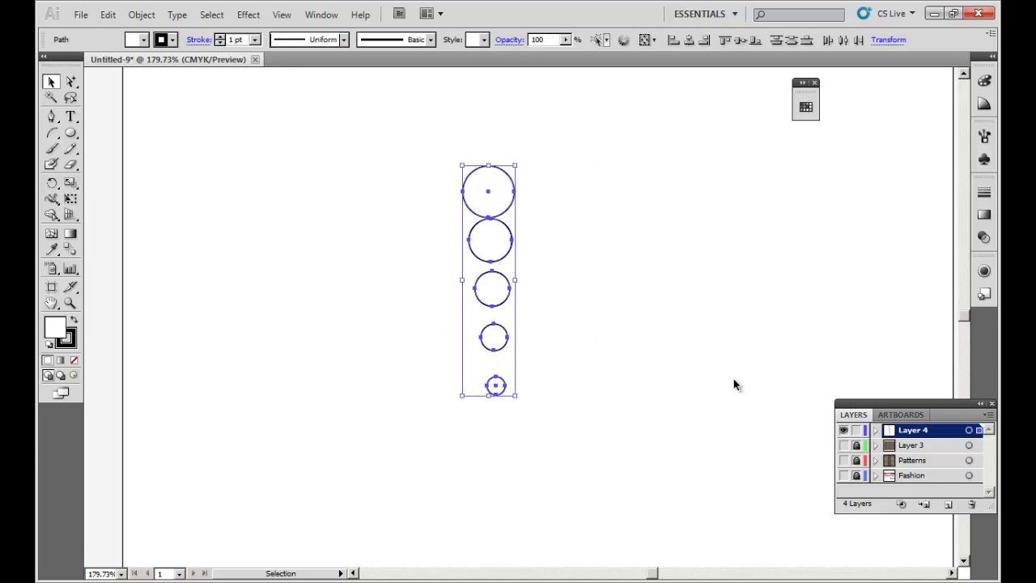
pyautogui.click(322, 14)
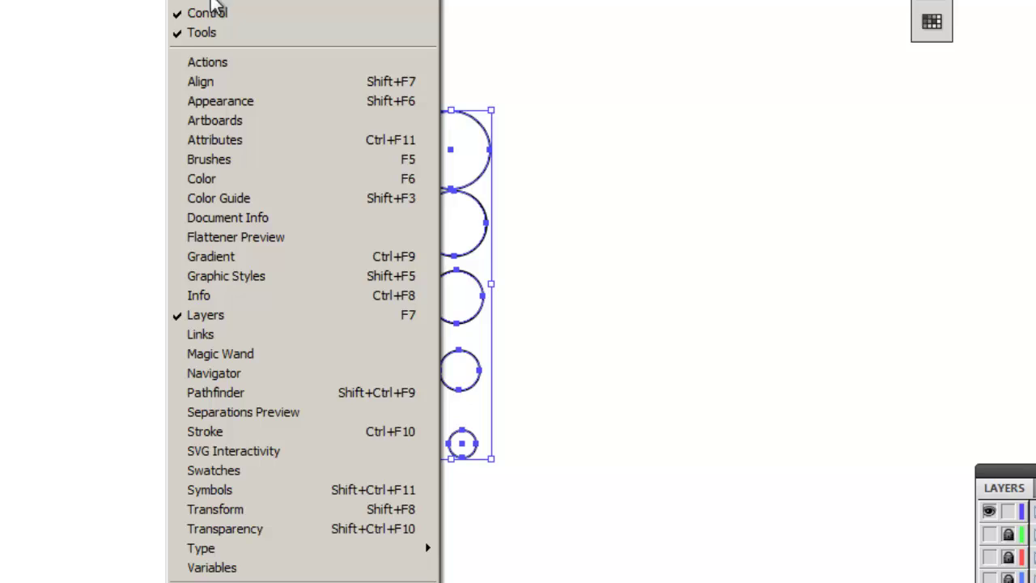
pyautogui.click(201, 81)
pyautogui.moveTo(971, 376)
pyautogui.mouseDown()
pyautogui.moveTo(696, 79)
pyautogui.moveTo(694, 33)
pyautogui.mouseUp()
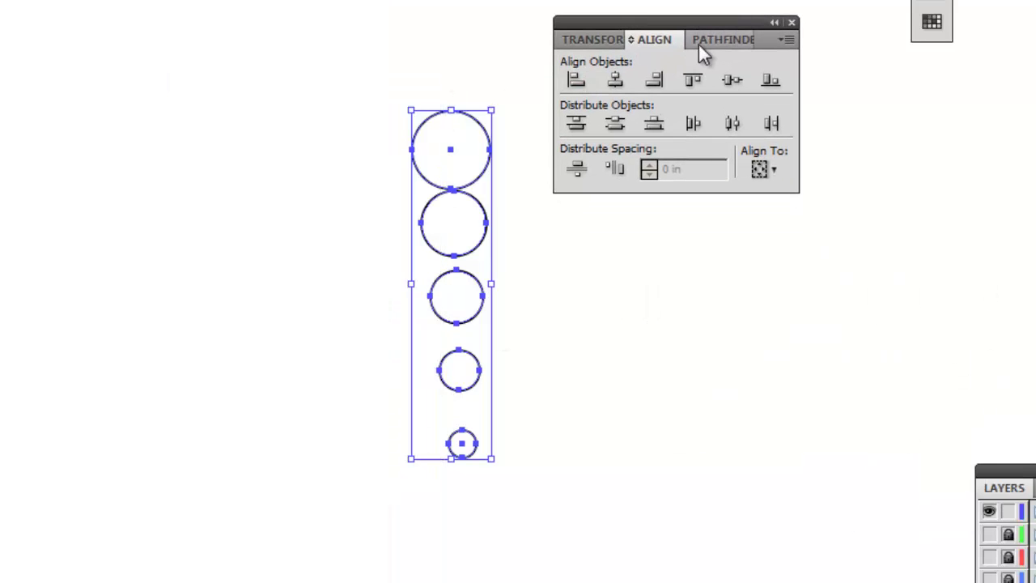
pyautogui.click(615, 81)
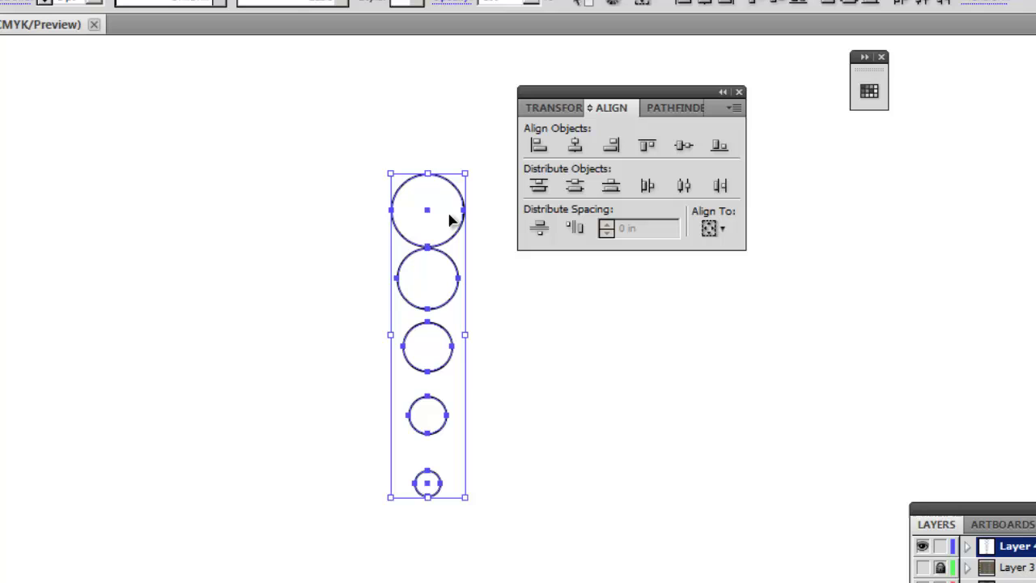
pyautogui.click(444, 203)
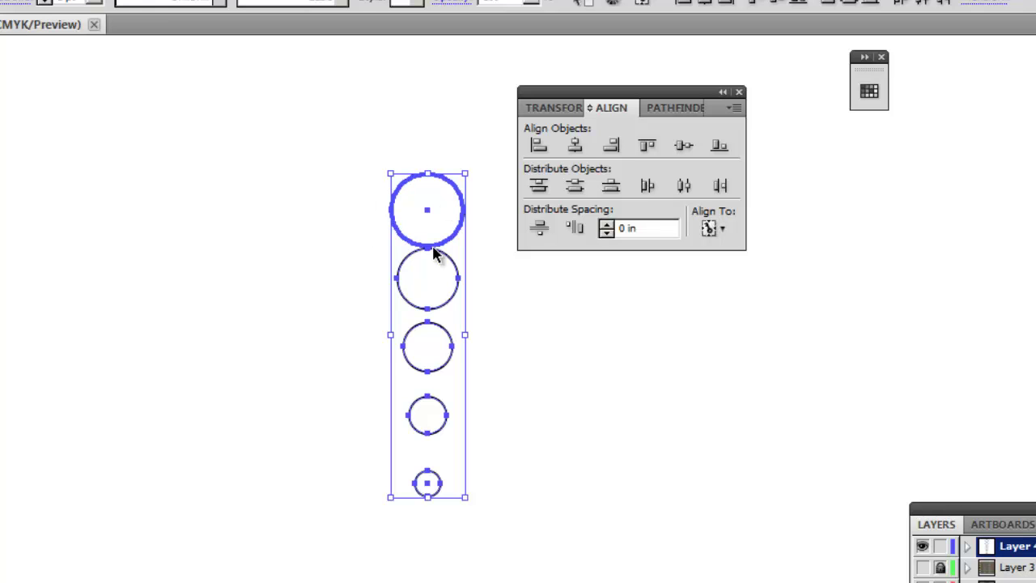
pyautogui.click(541, 230)
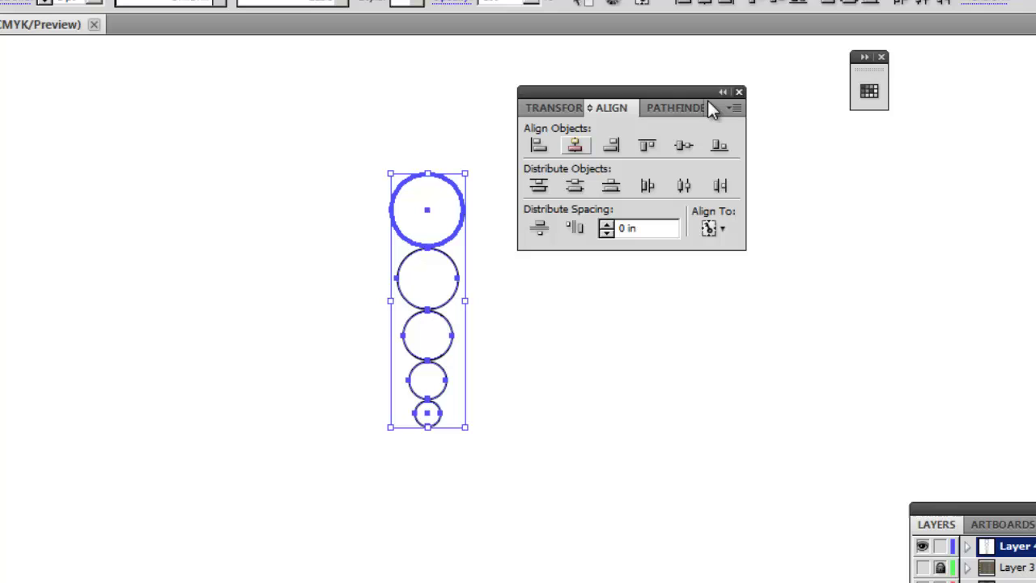
# Move the Align panel aside and reselect all the circles
pyautogui.moveTo(631, 91); pyautogui.dragTo(976, 444)
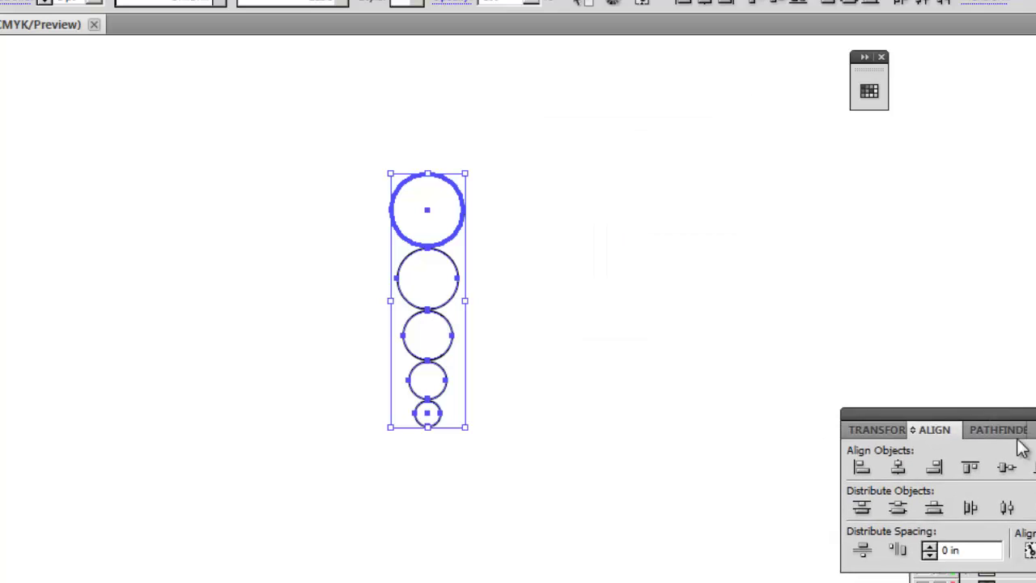
pyautogui.click(518, 265)
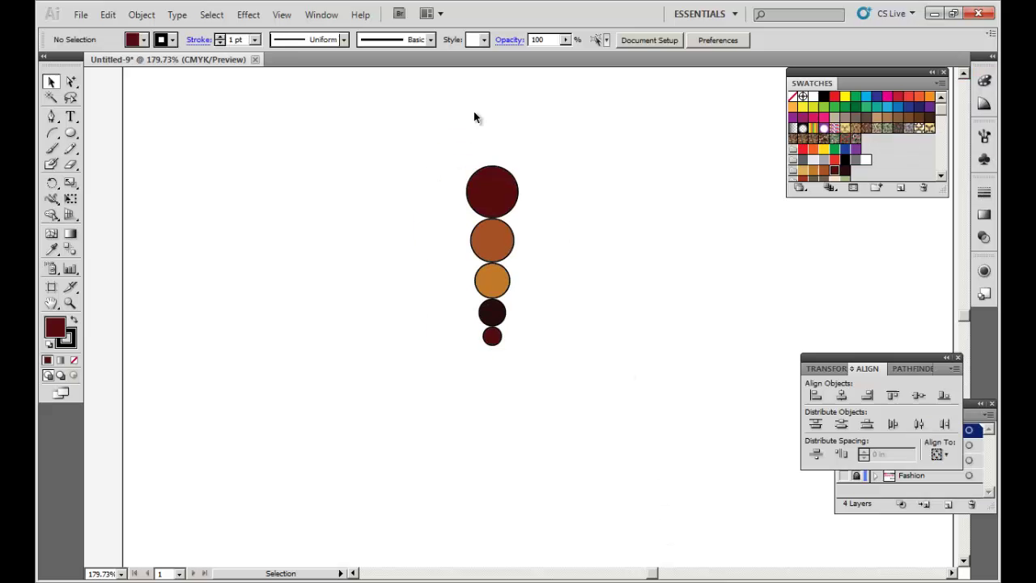
pyautogui.hotkey('ctrl', 'a')
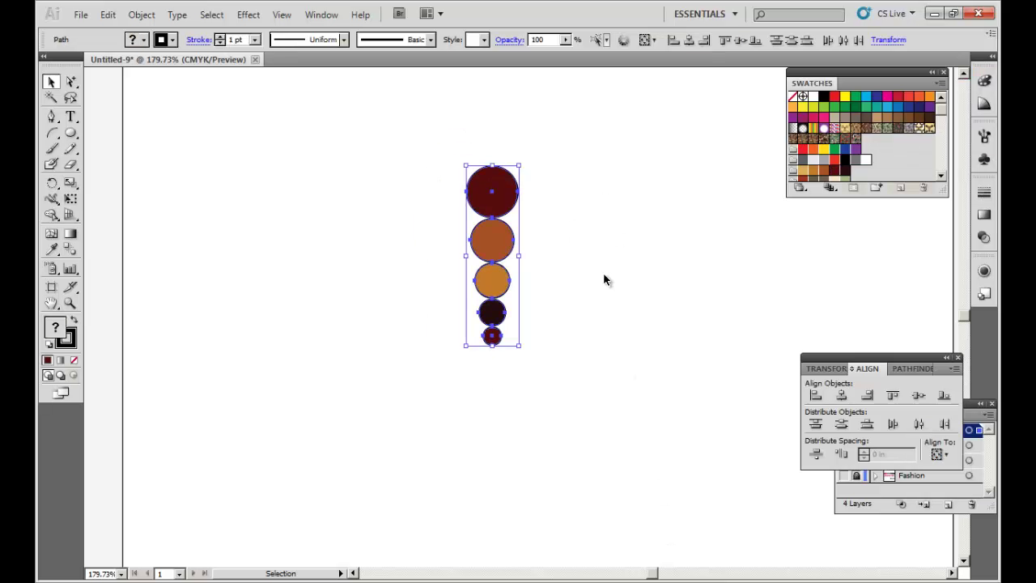
# Save the circle stack as a new Pattern Brush with spacing 1, then select the circles
pyautogui.click(984, 135)
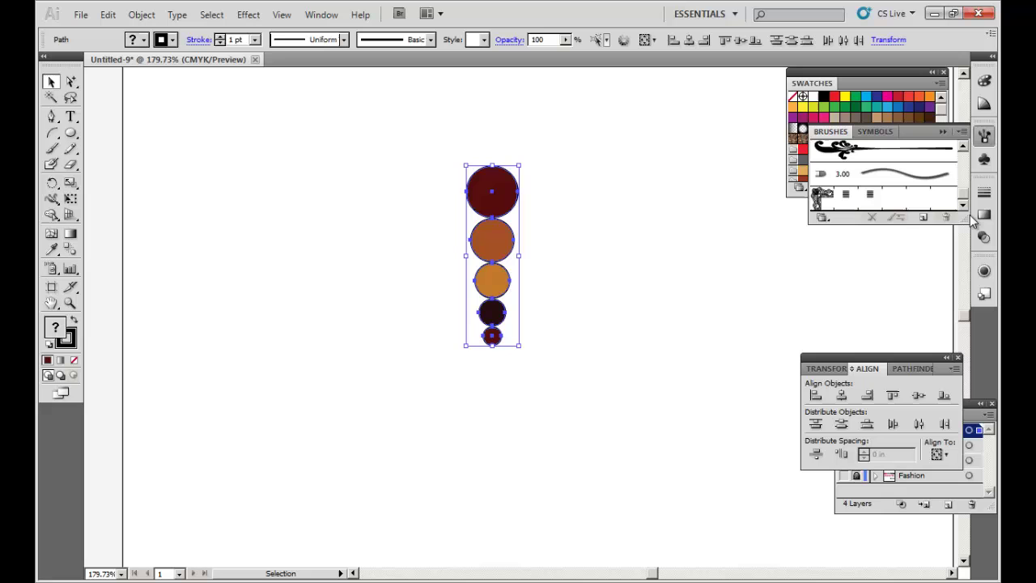
pyautogui.click(922, 217)
pyautogui.click(597, 224)
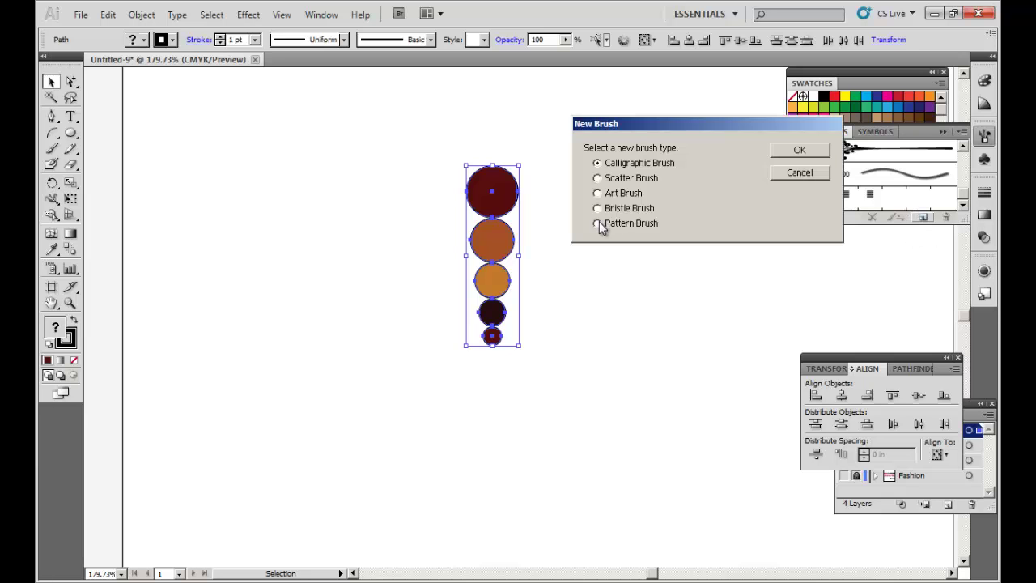
pyautogui.click(793, 152)
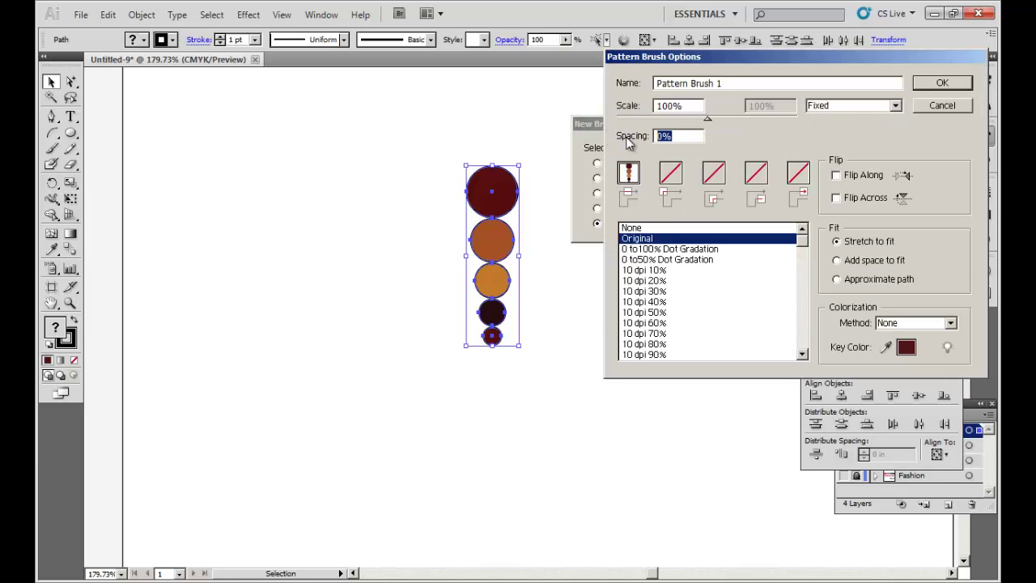
pyautogui.write('100')
pyautogui.click(940, 82)
pyautogui.moveTo(448, 157); pyautogui.dragTo(556, 374)
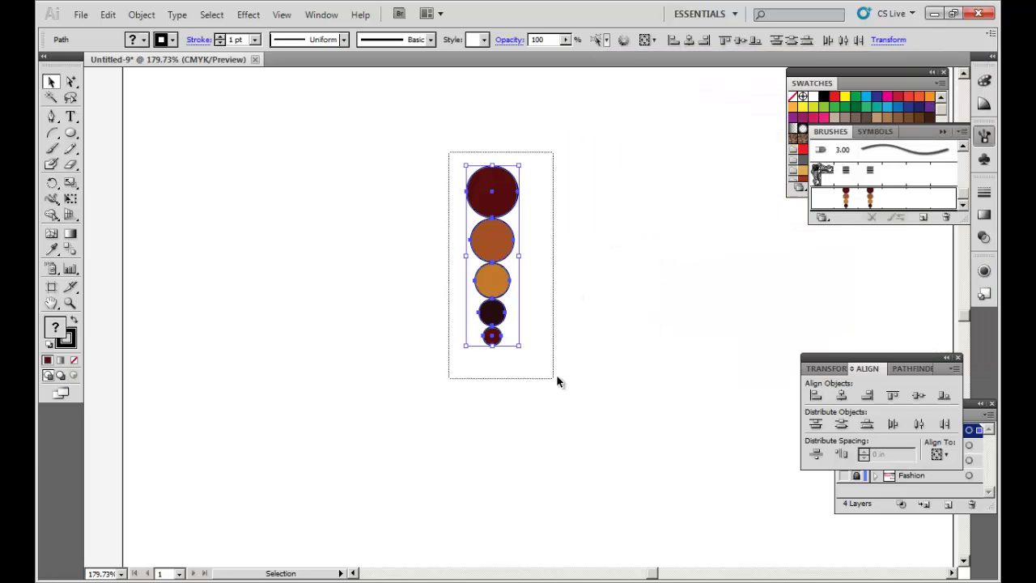
# Delete the circles, draw a small unfilled circle and apply Pattern Brush 1 to it
pyautogui.press('Delete')
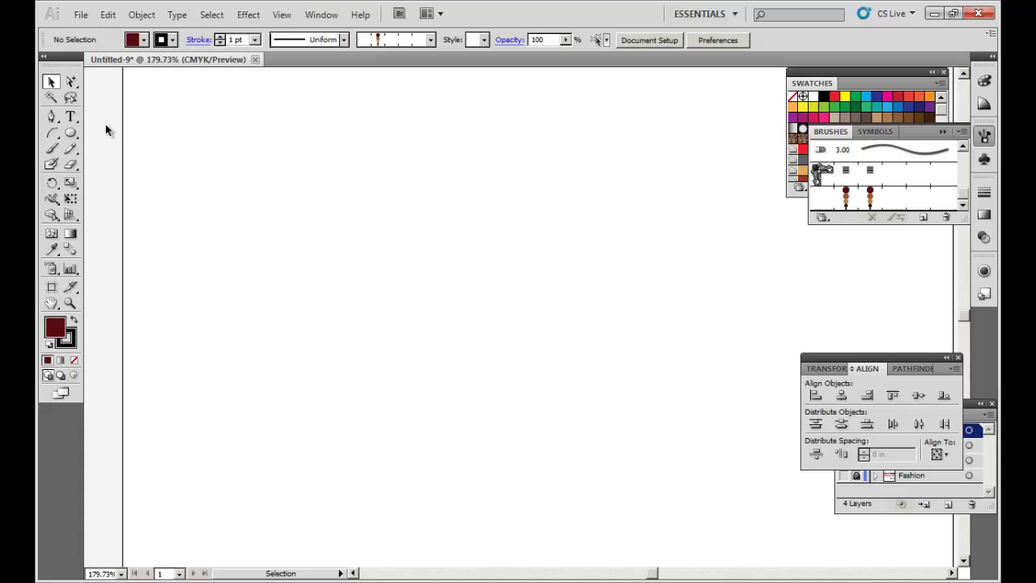
pyautogui.click(71, 134)
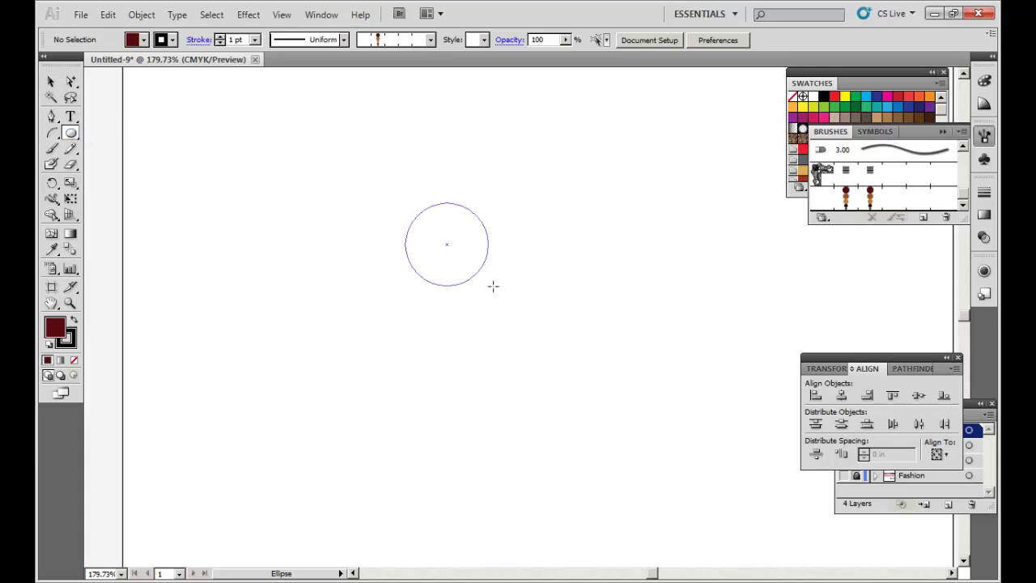
pyautogui.moveTo(447, 244); pyautogui.dragTo(487, 283)
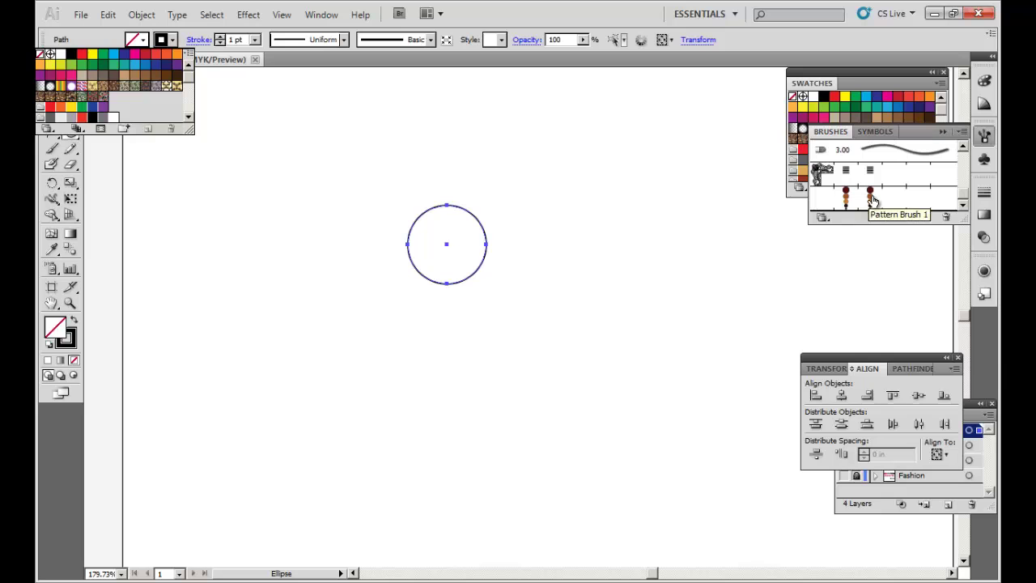
pyautogui.press('Escape')
pyautogui.press('v')
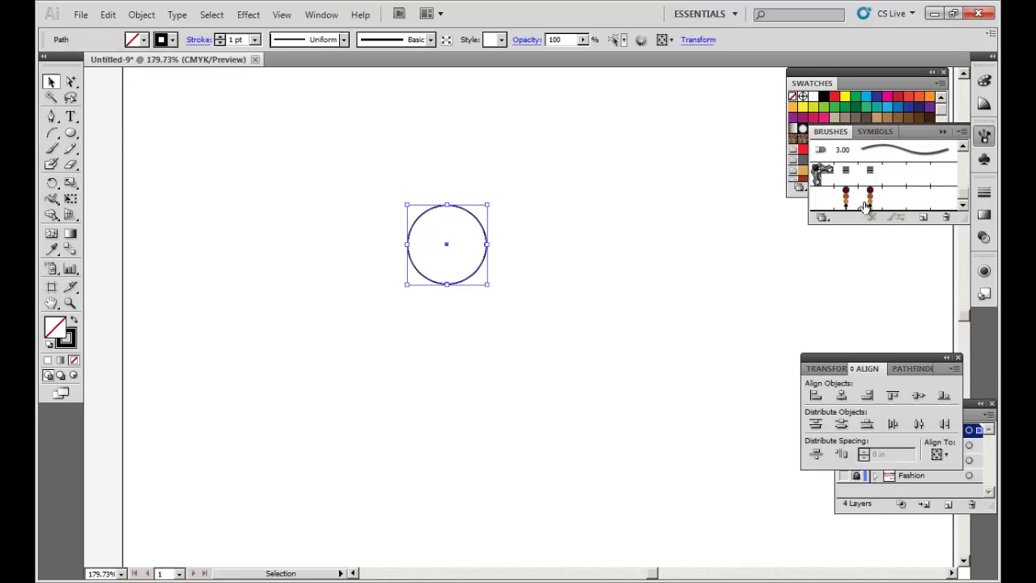
pyautogui.click(845, 195)
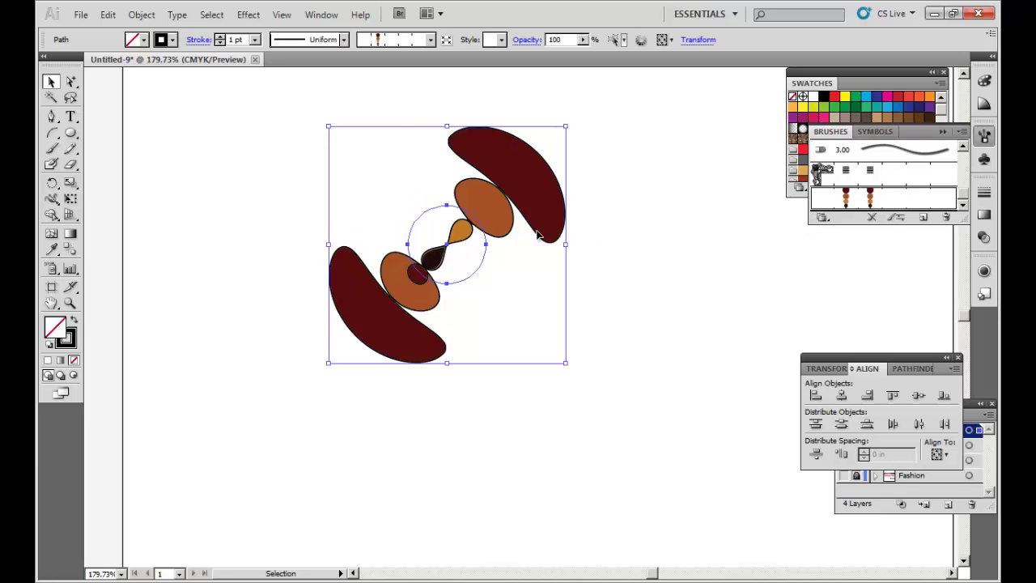
# Set Pattern Brush 1's scale to 91% with Flip Across off and update existing strokes
pyautogui.doubleClick(872, 198)
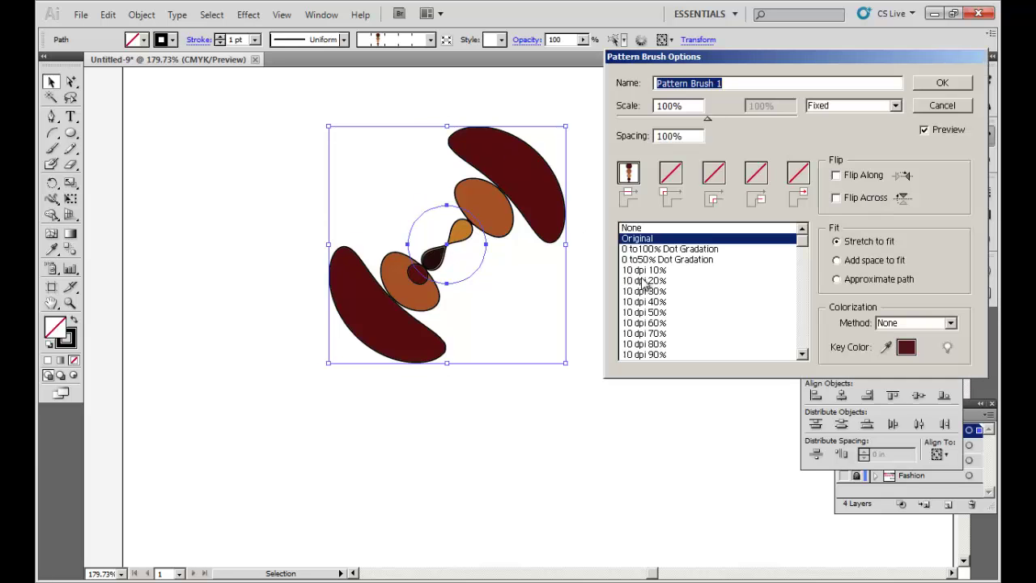
pyautogui.moveTo(709, 120)
pyautogui.mouseDown()
pyautogui.moveTo(635, 119)
pyautogui.moveTo(682, 121)
pyautogui.mouseUp()
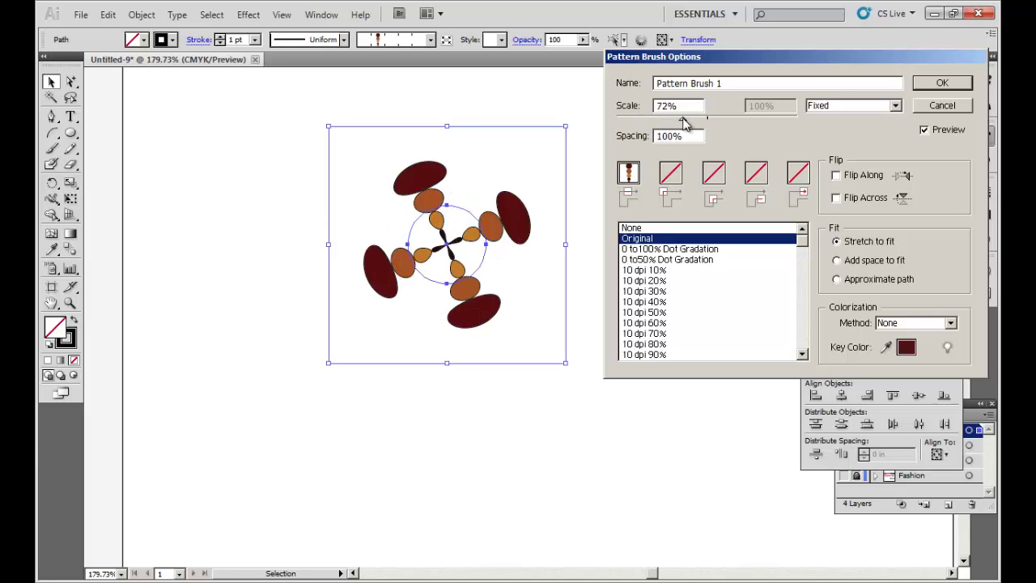
pyautogui.click(836, 199)
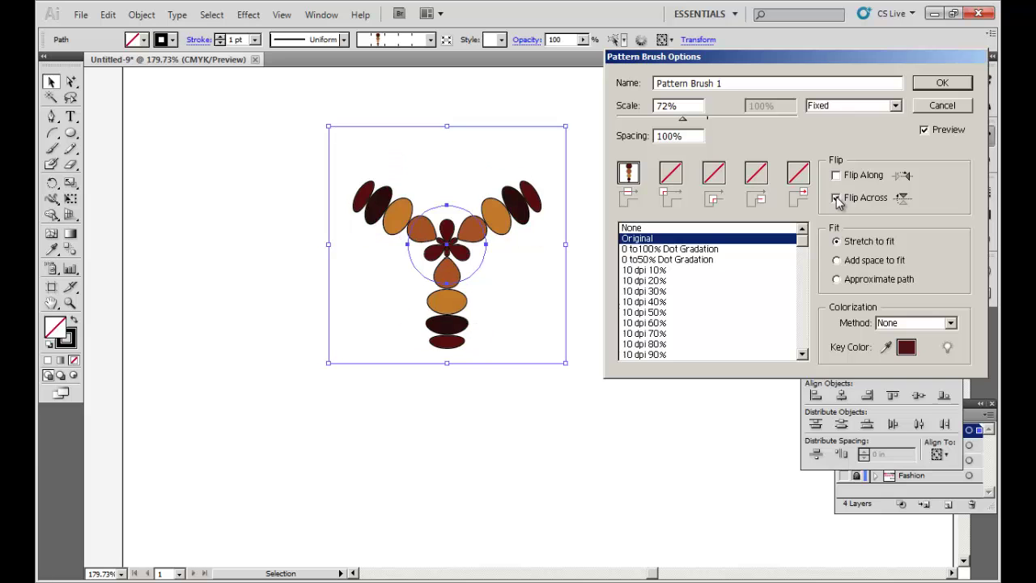
pyautogui.click(836, 199)
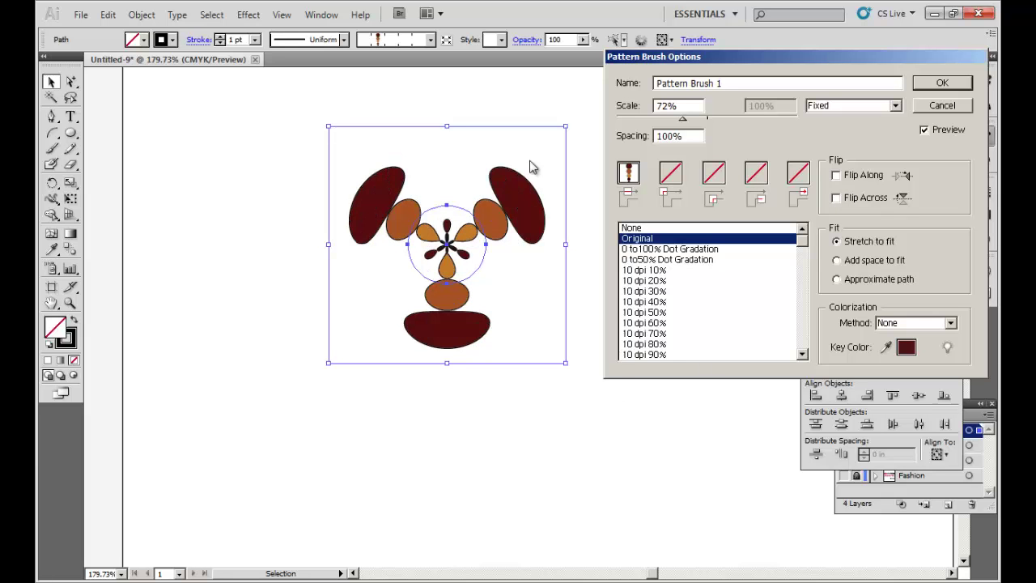
pyautogui.click(700, 119)
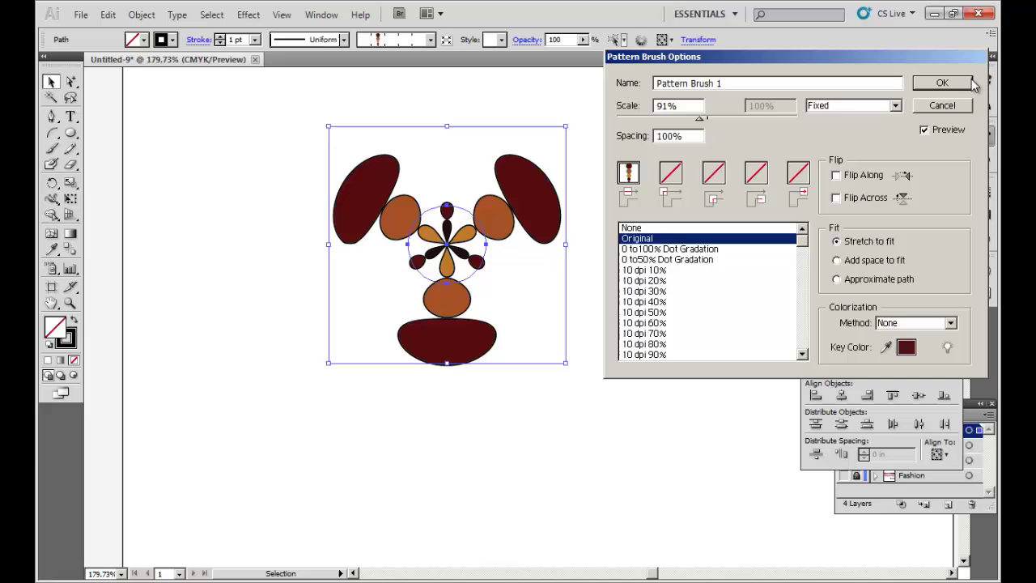
pyautogui.click(961, 86)
pyautogui.click(440, 321)
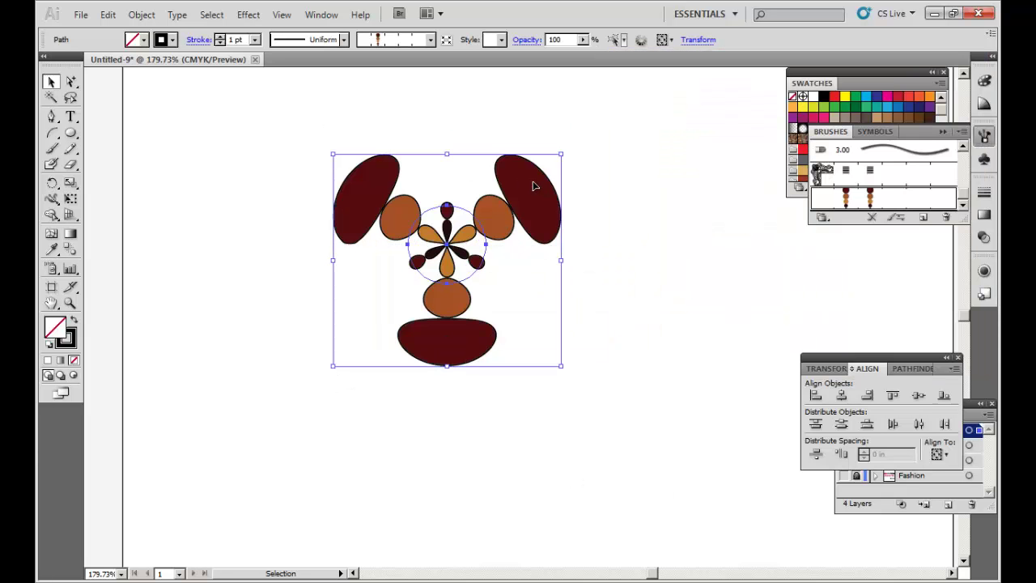
# Expand the brushed circle's appearance, move the flower up-right and scale it down small
pyautogui.click(148, 15)
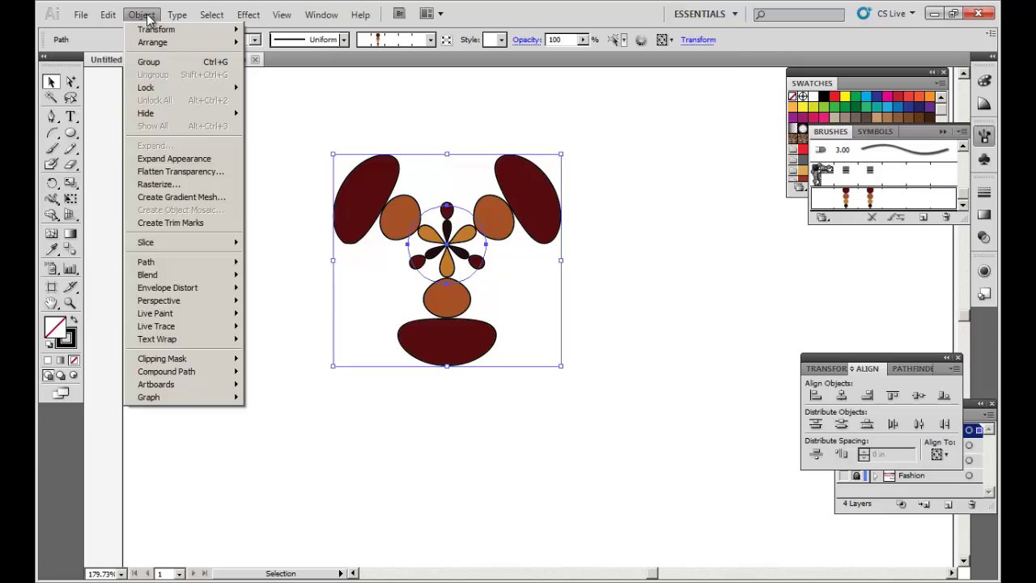
pyautogui.click(174, 159)
pyautogui.click(647, 220)
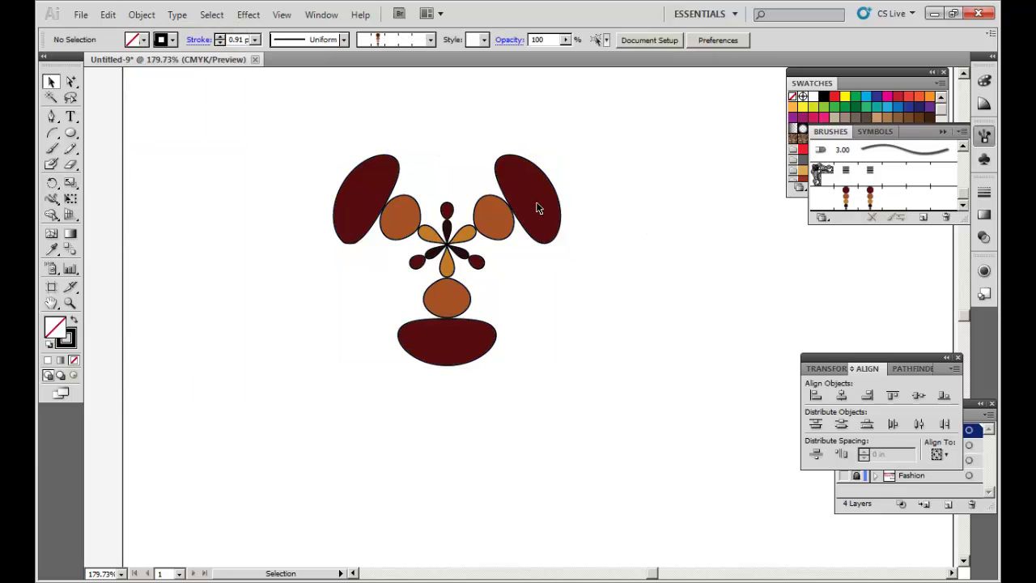
pyautogui.moveTo(537, 208); pyautogui.dragTo(654, 167)
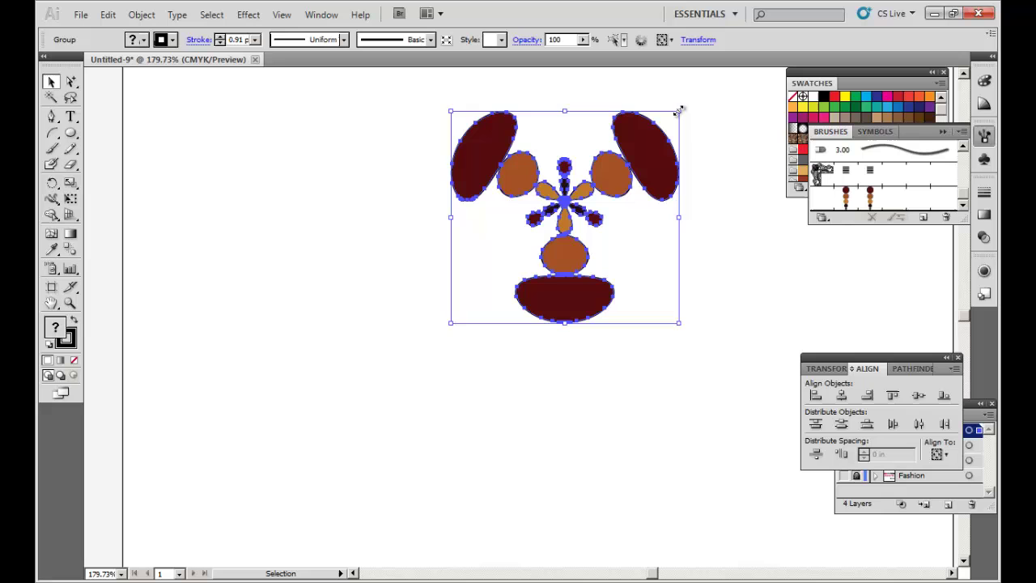
pyautogui.moveTo(678, 112); pyautogui.dragTo(617, 139)
pyautogui.click(332, 275)
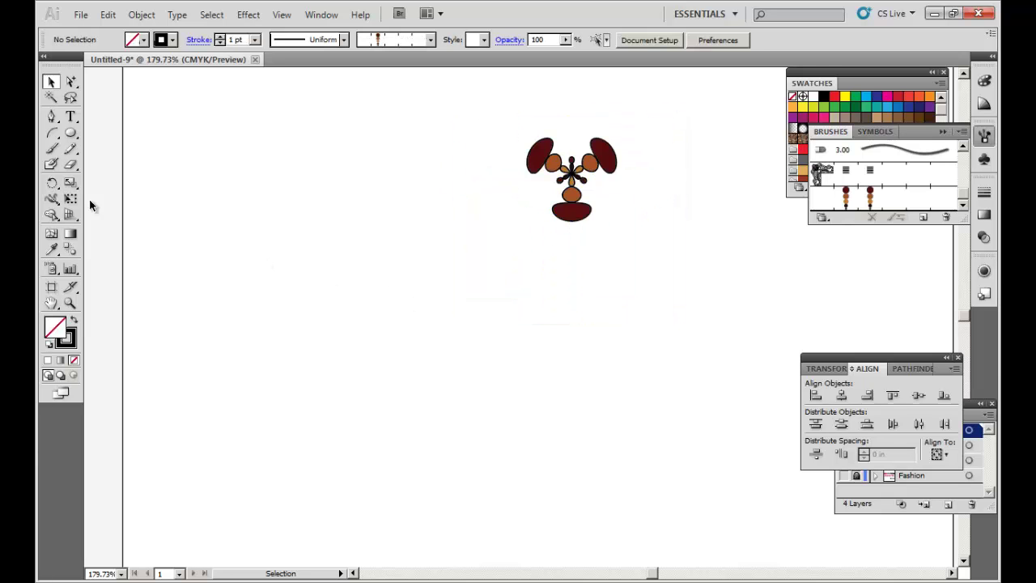
# Draw a square left of the flower and fill it tan
pyautogui.click(71, 134)
pyautogui.press('m')
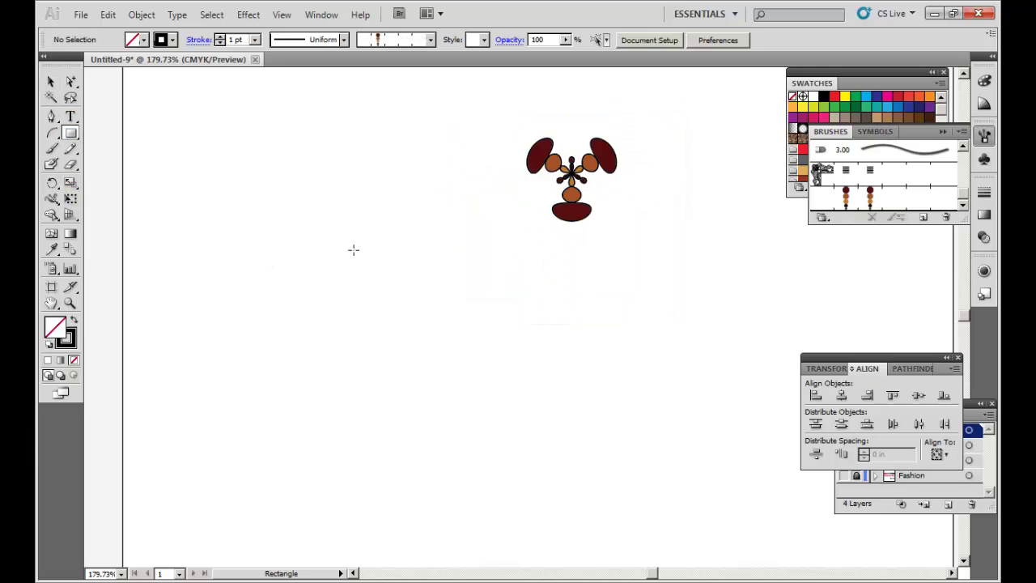
pyautogui.moveTo(362, 257); pyautogui.dragTo(446, 317)
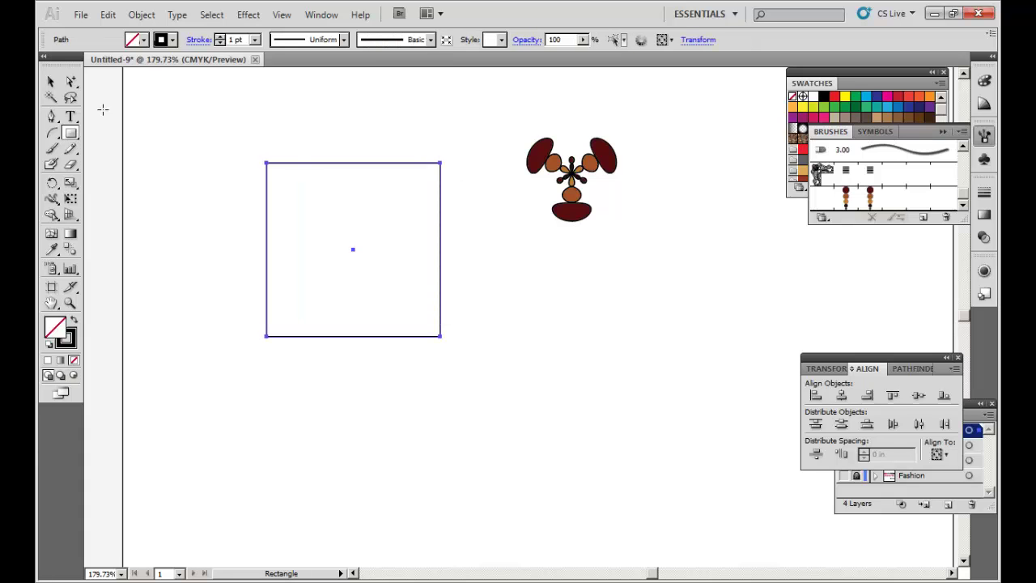
pyautogui.click(51, 81)
pyautogui.moveTo(350, 220); pyautogui.dragTo(390, 243)
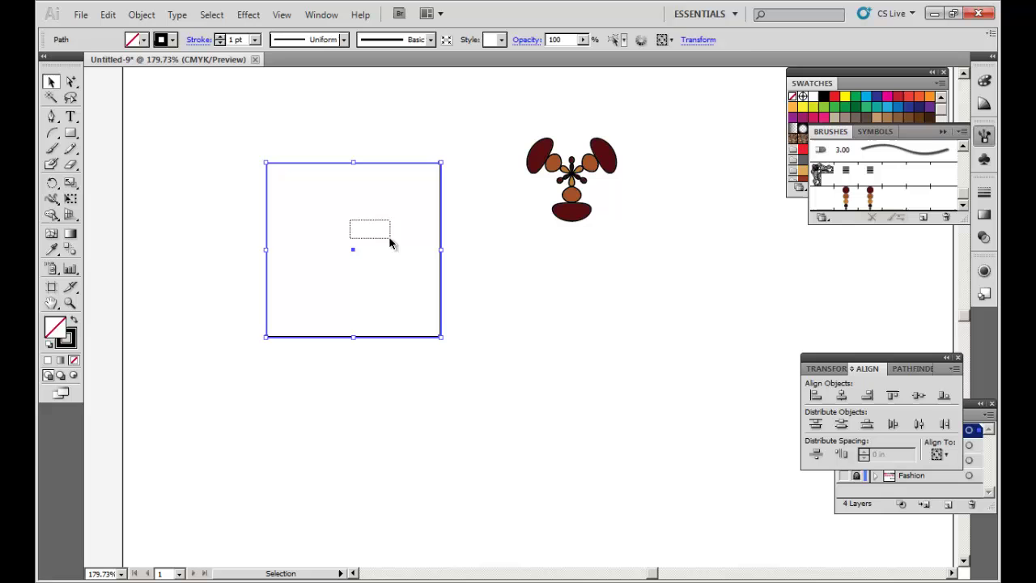
pyautogui.moveTo(383, 160); pyautogui.dragTo(451, 193)
pyautogui.click(811, 83)
pyautogui.click(793, 106)
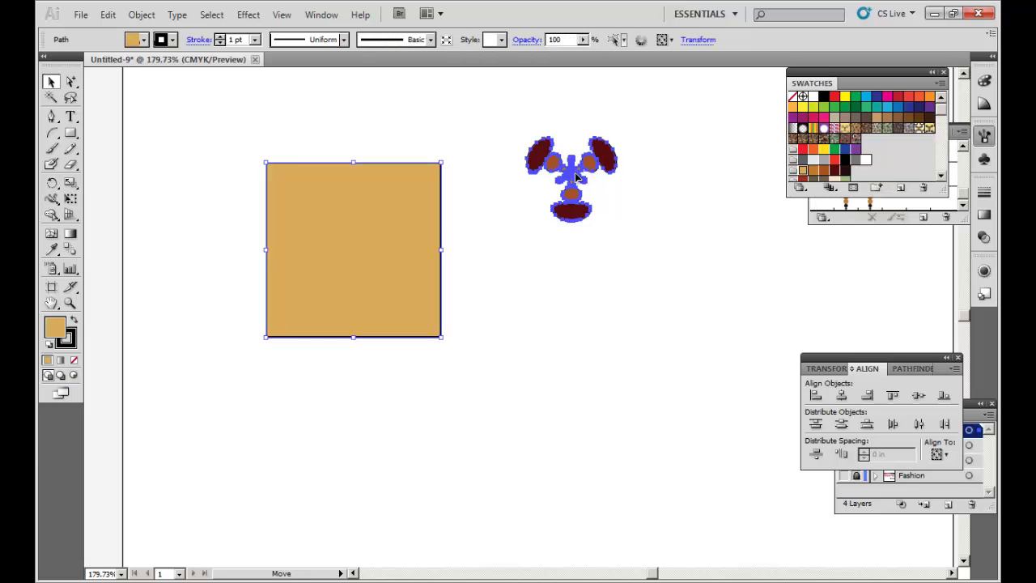
# Centre the flower on the tan square and send the square to the back
pyautogui.moveTo(577, 177); pyautogui.dragTo(367, 239)
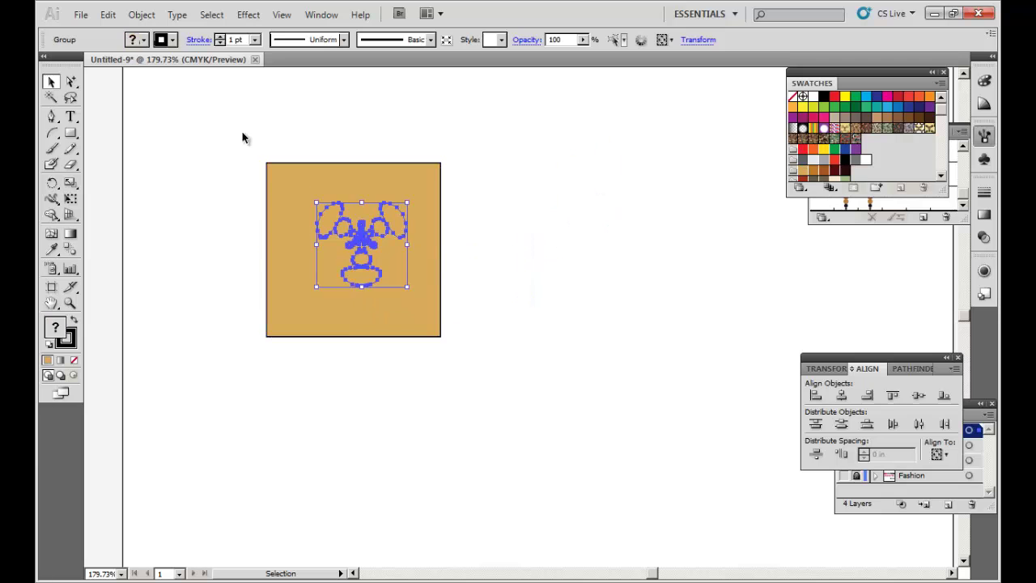
pyautogui.moveTo(242, 138); pyautogui.dragTo(497, 392)
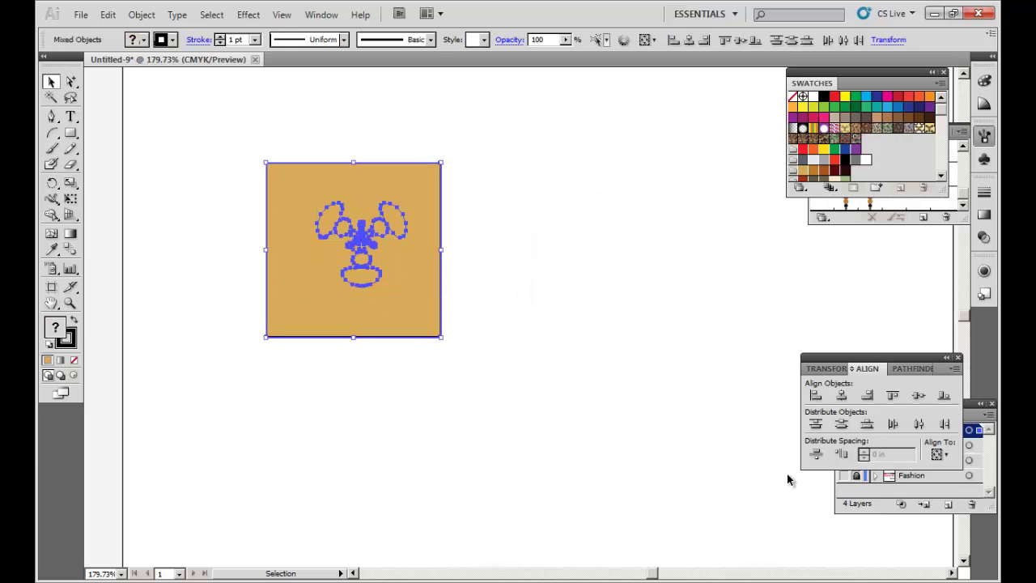
pyautogui.click(841, 396)
pyautogui.click(918, 394)
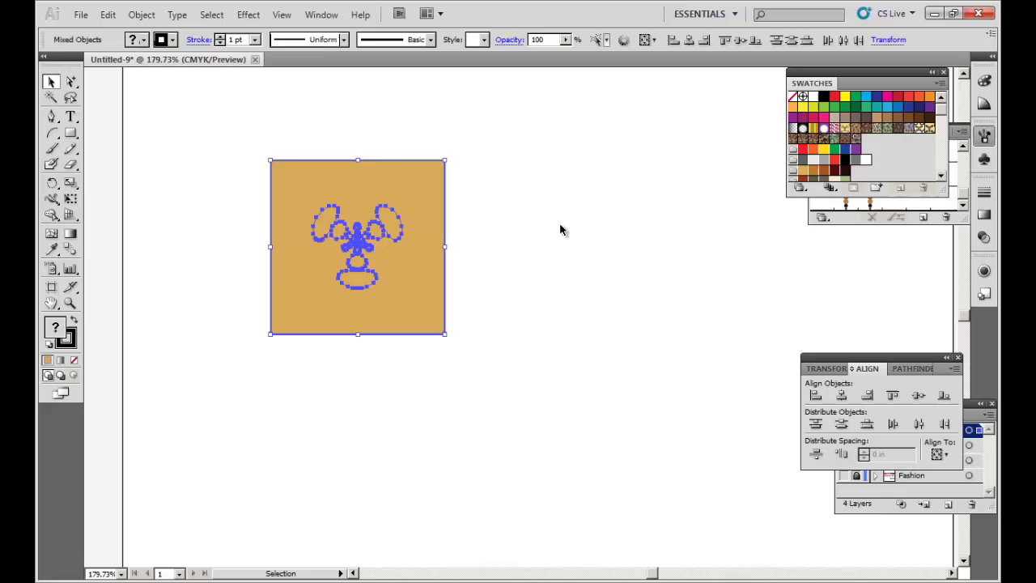
pyautogui.click(425, 243)
pyautogui.rightClick(480, 237)
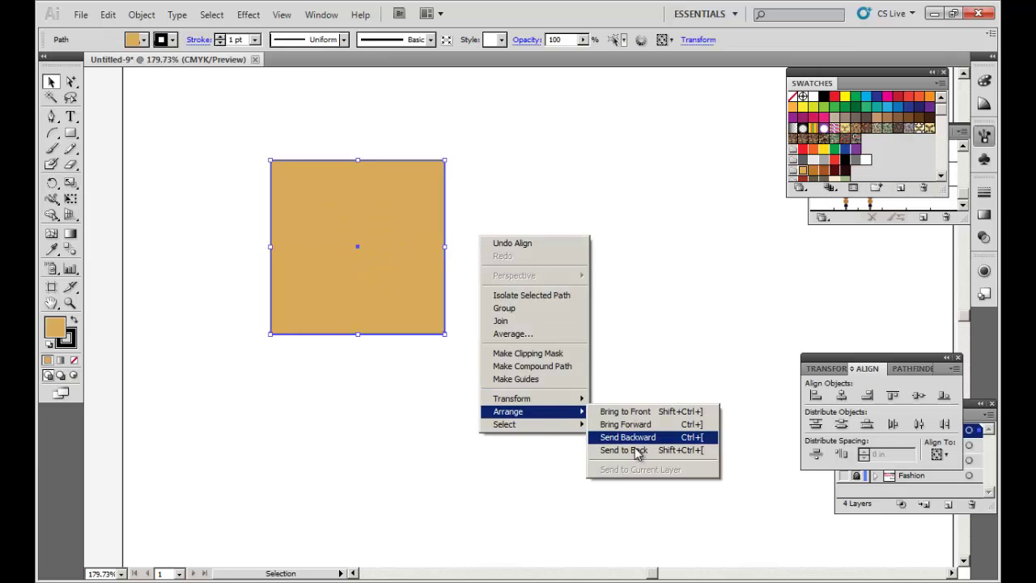
pyautogui.click(636, 453)
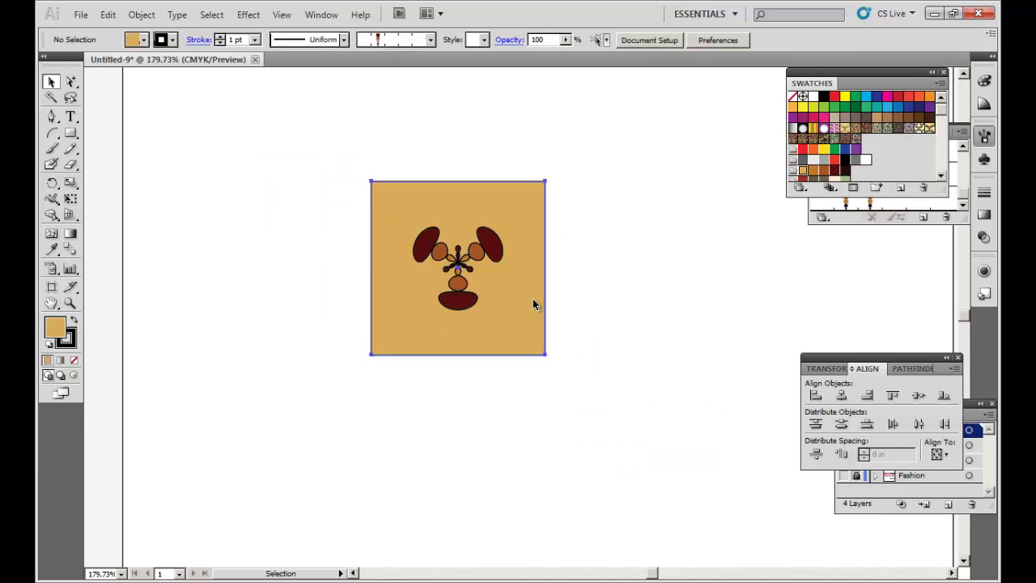
# Set the tan square's stroke to None, then deselect it
pyautogui.click(532, 303)
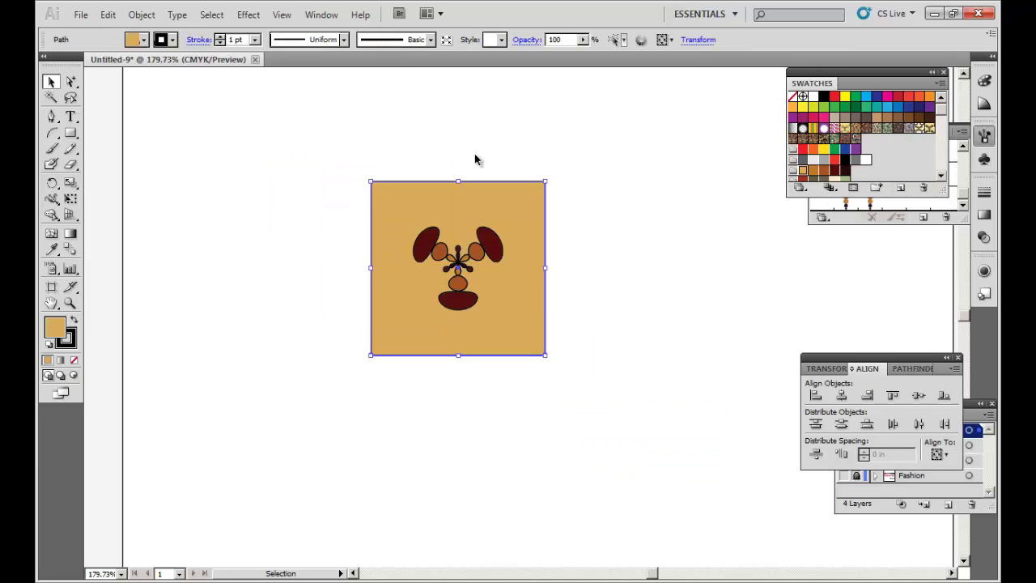
pyautogui.click(173, 39)
pyautogui.click(39, 54)
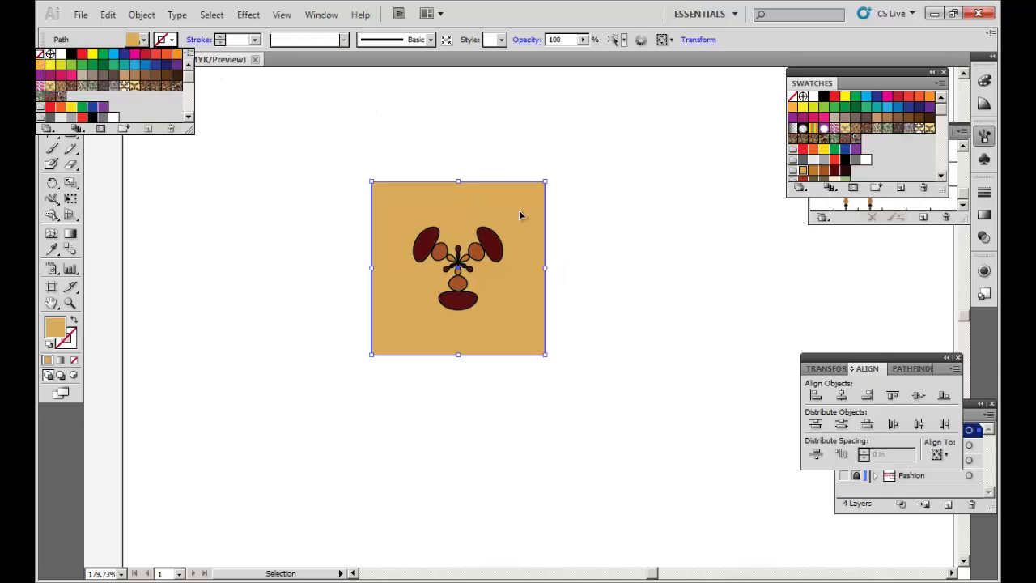
pyautogui.click(629, 279)
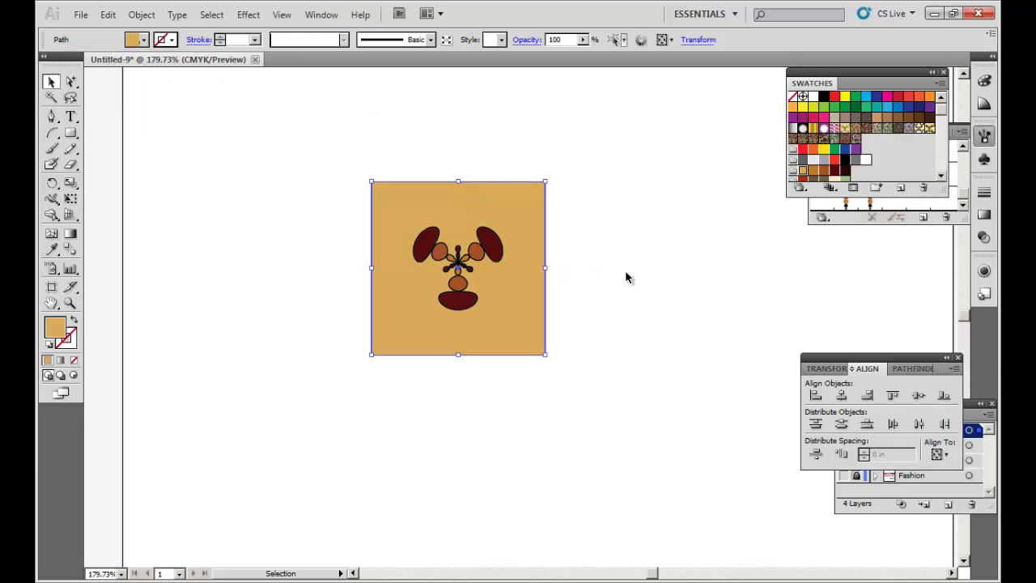
pyautogui.click(585, 257)
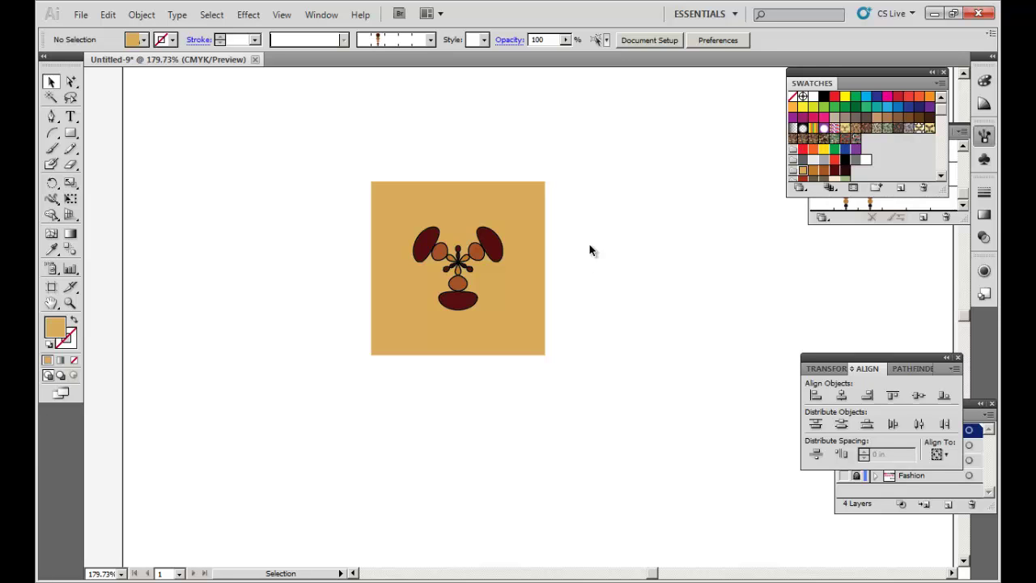
# Select the tan square and read its 1.7774 in width in the Transform values
pyautogui.click(535, 213)
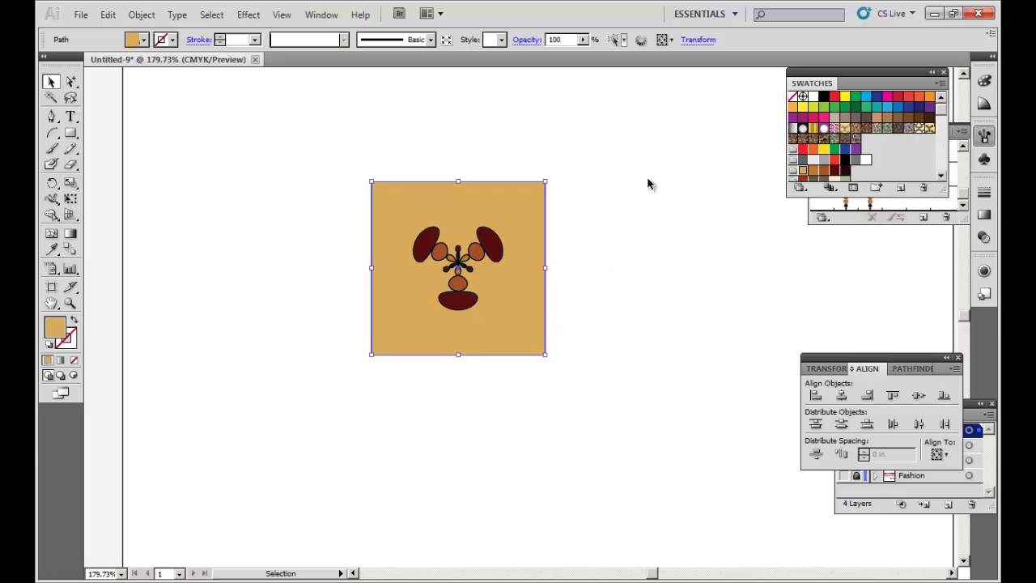
pyautogui.click(696, 40)
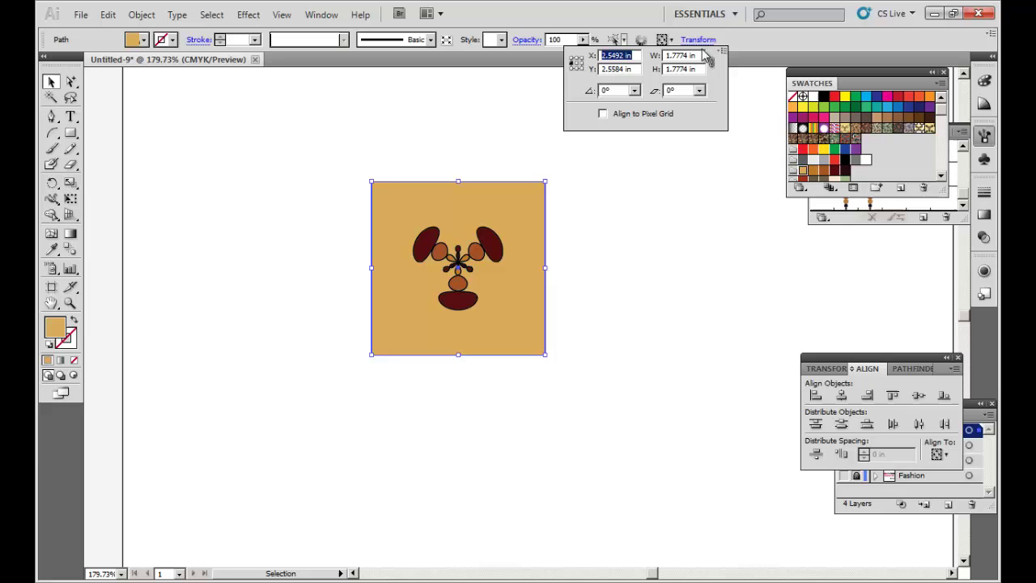
pyautogui.moveTo(700, 55); pyautogui.dragTo(665, 55)
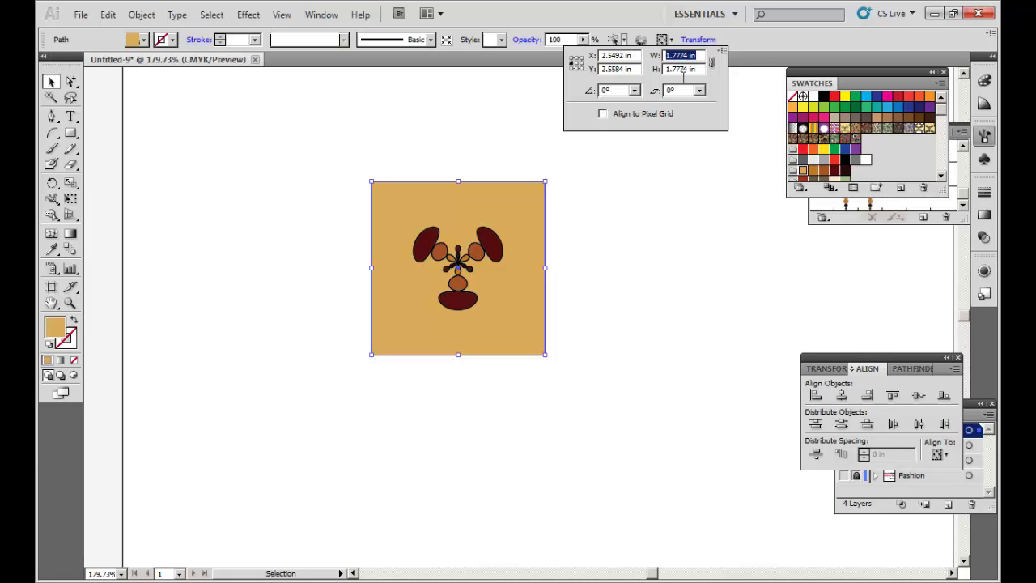
pyautogui.press('ctrl')
# Set the General preference Keyboard Increment to 1.7774 in/2
pyautogui.click(110, 15)
pyautogui.moveTo(185, 410)
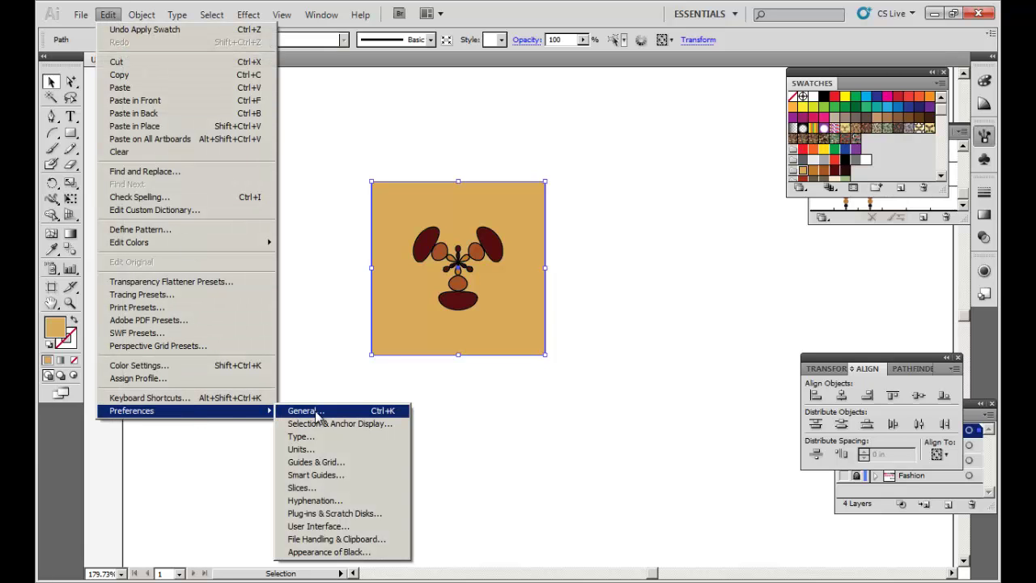
pyautogui.click(398, 415)
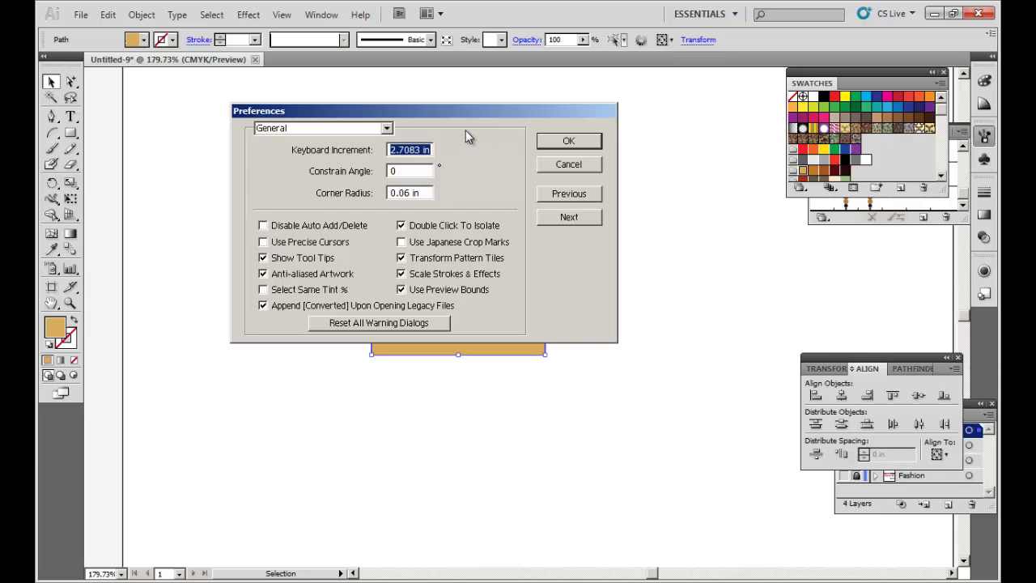
pyautogui.write('1.7774 in')
pyautogui.write('/')
pyautogui.write('2')
pyautogui.click(570, 142)
# Select the flower motif and test-nudge it one increment right and back to centre
pyautogui.click(601, 254)
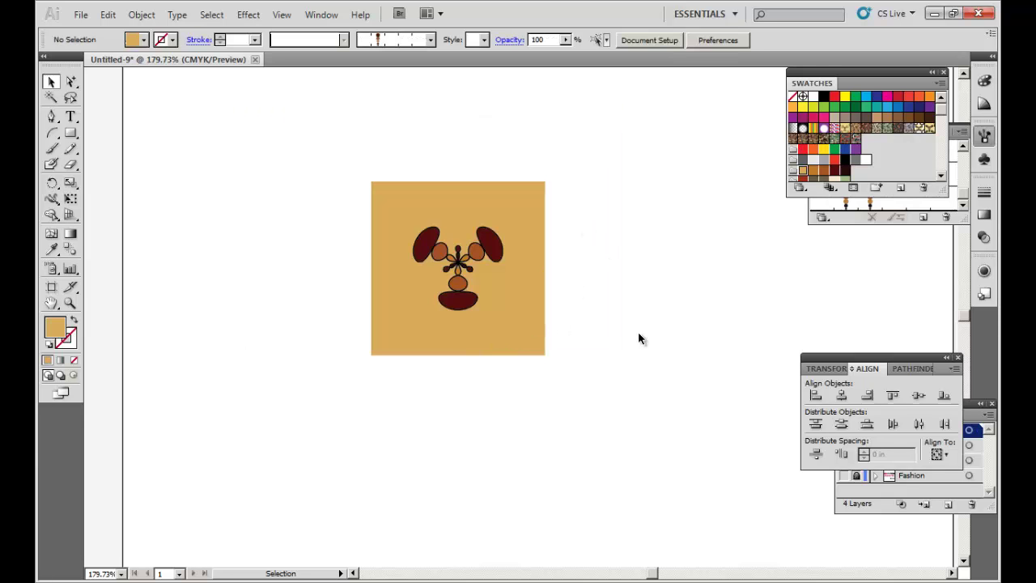
pyautogui.click(495, 251)
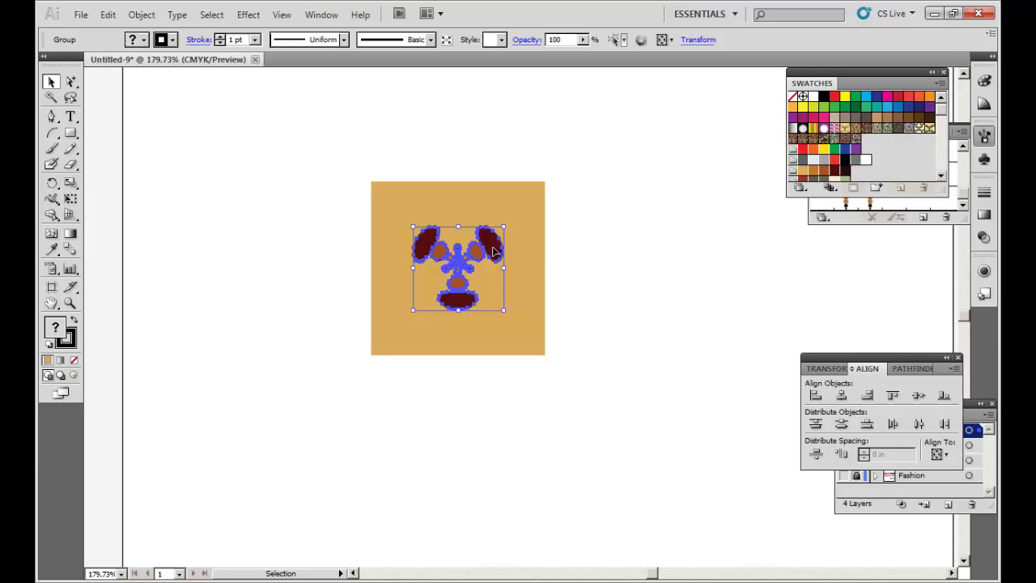
pyautogui.press('Right')
pyautogui.press('Left')
pyautogui.click(614, 266)
pyautogui.click(487, 249)
# Duplicate the flower onto the square's top-right, top-left, bottom-left and bottom-right corners
pyautogui.hotkey('alt', 'Right')
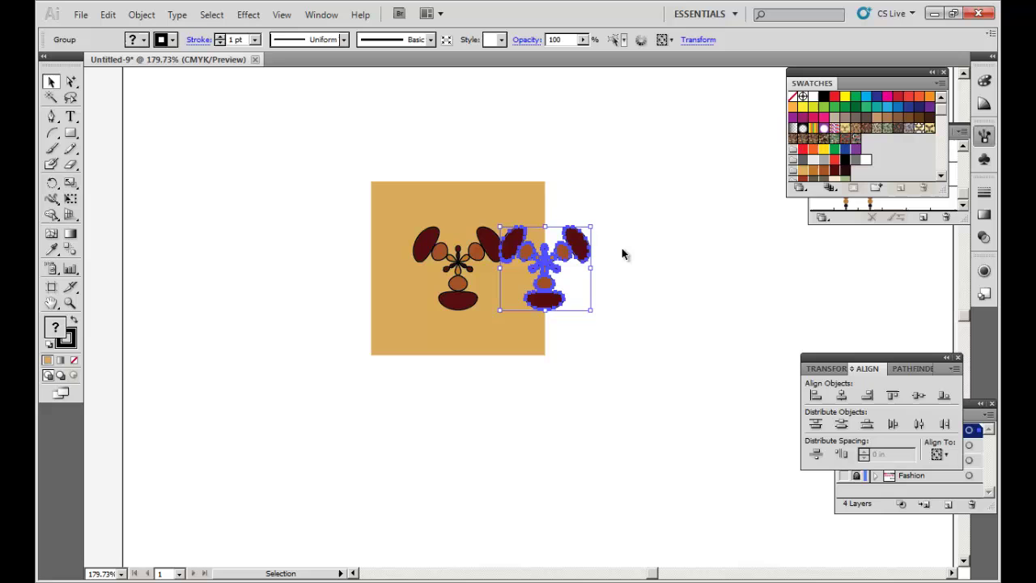
pyautogui.press('Up')
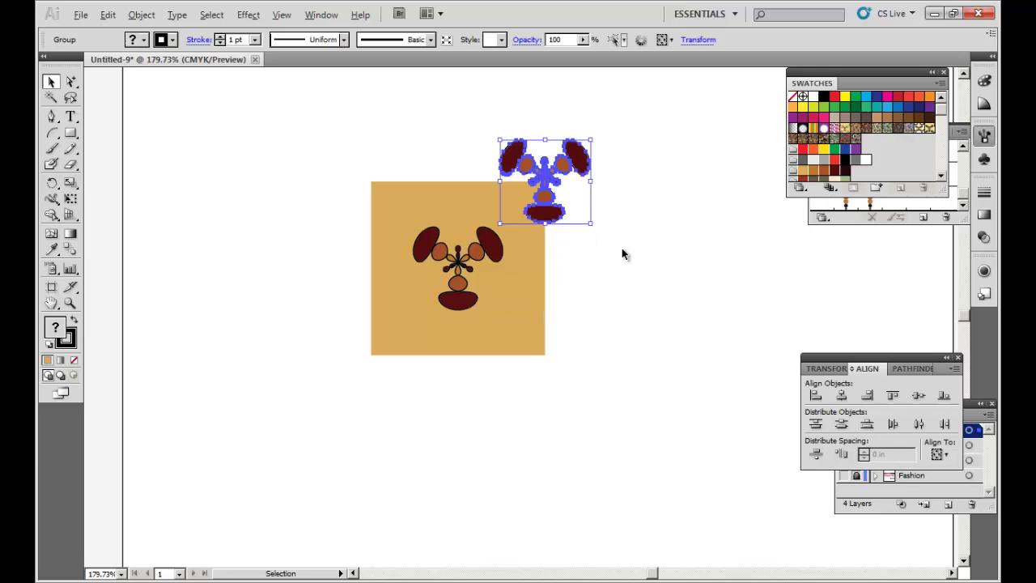
pyautogui.hotkey('alt', 'Left')
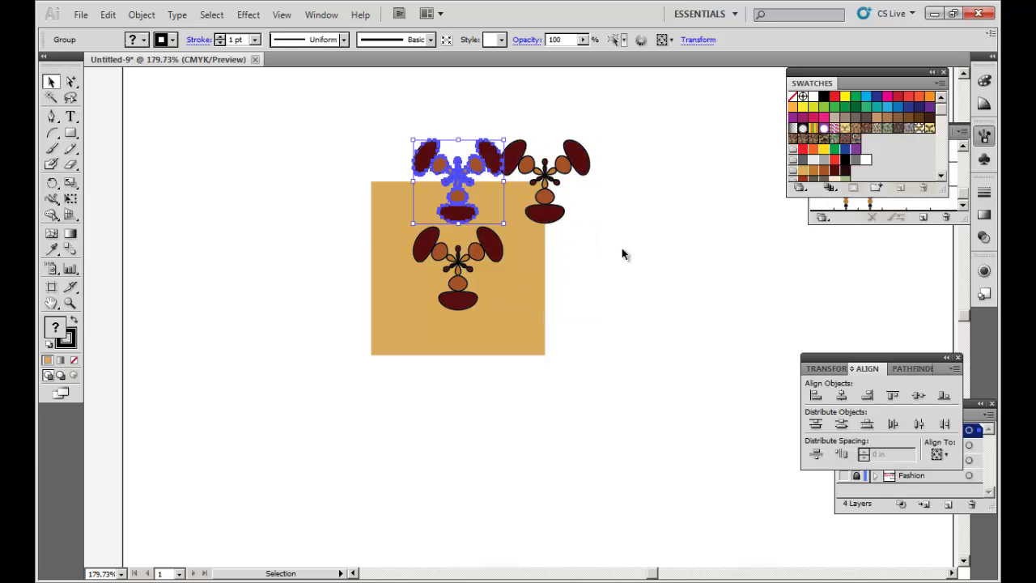
pyautogui.press('Left')
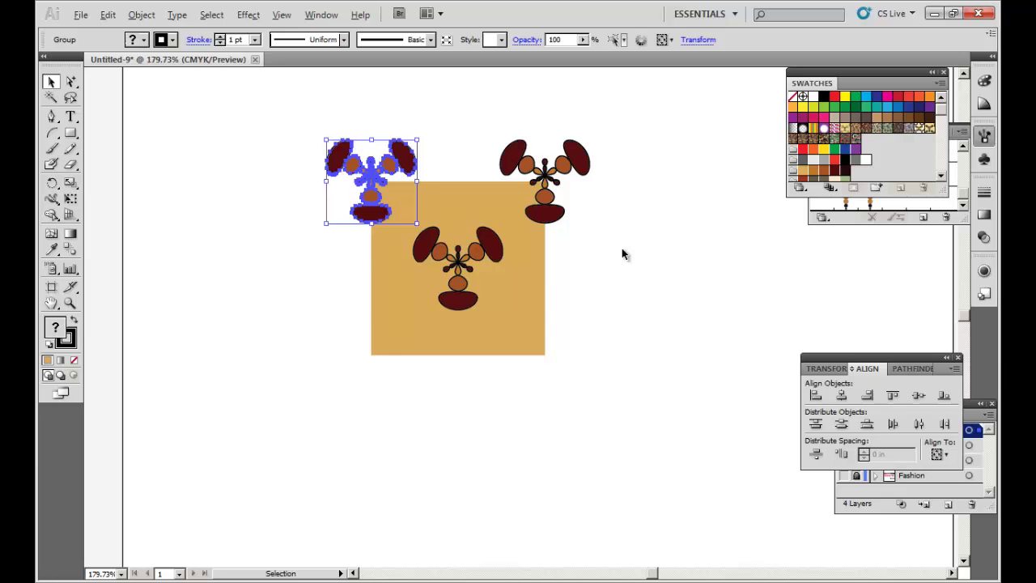
pyautogui.hotkey('alt', 'Down')
pyautogui.press('Down')
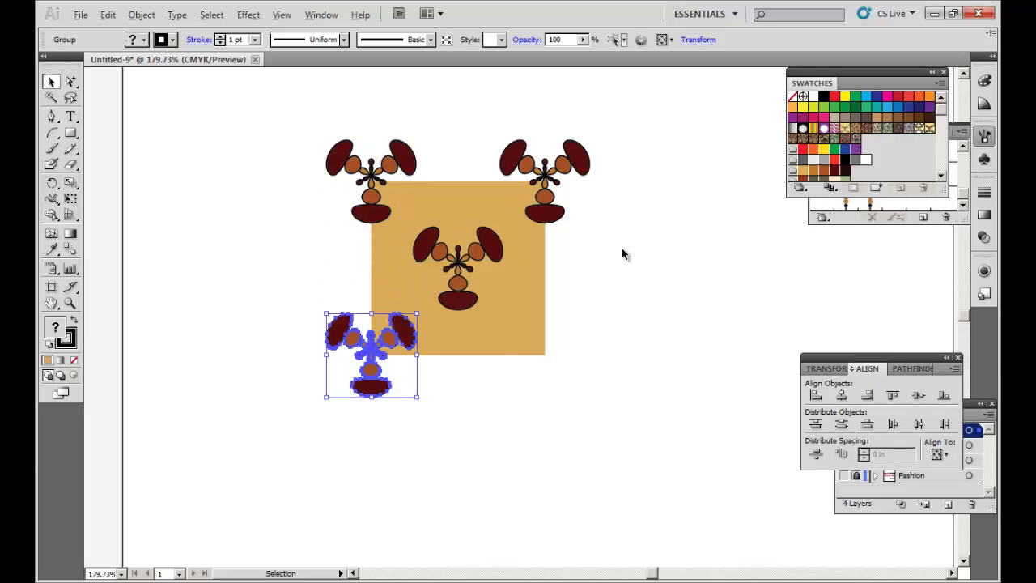
pyautogui.hotkey('alt', 'Right')
pyautogui.press('Right')
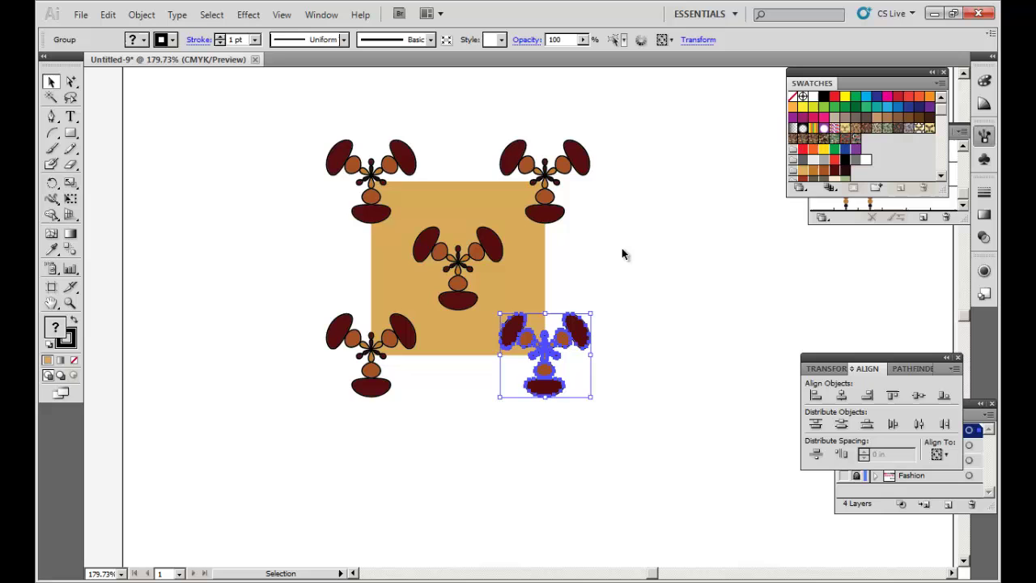
pyautogui.click(622, 253)
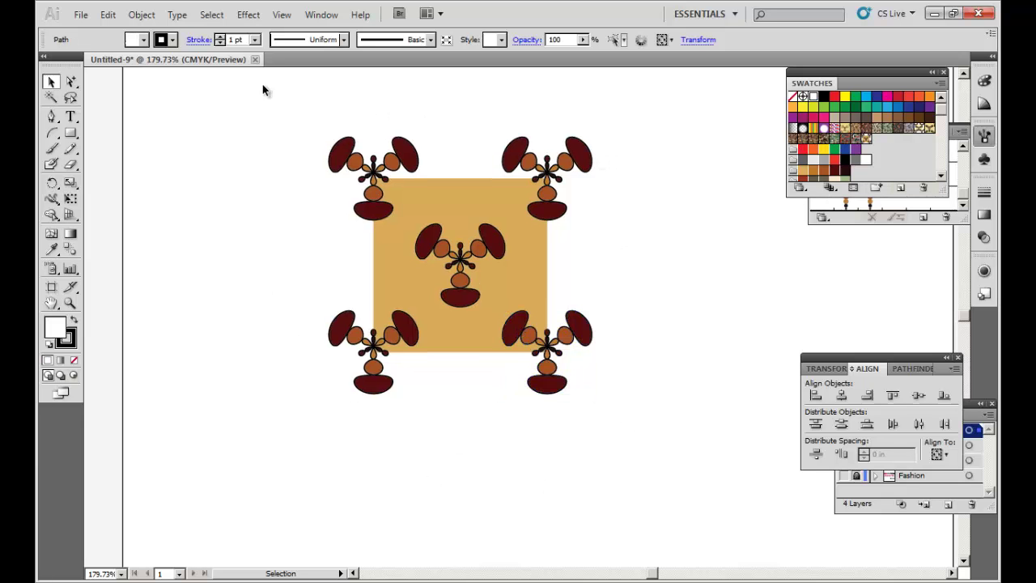
# Add the whole flower tile artwork to the Swatches panel as a pattern swatch
pyautogui.moveTo(257, 90); pyautogui.dragTo(645, 452)
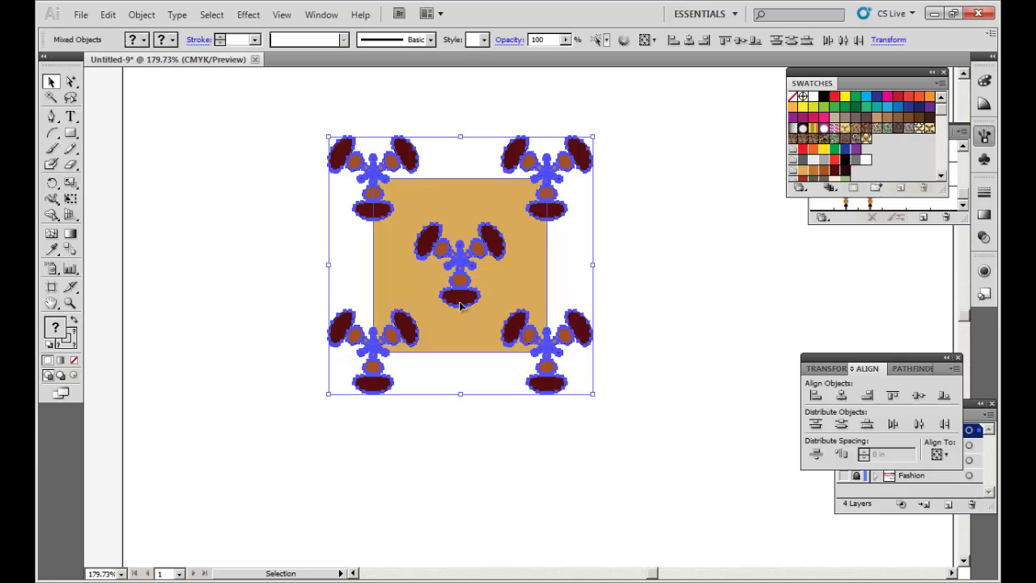
pyautogui.moveTo(430, 306); pyautogui.dragTo(881, 187)
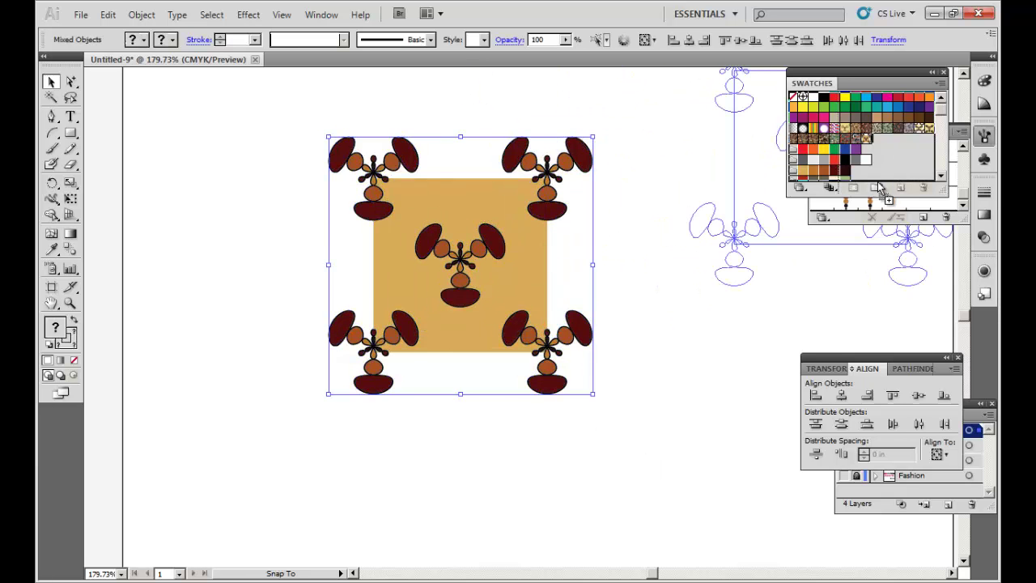
pyautogui.moveTo(912, 273); pyautogui.dragTo(313, 301)
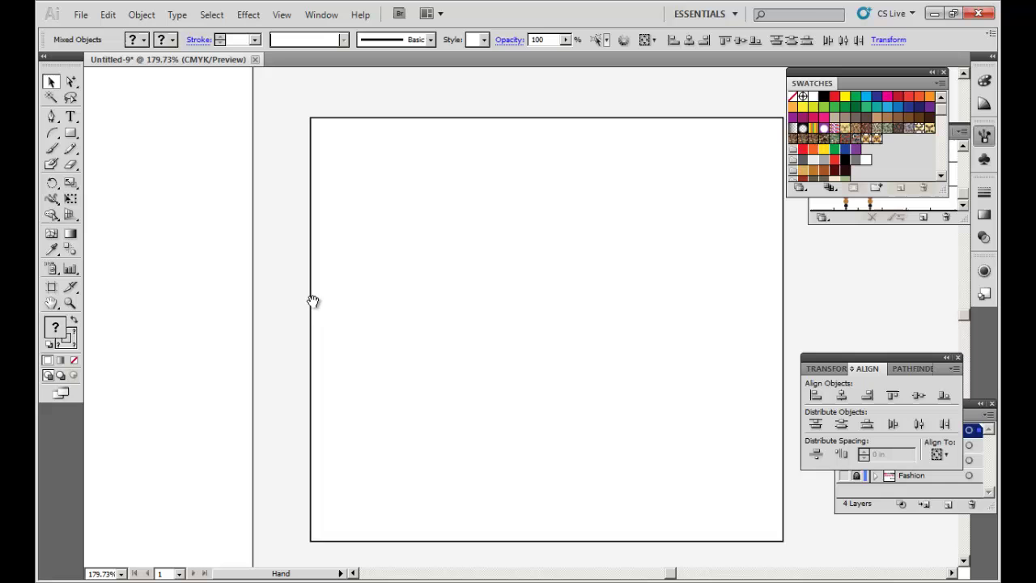
# Test the flower pattern on the artboard-sized rectangle, then delete that rectangle
pyautogui.click(522, 291)
pyautogui.click(876, 141)
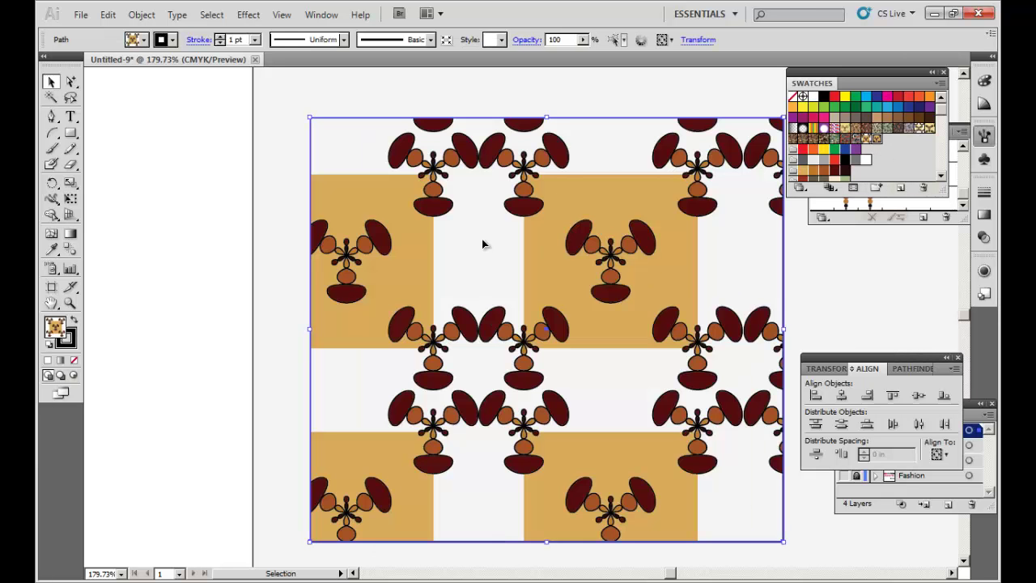
pyautogui.press('Delete')
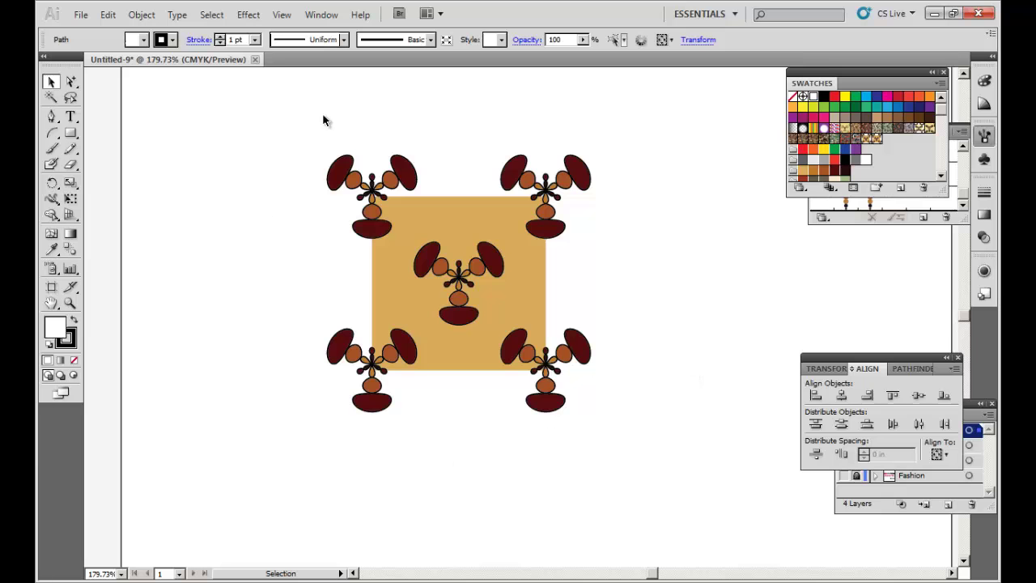
pyautogui.moveTo(271, 127); pyautogui.dragTo(612, 450)
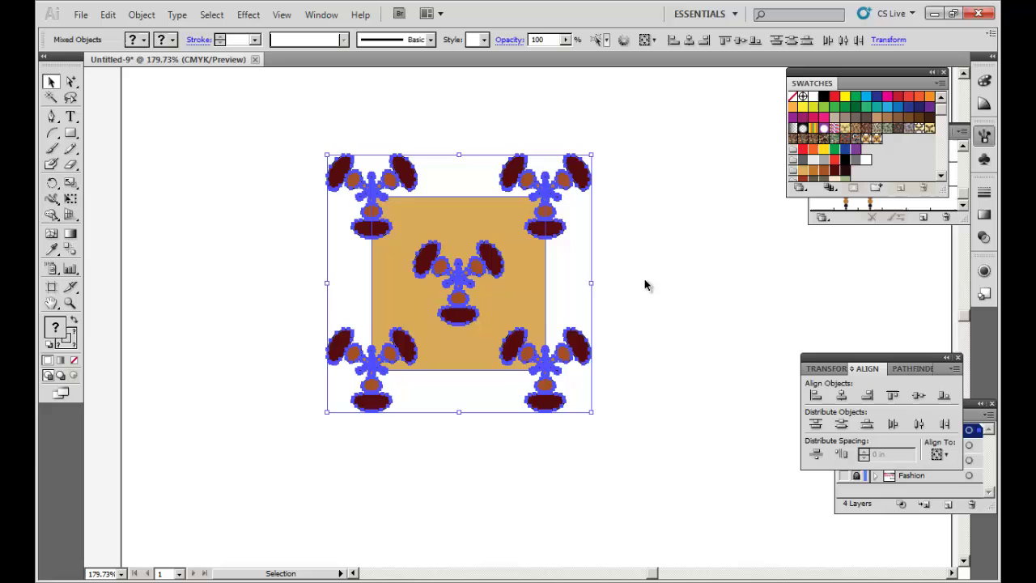
pyautogui.click(386, 429)
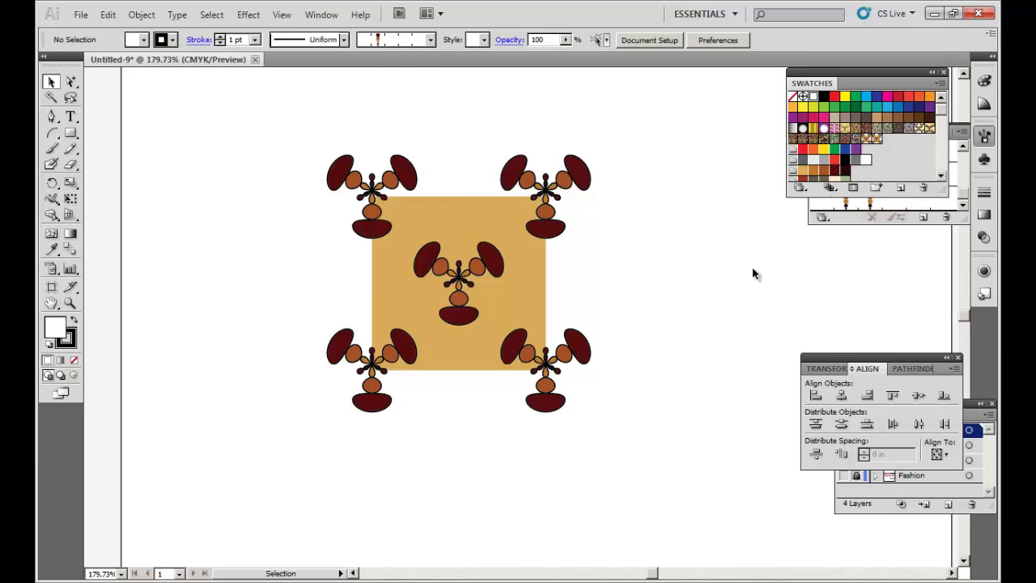
# Paste a copy of the tan square in back and set its fill to None
pyautogui.click(523, 286)
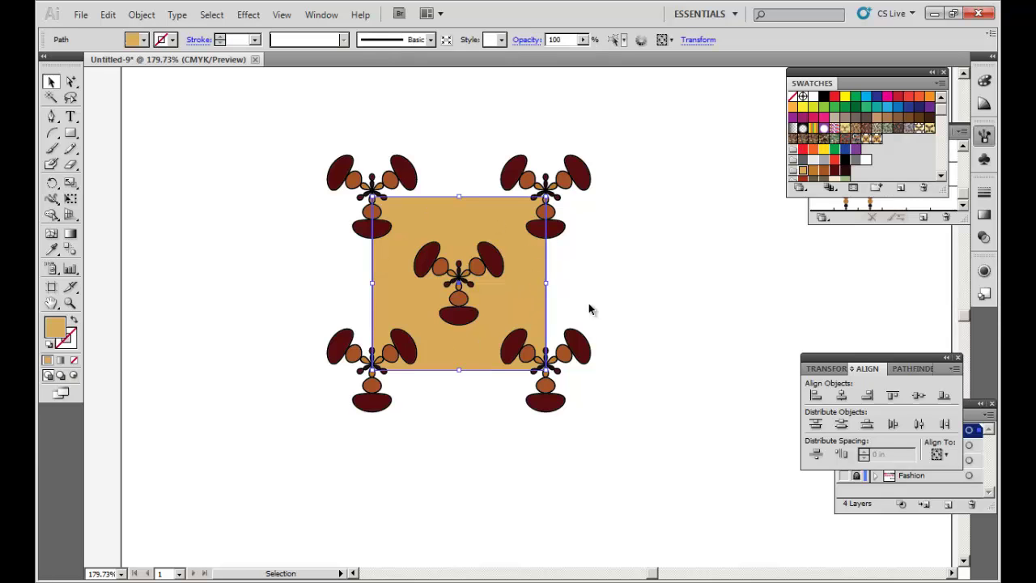
pyautogui.press('a')
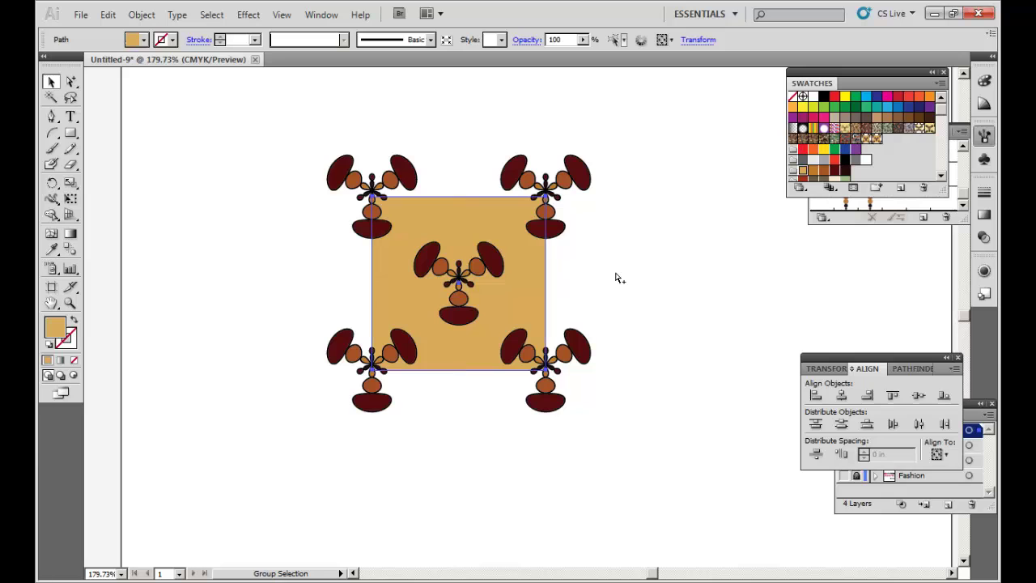
pyautogui.press('v')
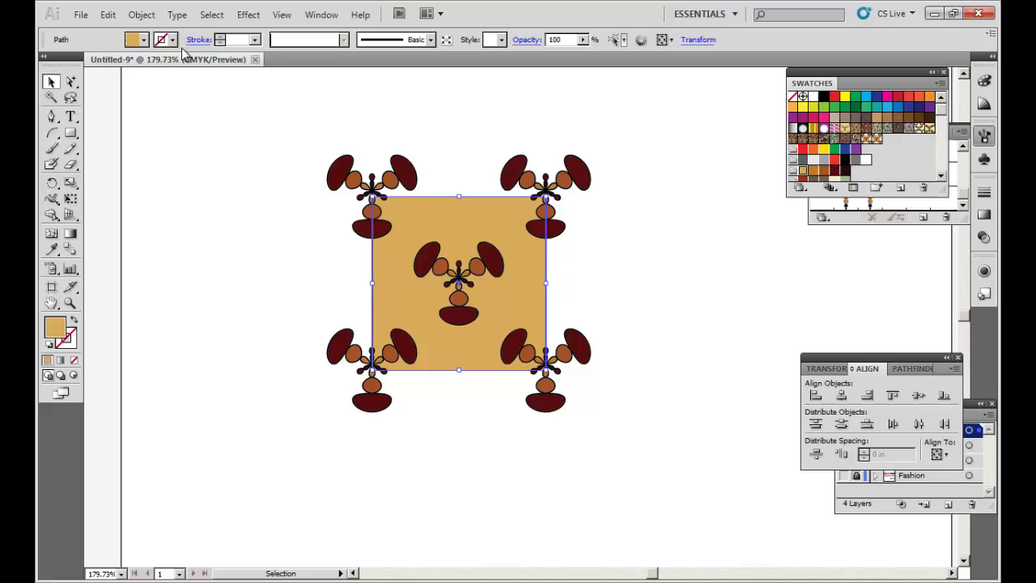
pyautogui.click(142, 42)
pyautogui.click(52, 64)
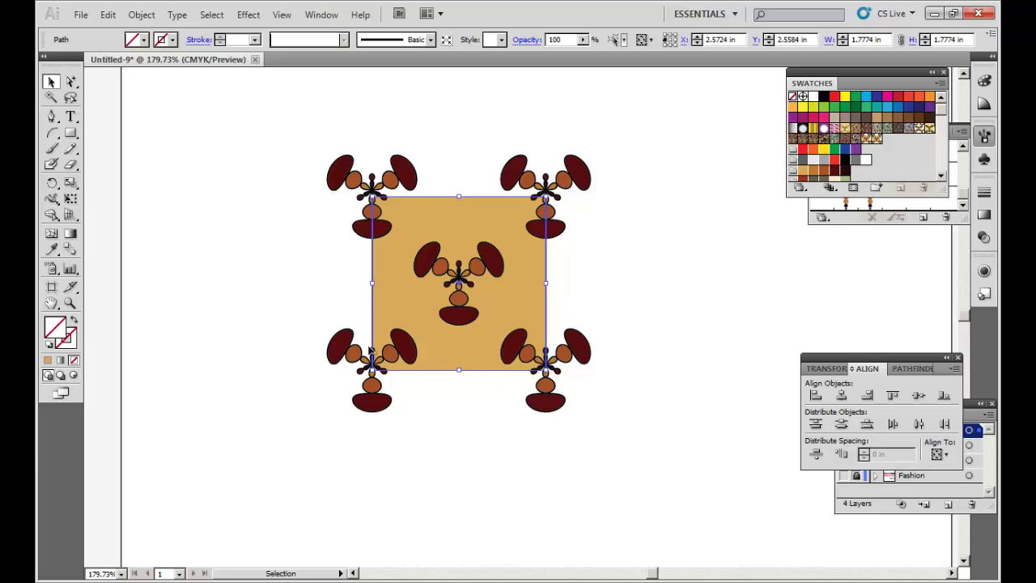
# Select all the tile artwork and add it as a new pattern swatch
pyautogui.click(652, 463)
pyautogui.hotkey('ctrl', 'a')
pyautogui.moveTo(461, 347); pyautogui.dragTo(886, 172)
# Delete the tile artwork and fill the artboard rectangle with the new flower pattern swatch
pyautogui.press('Delete')
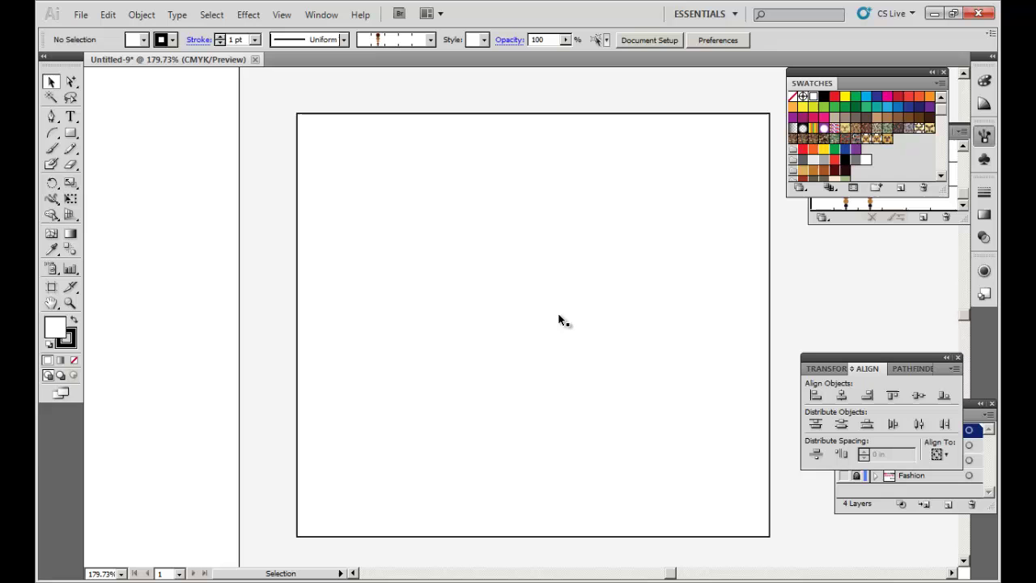
pyautogui.click(624, 316)
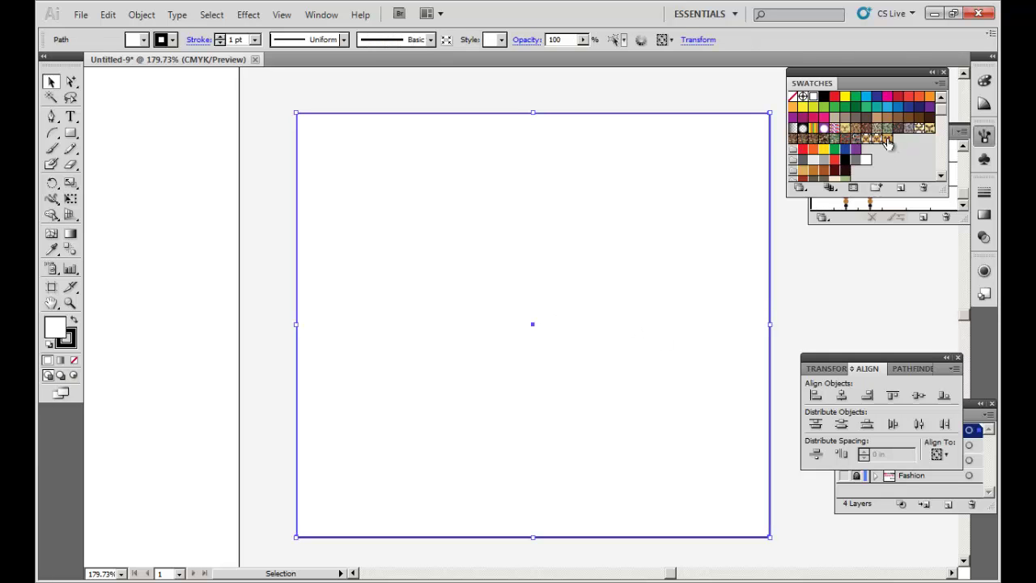
pyautogui.click(888, 141)
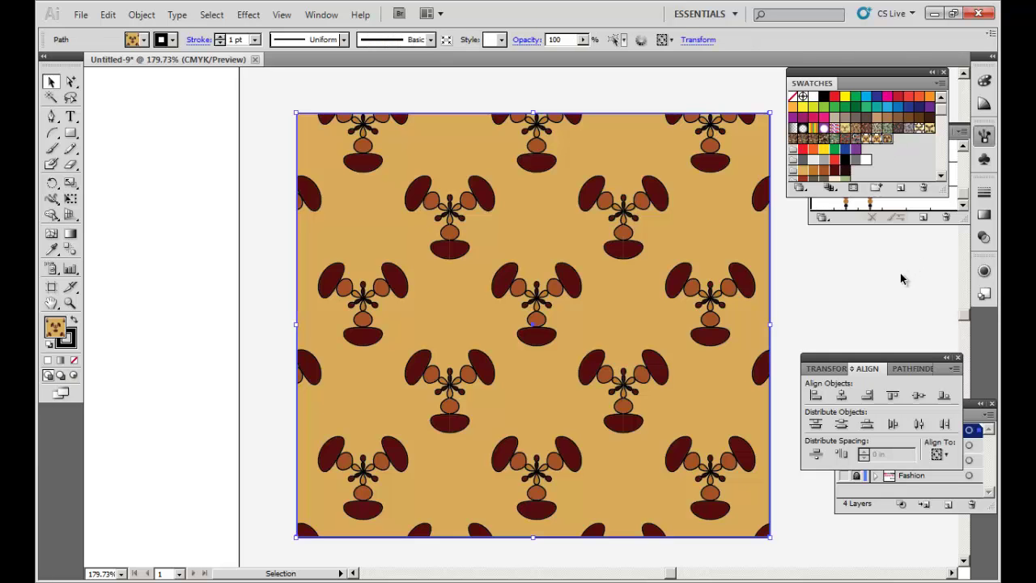
pyautogui.click(862, 306)
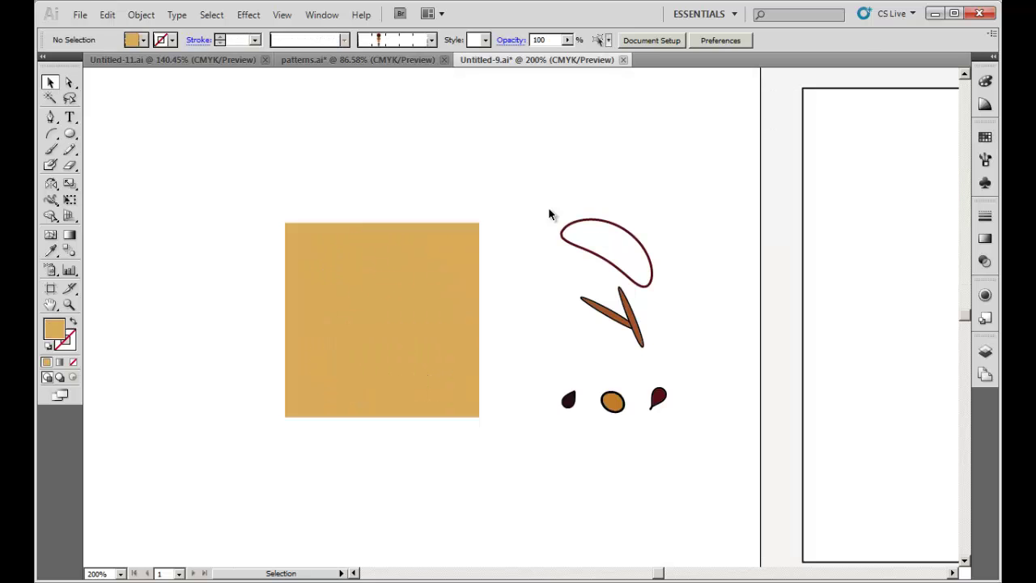
# Move the brown V shape onto the orange square and rotate it near vertical
pyautogui.moveTo(527, 203); pyautogui.dragTo(703, 451)
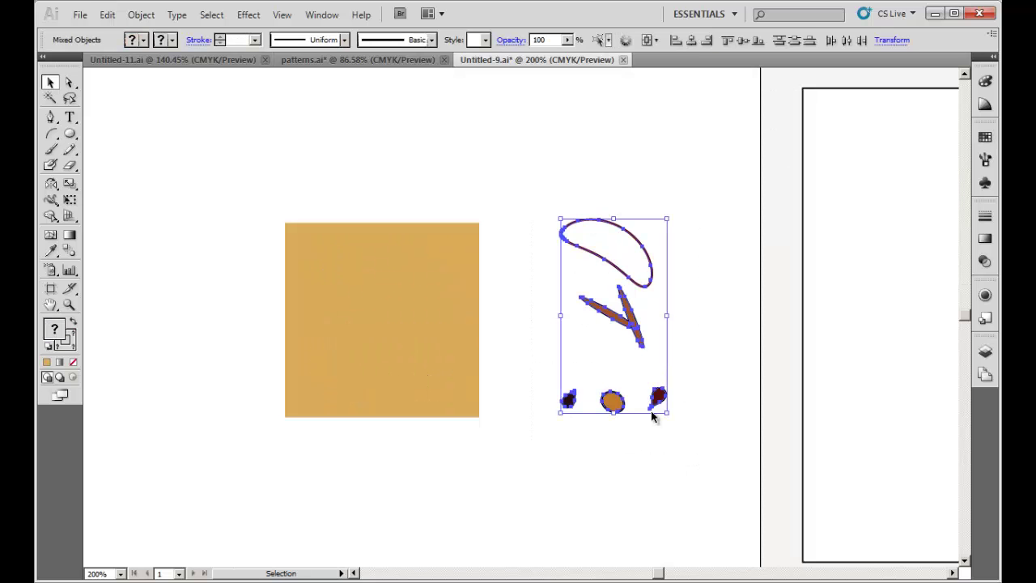
pyautogui.click(705, 321)
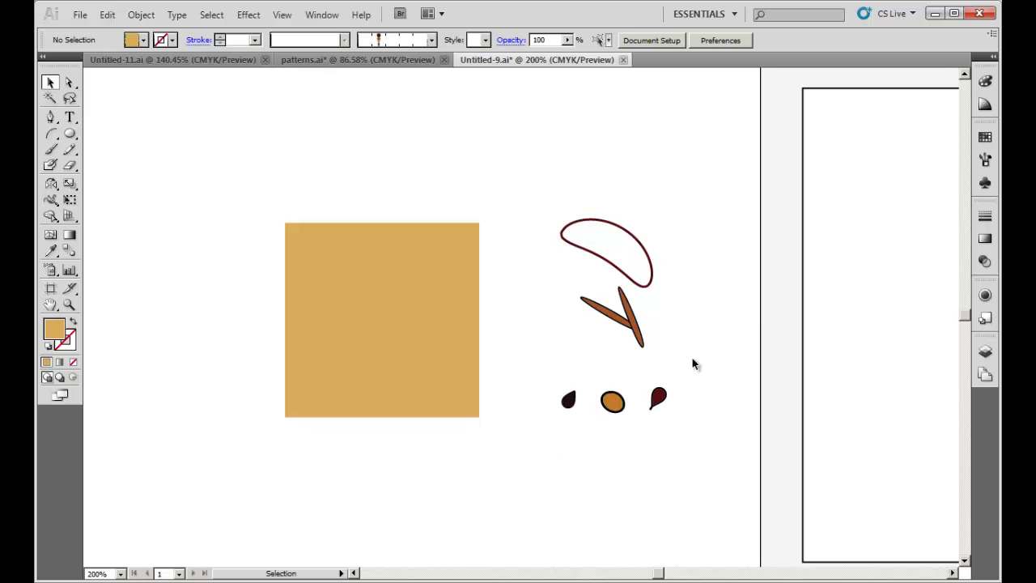
pyautogui.moveTo(623, 316); pyautogui.dragTo(440, 307)
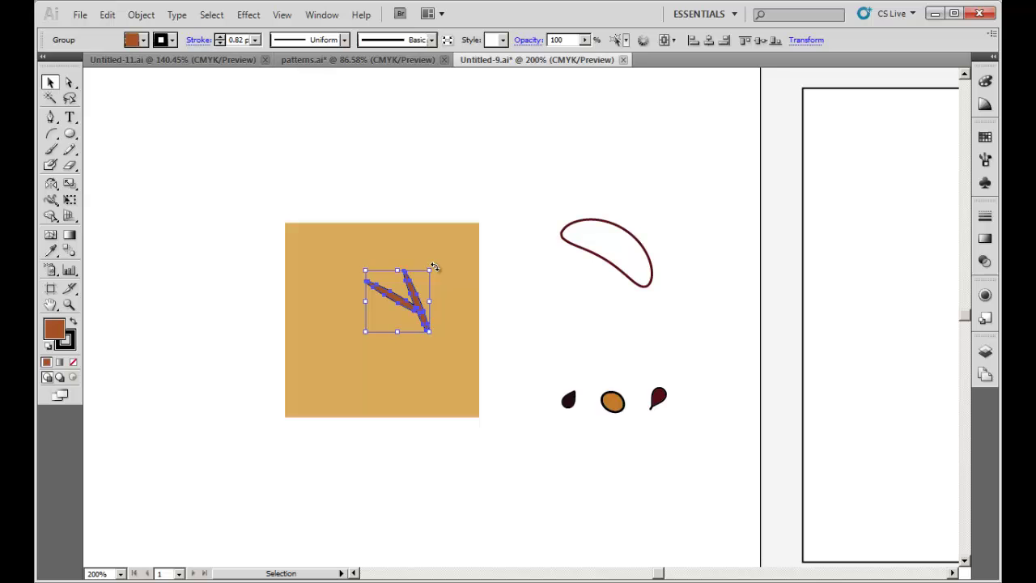
pyautogui.moveTo(434, 267)
pyautogui.mouseDown()
pyautogui.moveTo(407, 317)
pyautogui.moveTo(310, 320)
pyautogui.mouseUp()
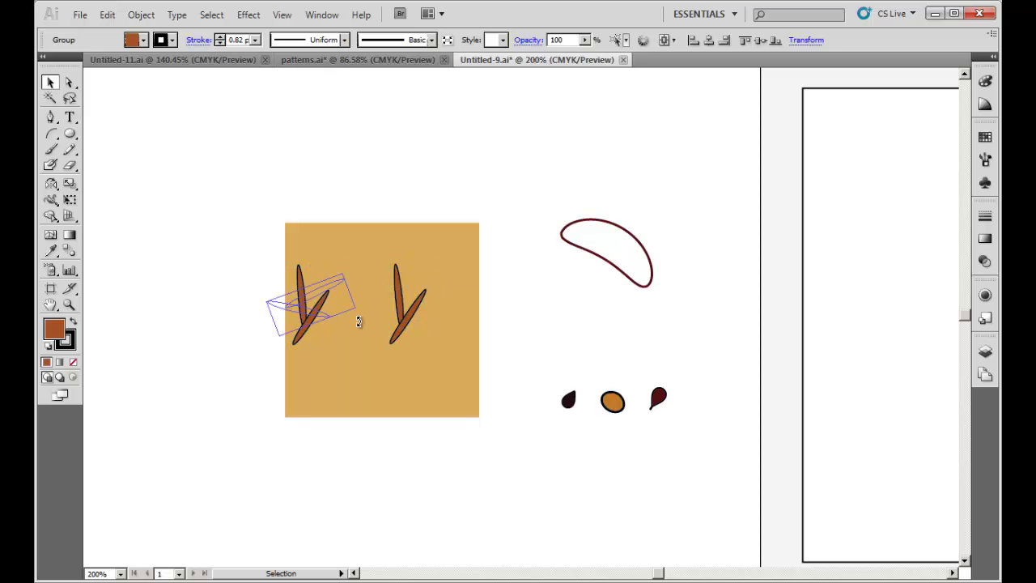
# Add rotated copies of the V, one at the square's lower left, and reposition them
pyautogui.moveTo(334, 261); pyautogui.dragTo(481, 378)
pyautogui.moveTo(407, 320); pyautogui.dragTo(340, 408)
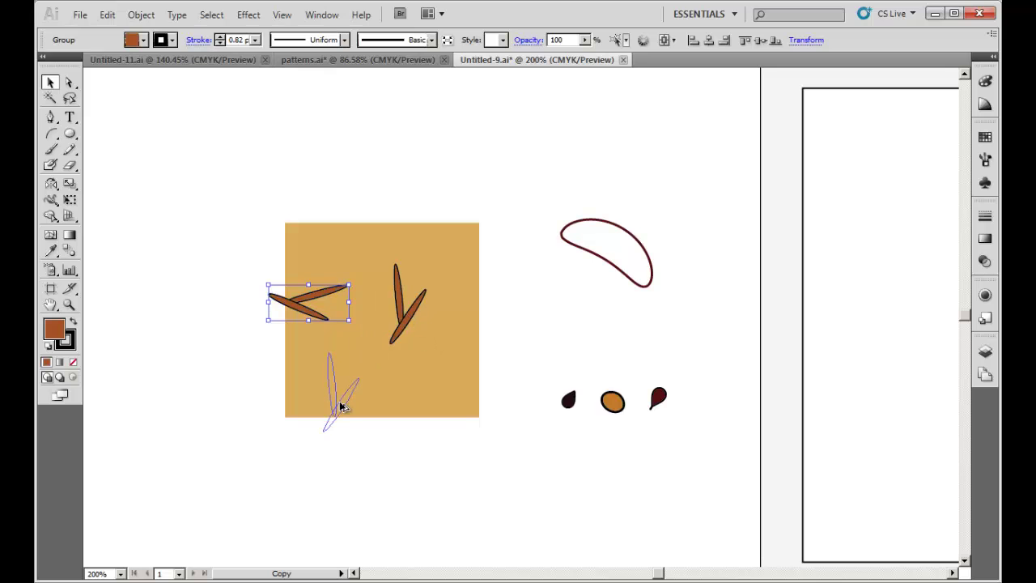
pyautogui.moveTo(366, 346); pyautogui.dragTo(400, 467)
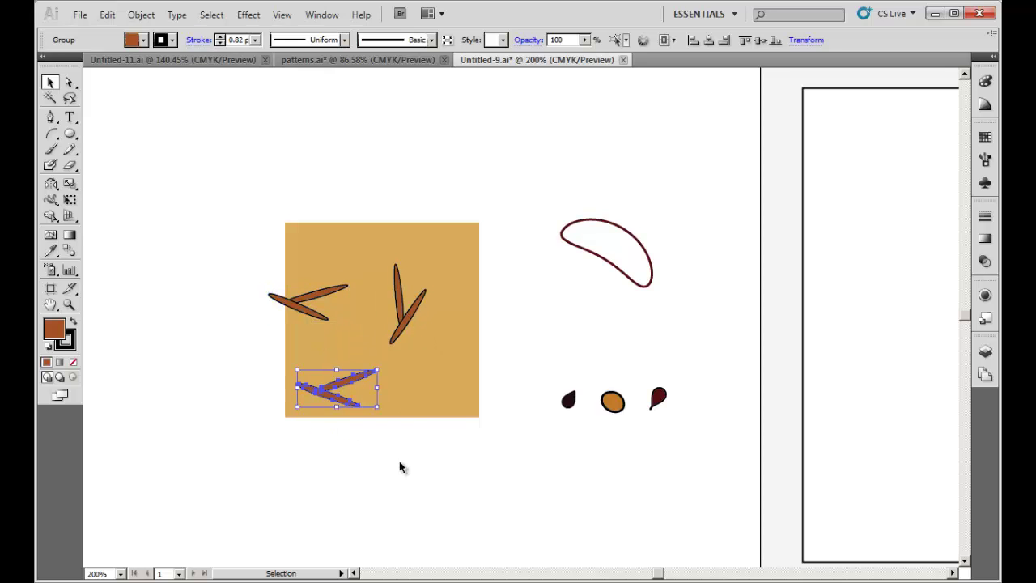
pyautogui.moveTo(382, 366); pyautogui.dragTo(421, 447)
pyautogui.click(421, 448)
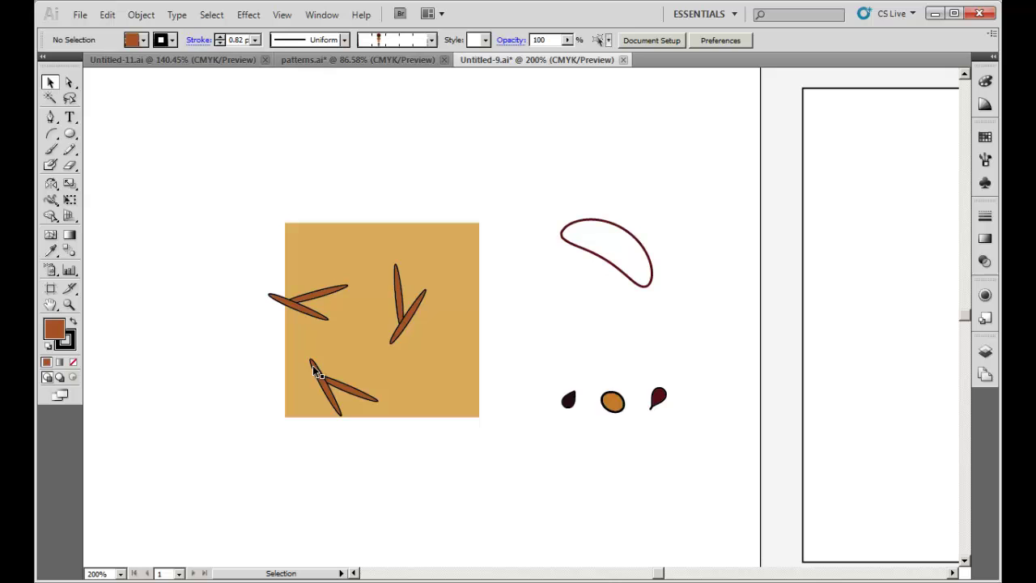
pyautogui.moveTo(312, 316)
pyautogui.mouseDown()
pyautogui.moveTo(464, 358)
pyautogui.moveTo(592, 339)
pyautogui.moveTo(691, 453)
pyautogui.mouseUp()
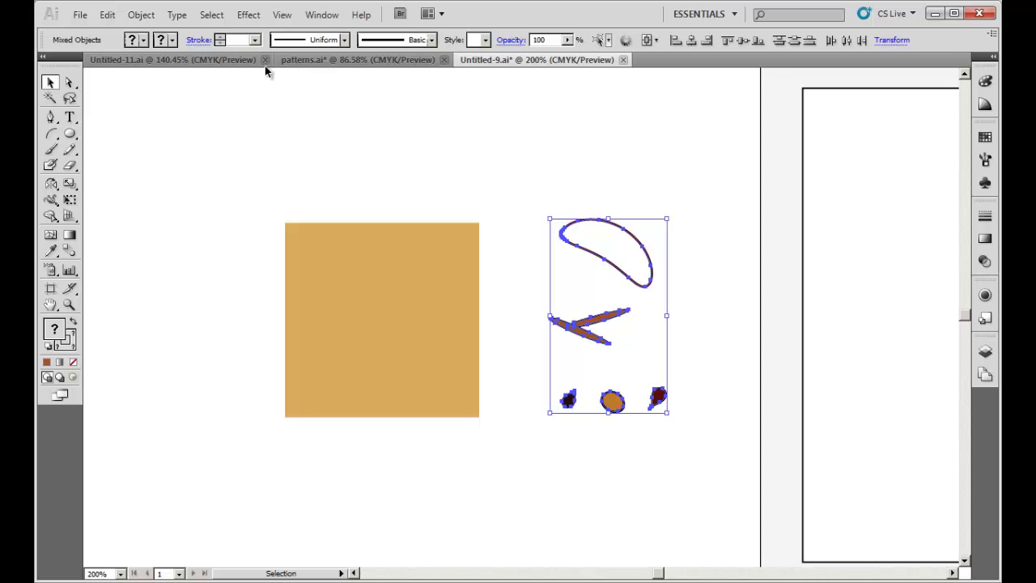
# Make 30° Transform Each rotated copies of the motifs, repeated twice with Ctrl+D into rosettes
pyautogui.click(140, 15)
pyautogui.moveTo(155, 30)
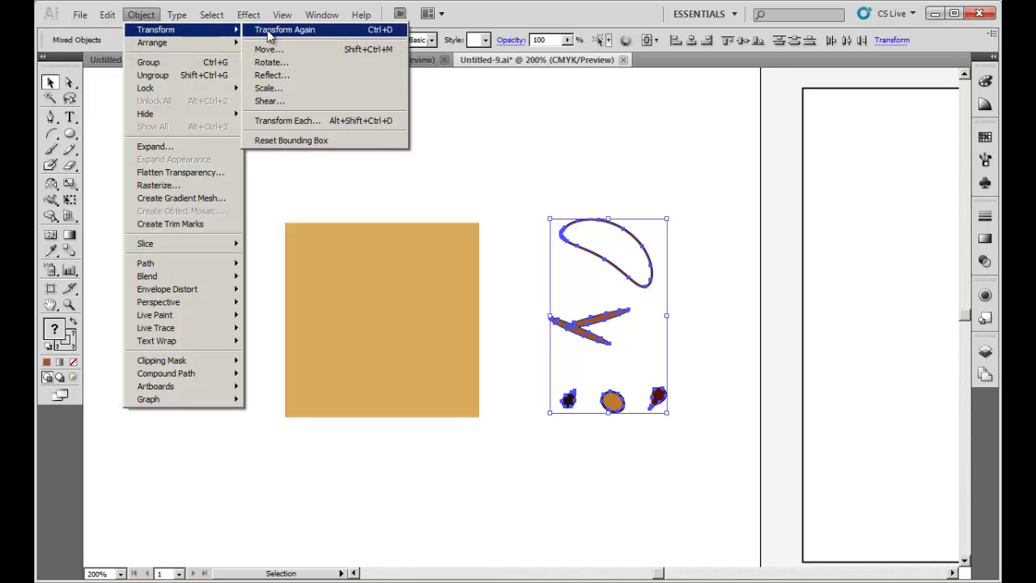
pyautogui.click(311, 122)
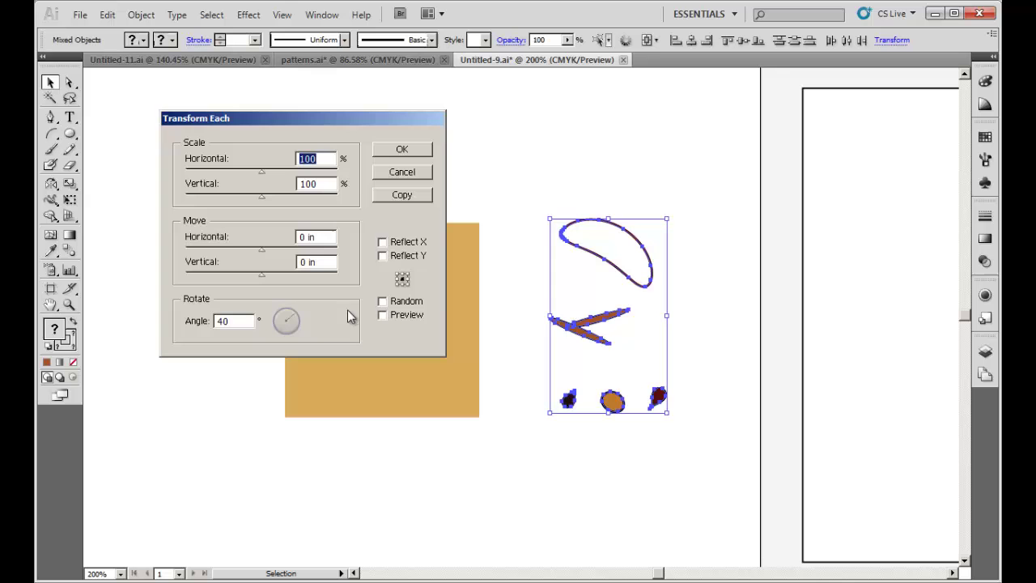
pyautogui.moveTo(241, 321); pyautogui.dragTo(181, 317)
pyautogui.write('30')
pyautogui.click(416, 197)
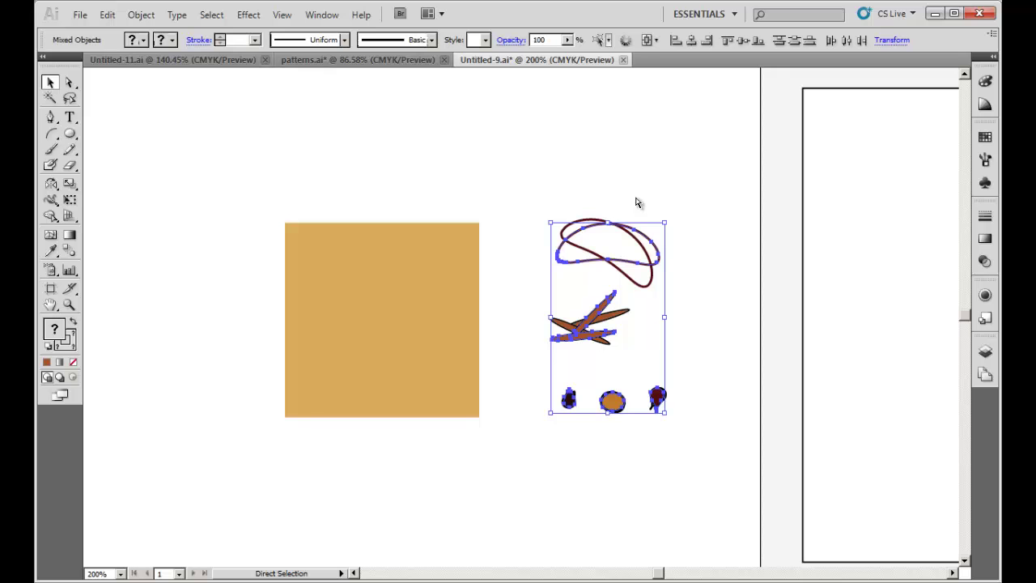
pyautogui.hotkey('ctrl', 'd')
pyautogui.hotkey('ctrl', 'd')
pyautogui.hotkey('ctrl', 'd')
pyautogui.hotkey('ctrl', 'd')
pyautogui.hotkey('ctrl', 'd')
pyautogui.hotkey('ctrl', 'd')
pyautogui.hotkey('ctrl', 'd')
pyautogui.hotkey('ctrl', 'd')
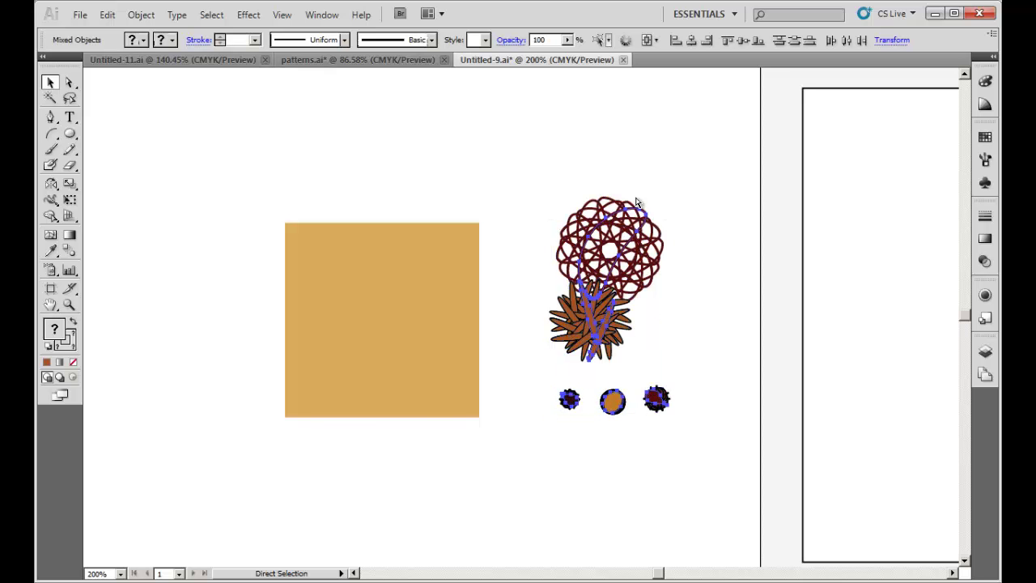
pyautogui.hotkey('ctrl', 'd')
pyautogui.hotkey('ctrl', 'd')
pyautogui.hotkey('ctrl', 'd')
pyautogui.hotkey('ctrl', 'd')
pyautogui.hotkey('ctrl', 'd')
pyautogui.press('v')
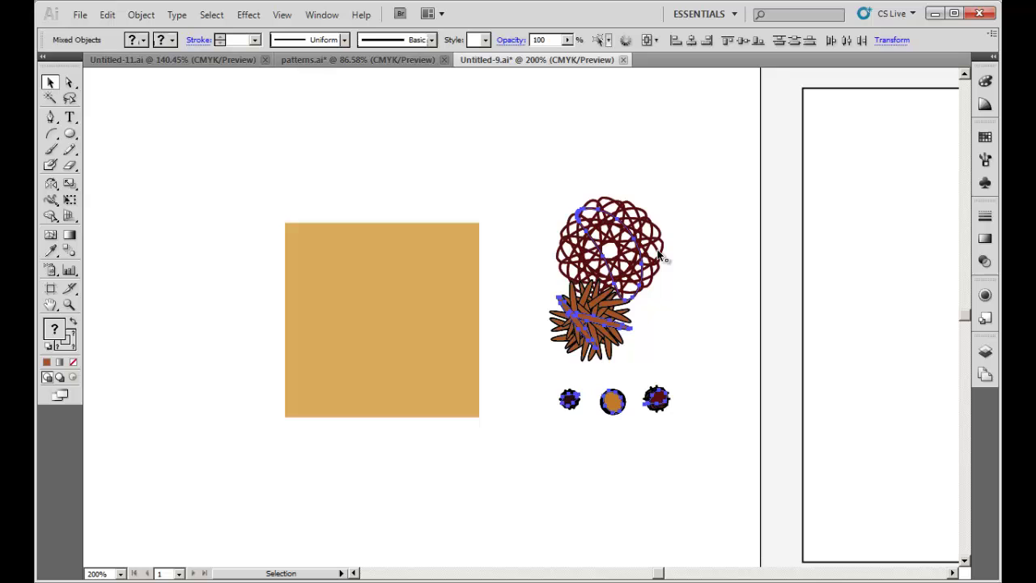
pyautogui.click(679, 293)
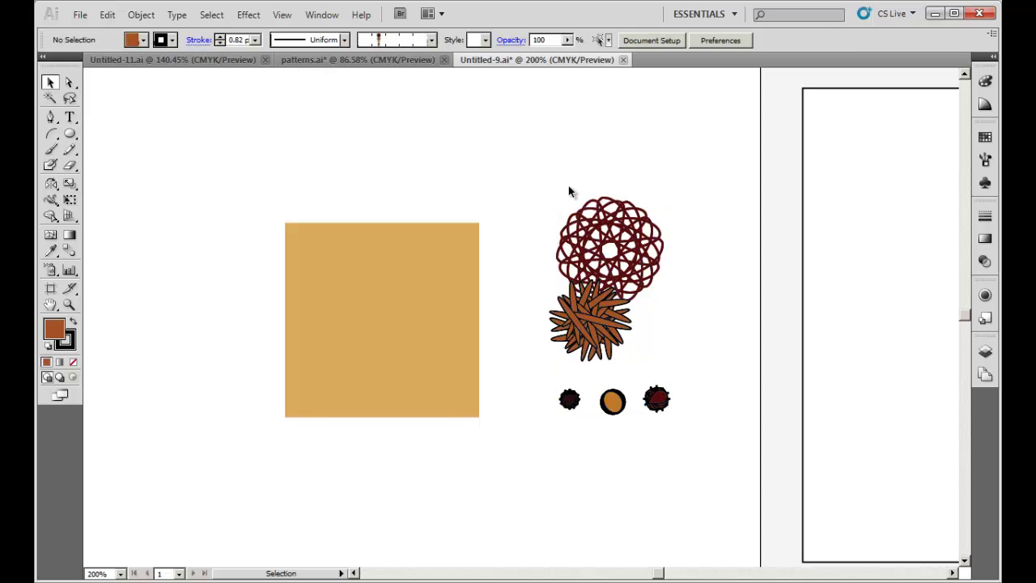
# Move the loop rosette up and copy the orange square's 1.7774 in width
pyautogui.moveTo(571, 203); pyautogui.dragTo(553, 173)
pyautogui.click(474, 151)
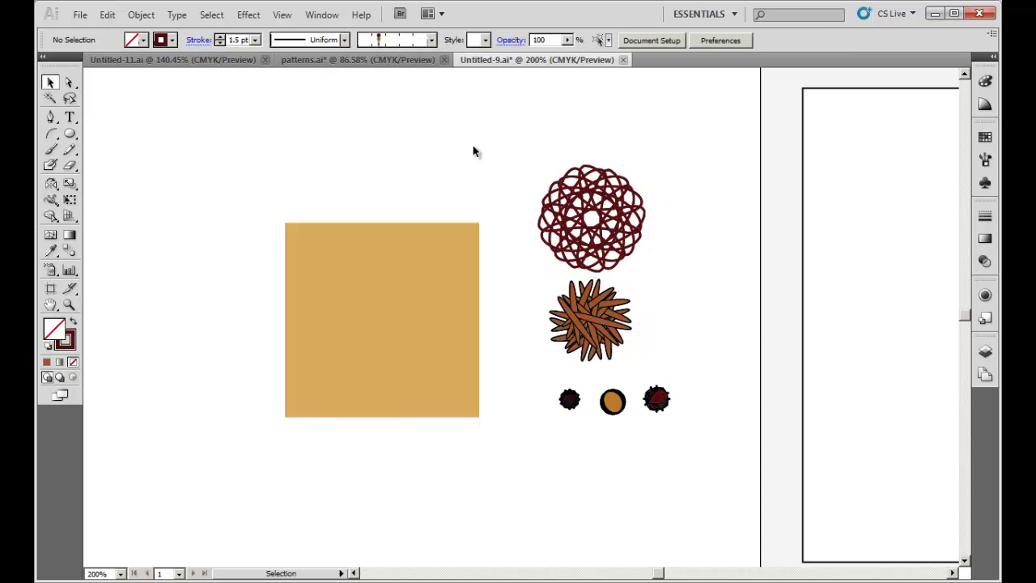
pyautogui.click(452, 305)
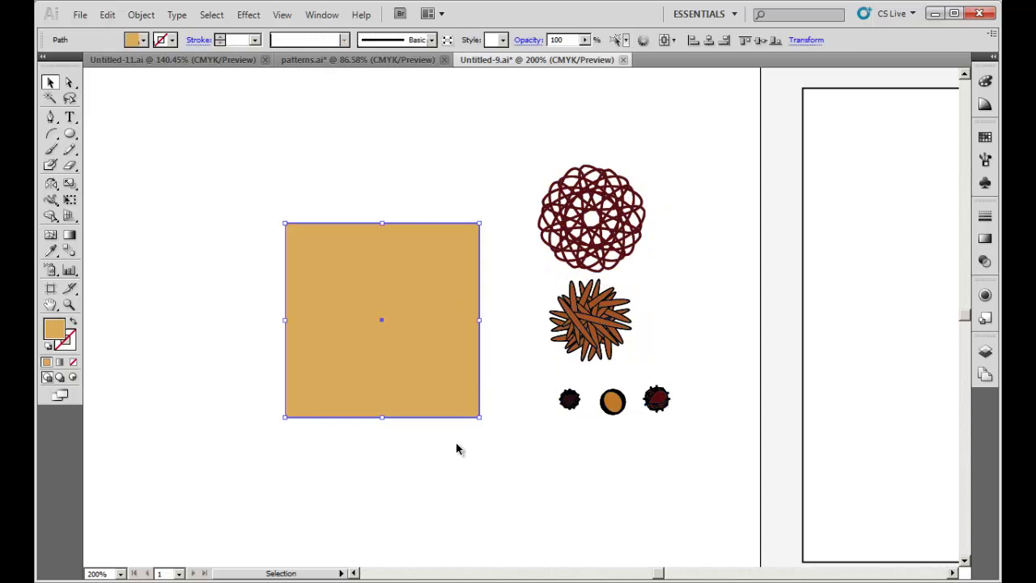
pyautogui.click(801, 40)
pyautogui.click(805, 57)
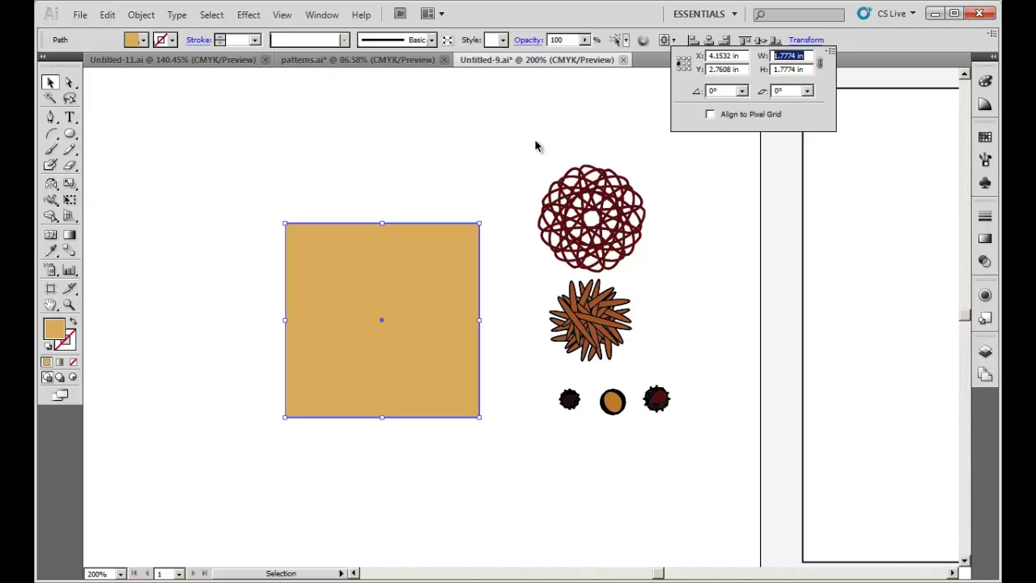
# Set the keyboard increment to the pasted 1.7774 in width and place a loop across the top edge
pyautogui.hotkey('ctrl', 'k')
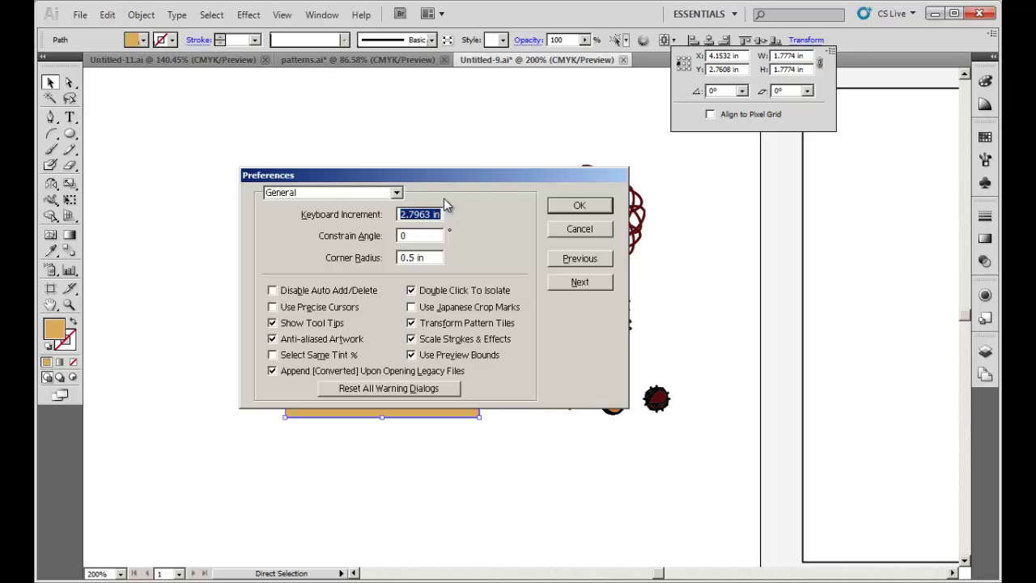
pyautogui.hotkey('ctrl', 'v')
pyautogui.click(582, 207)
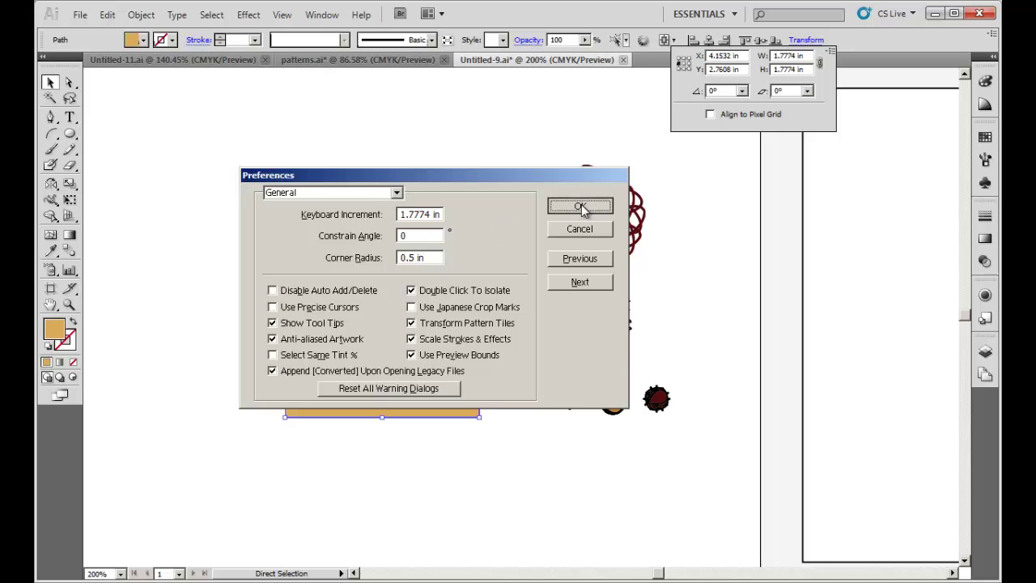
pyautogui.moveTo(444, 199); pyautogui.dragTo(388, 220)
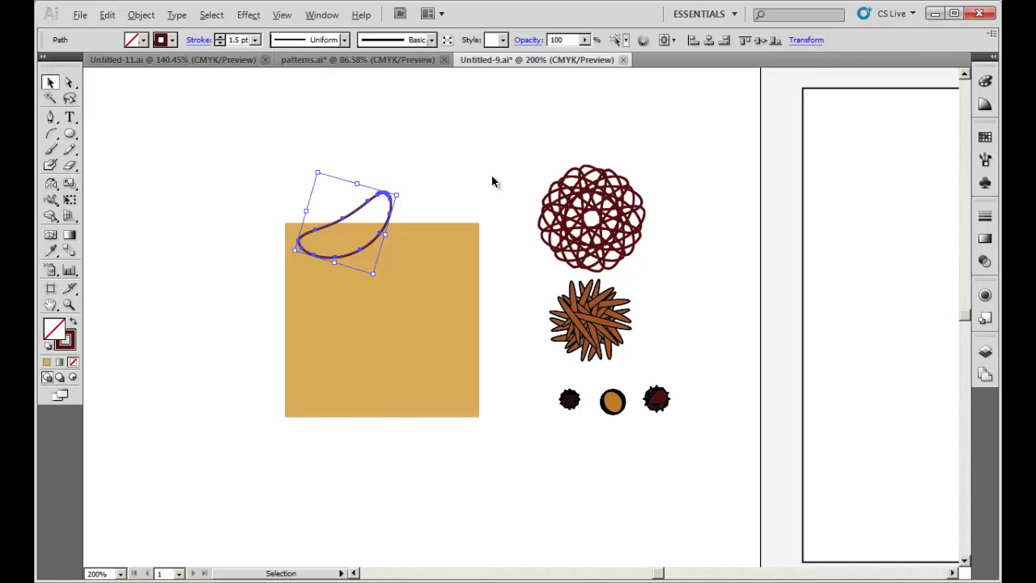
# Scatter loop copies over the square, repeating edge-crossing loops one tile across with Ctrl+D
pyautogui.hotkey('ctrl', 'd')
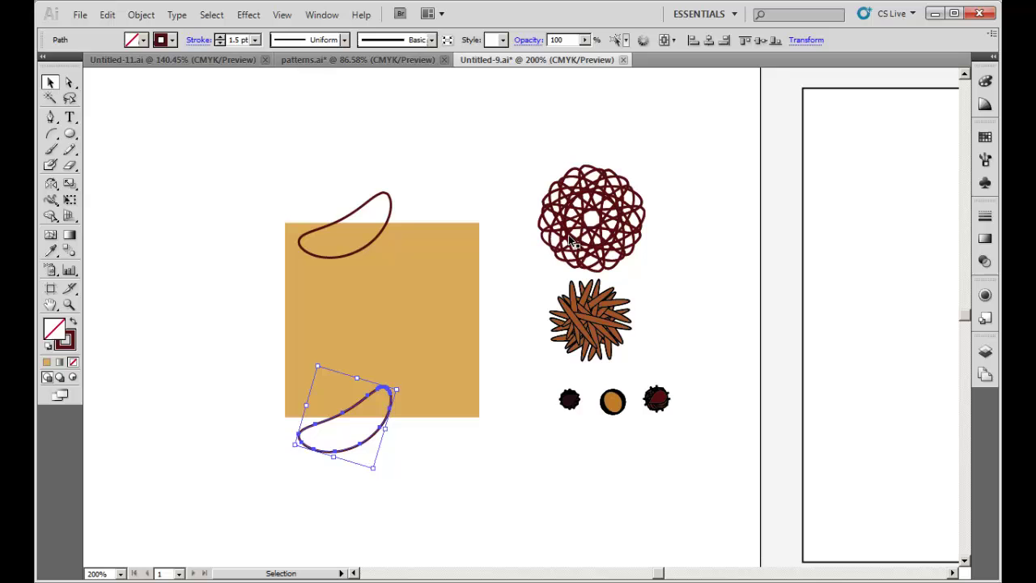
pyautogui.moveTo(423, 186); pyautogui.dragTo(418, 182)
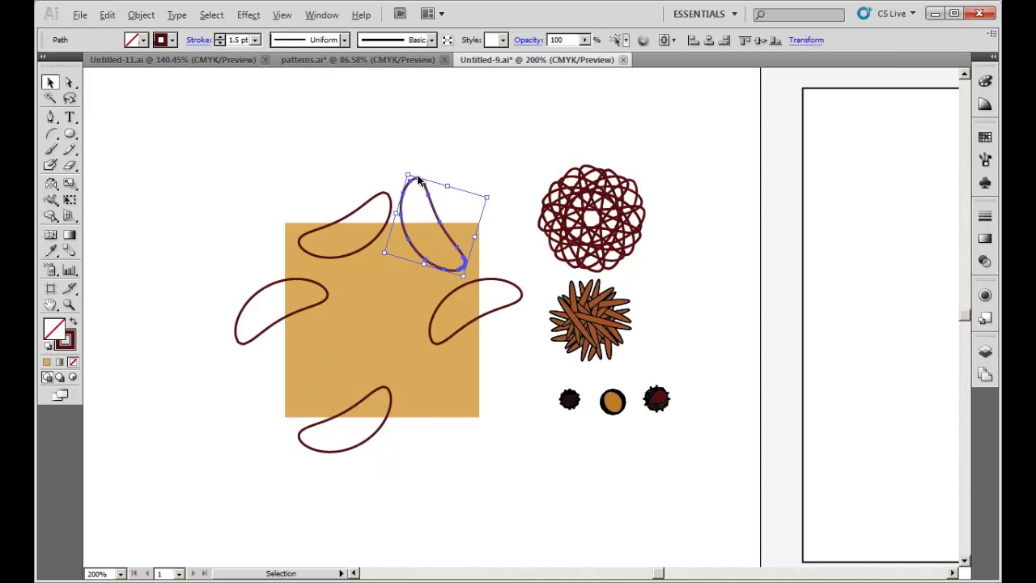
pyautogui.hotkey('ctrl', 'd')
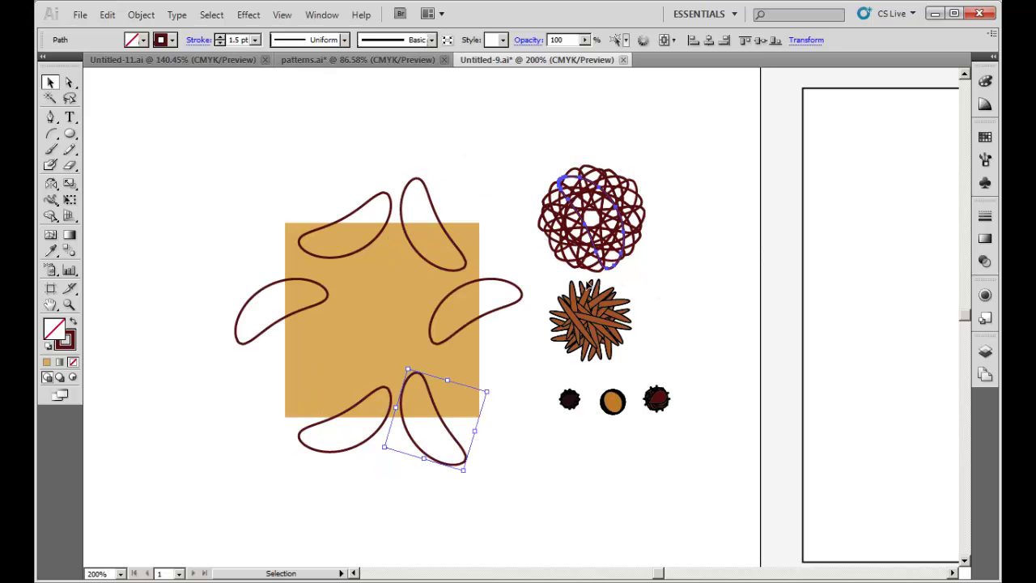
pyautogui.click(319, 390)
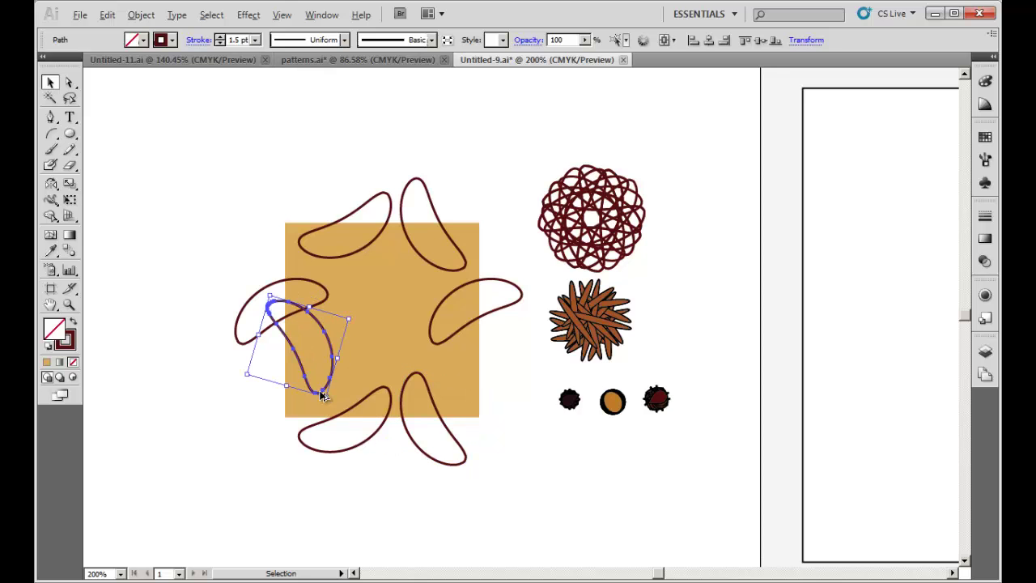
pyautogui.hotkey('ctrl', 'd')
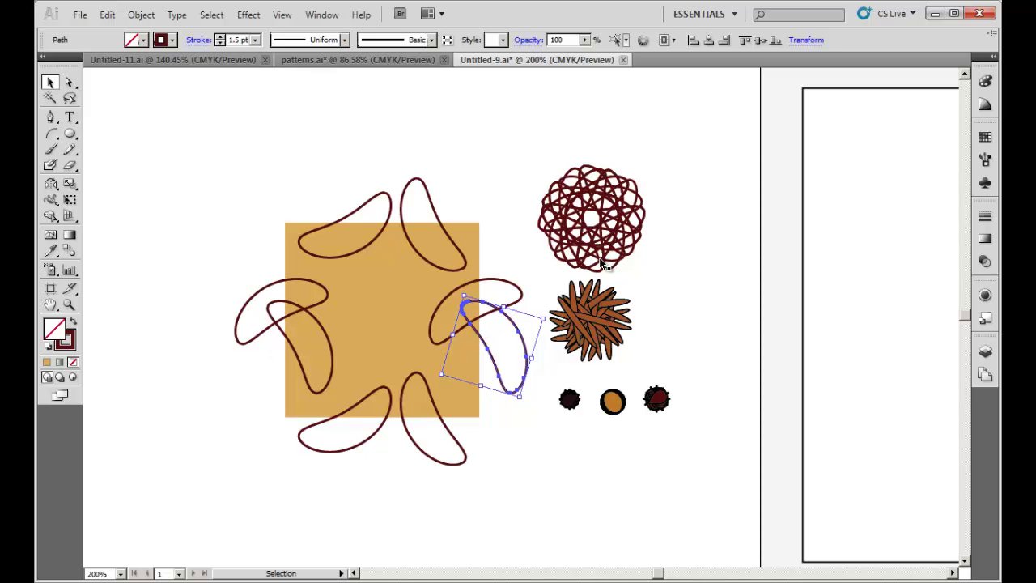
pyautogui.moveTo(506, 379); pyautogui.dragTo(345, 324)
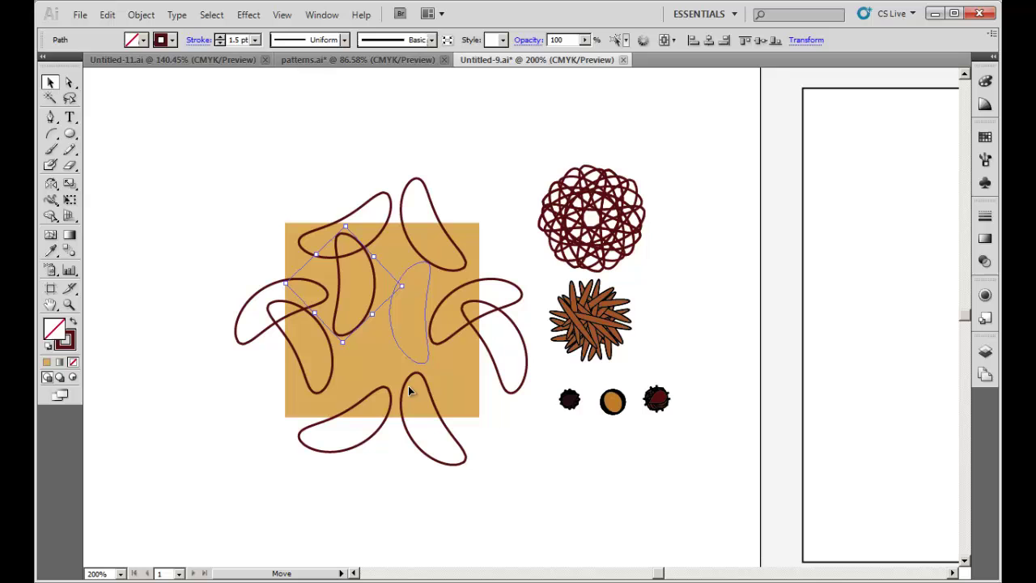
pyautogui.moveTo(408, 386); pyautogui.dragTo(422, 395)
pyautogui.hotkey('ctrl', 'd')
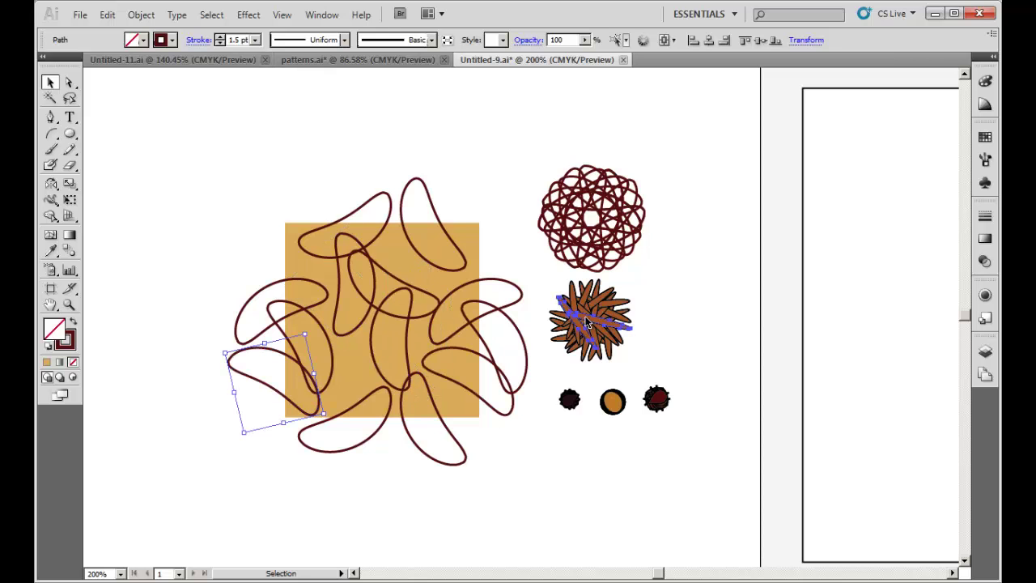
# Bring a leaf strand onto the square, repeat it one tile lower, and pick another strand
pyautogui.moveTo(587, 322); pyautogui.dragTo(399, 231)
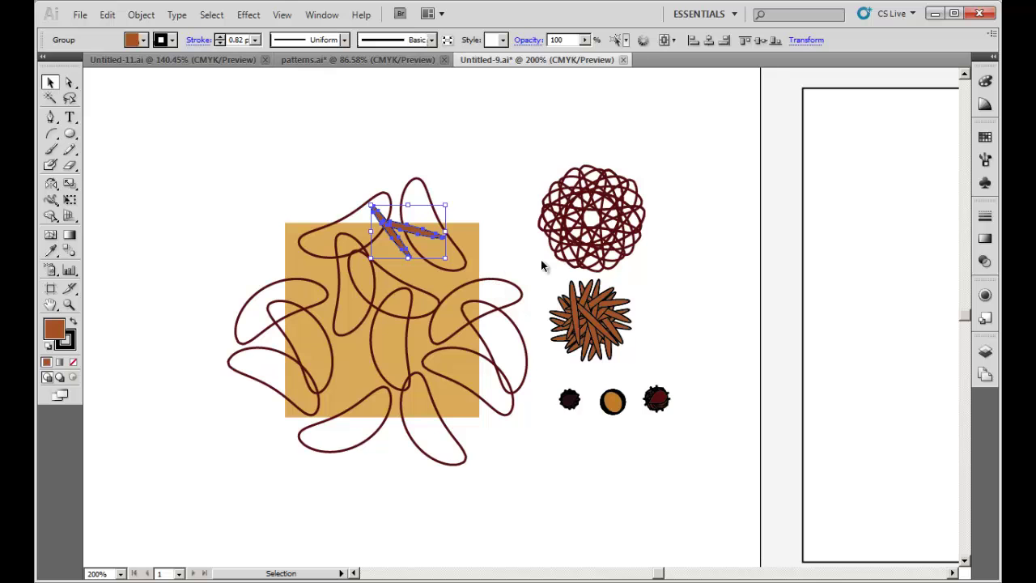
pyautogui.hotkey('ctrl', 'd')
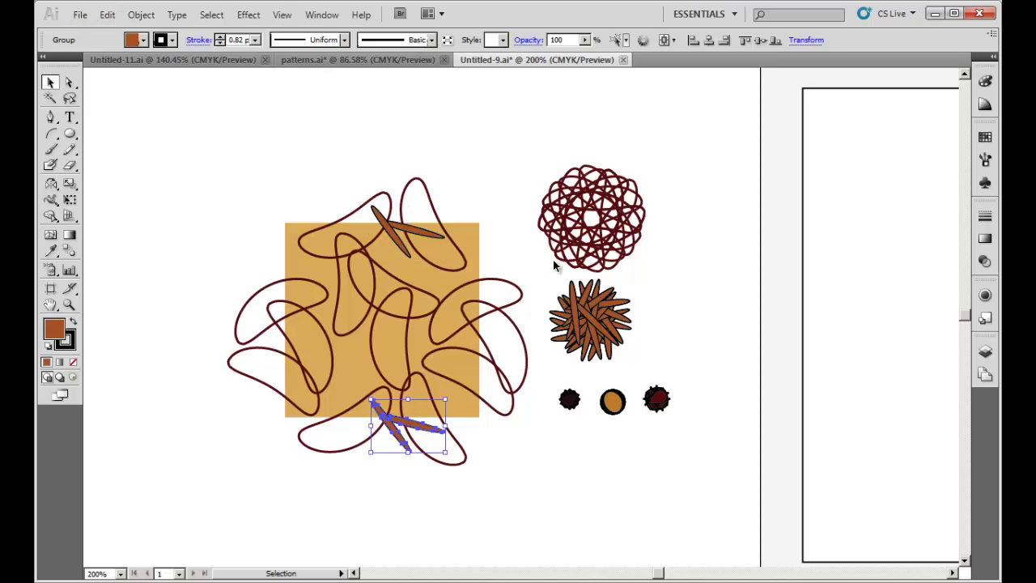
pyautogui.click(588, 321)
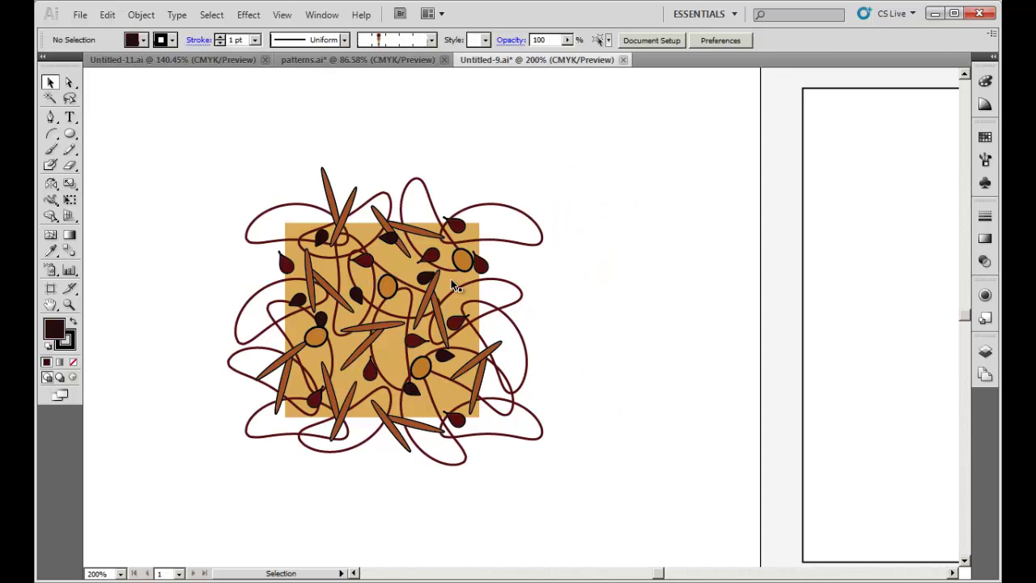
# Select the orange background square and set its fill to None
pyautogui.click(466, 374)
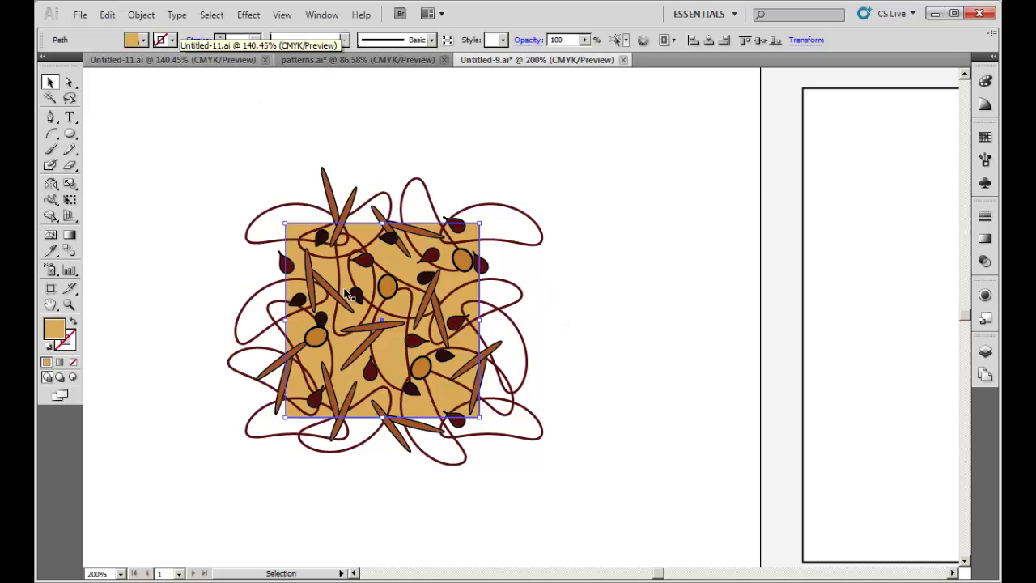
pyautogui.press('/')
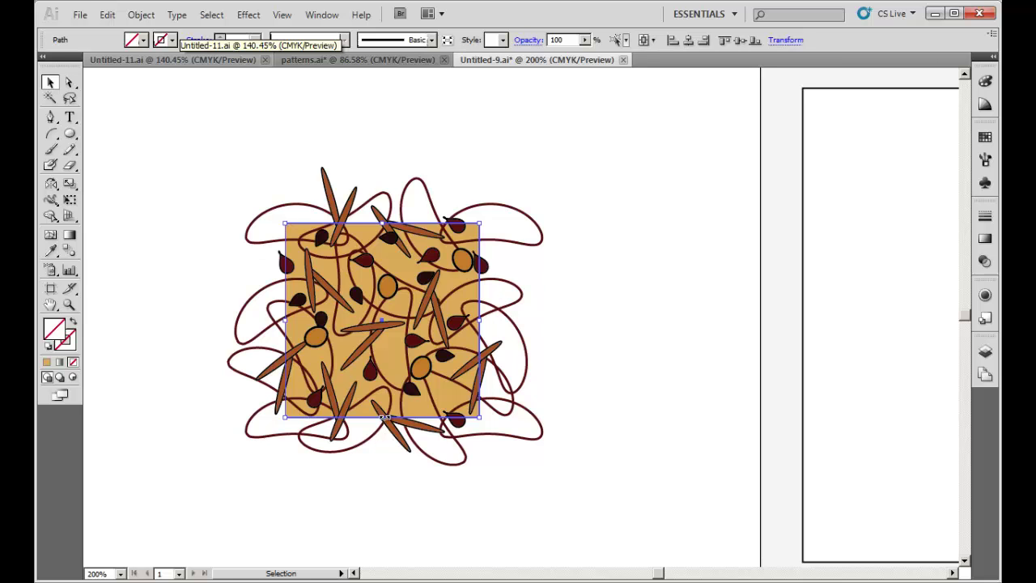
# Turn all the tile artwork into a new pattern swatch in the Swatches panel
pyautogui.click(985, 135)
pyautogui.moveTo(225, 184); pyautogui.dragTo(598, 463)
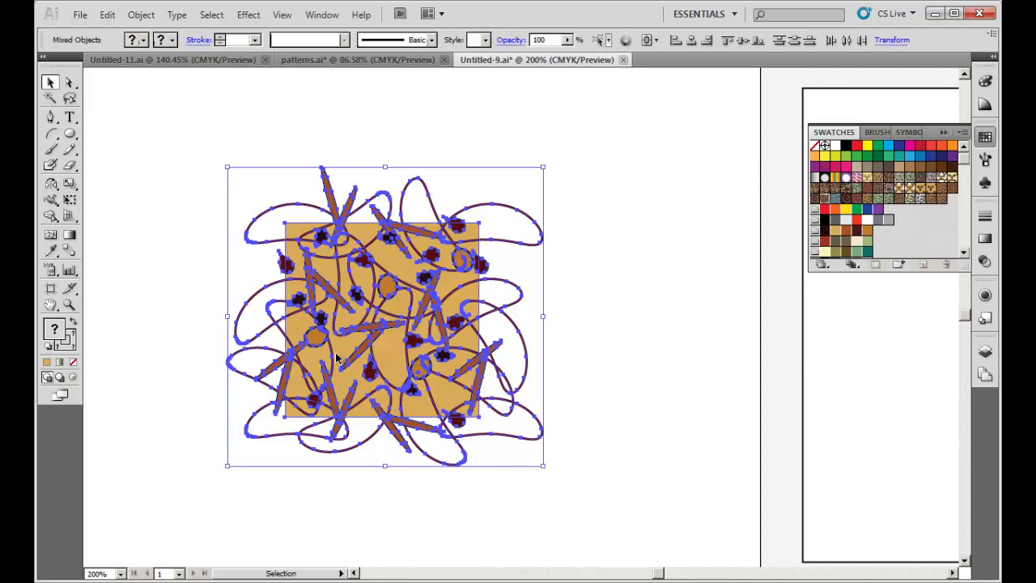
pyautogui.moveTo(337, 359); pyautogui.dragTo(923, 235)
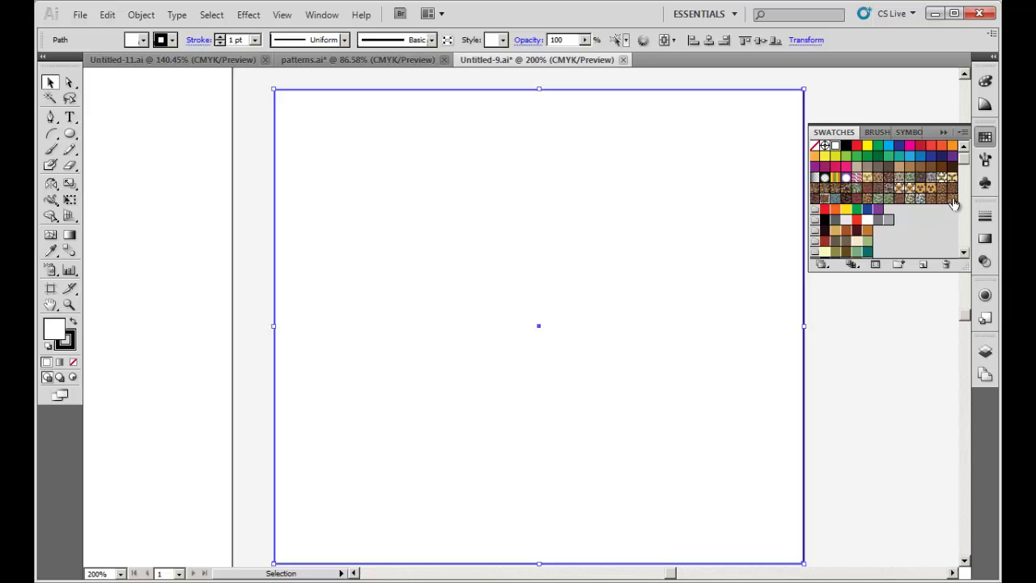
# Fill with the new loop, leaf and berry pattern, deselect, and draw a small square
pyautogui.click(952, 201)
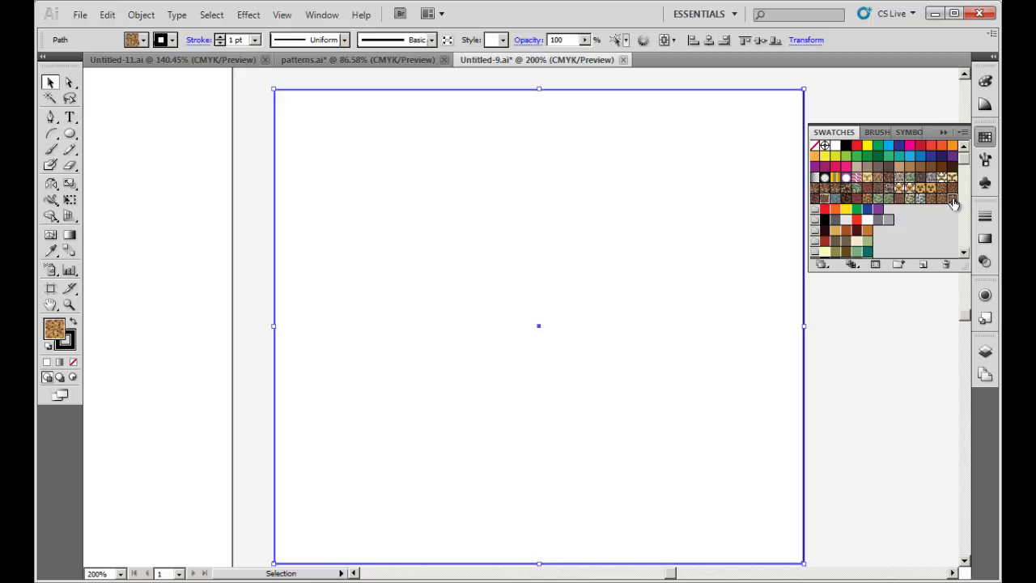
pyautogui.click(937, 472)
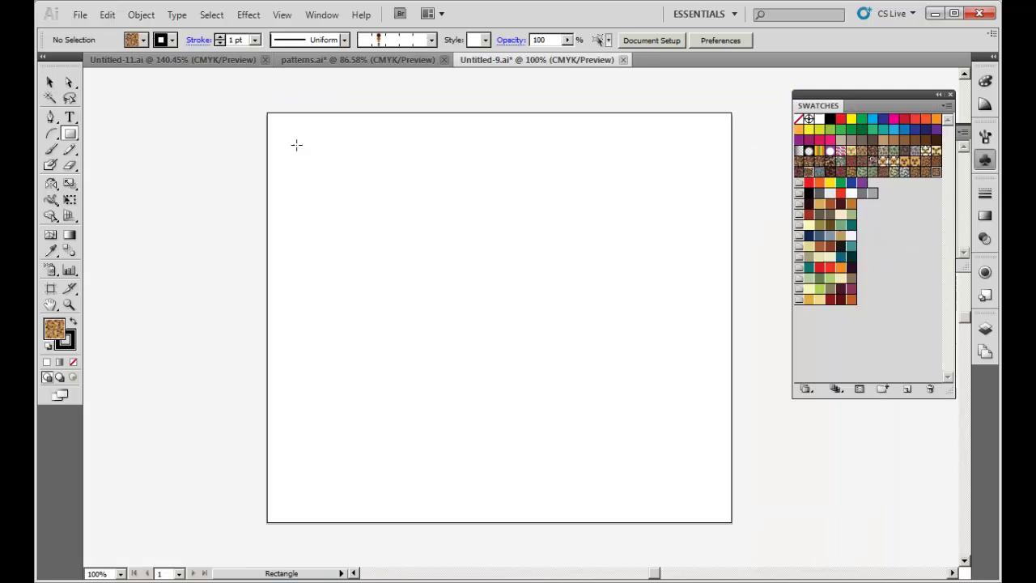
pyautogui.moveTo(295, 145); pyautogui.dragTo(429, 276)
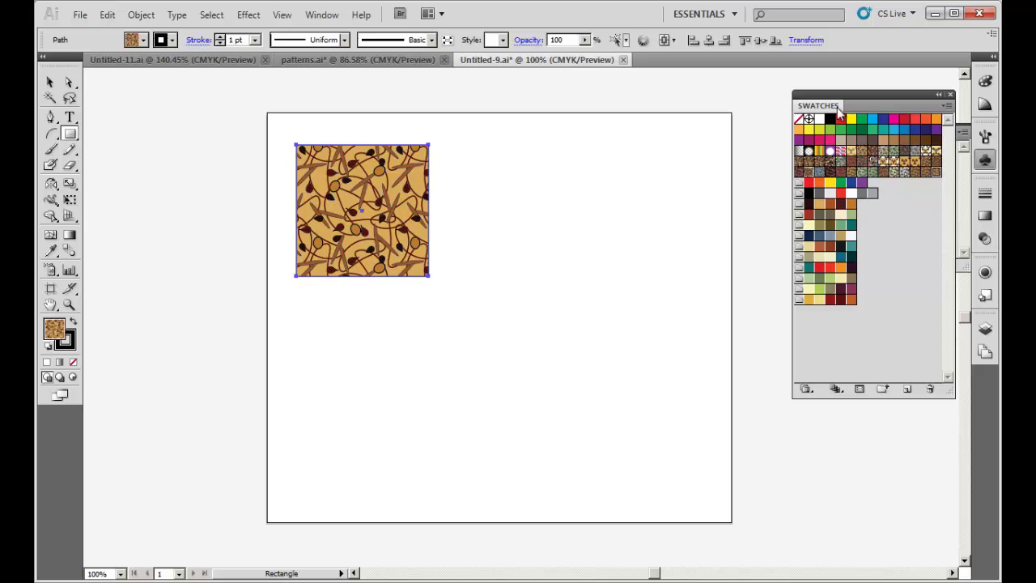
# Save the square's brown, maroon and tan pattern colours as a new colour group from Selected Artwork
pyautogui.moveTo(838, 112); pyautogui.dragTo(577, 116)
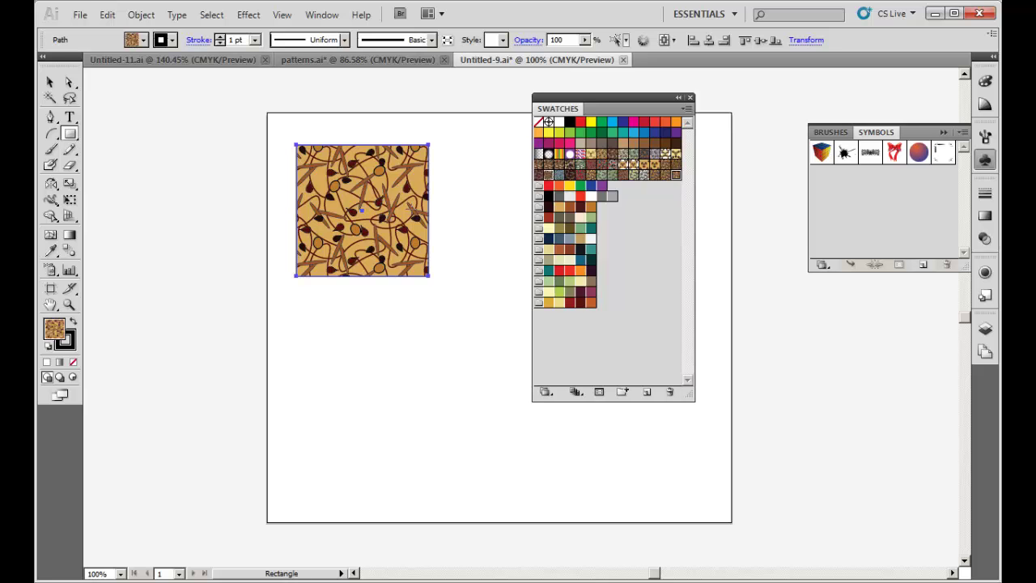
pyautogui.click(622, 395)
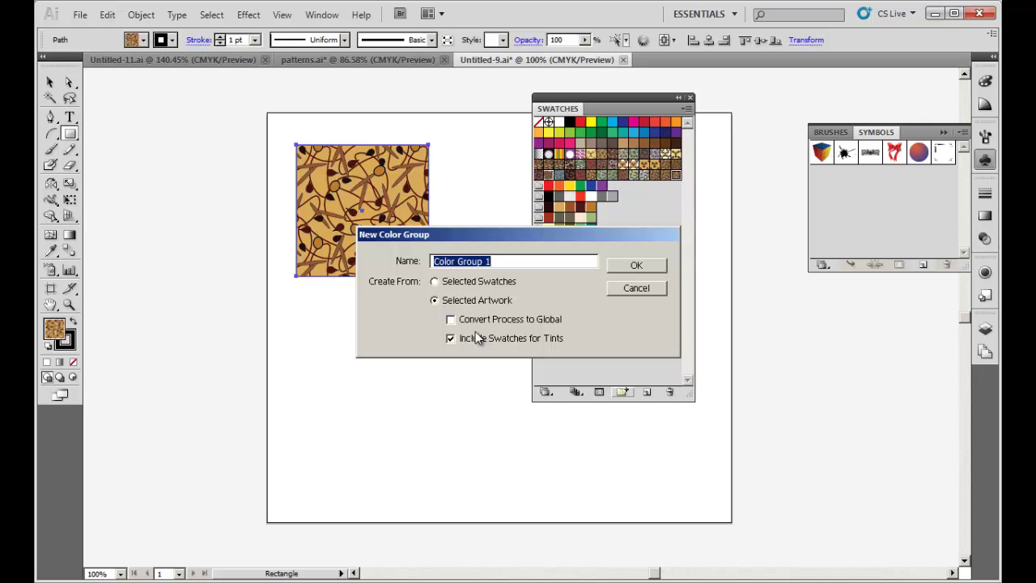
pyautogui.click(434, 301)
pyautogui.click(619, 270)
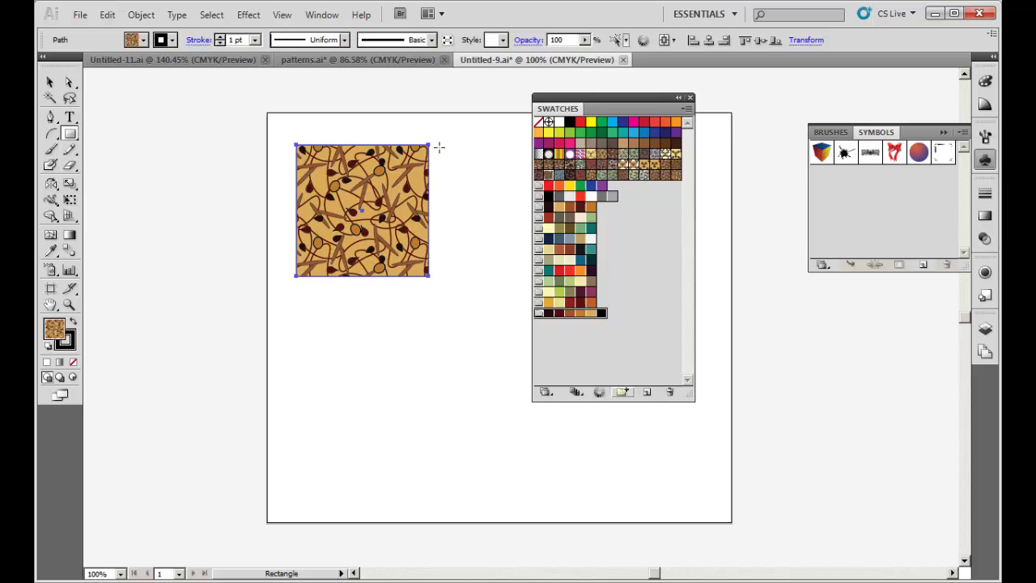
# Duplicate the pattern tile and its colour chips into a two-by-two grid
pyautogui.moveTo(184, 121); pyautogui.dragTo(442, 325)
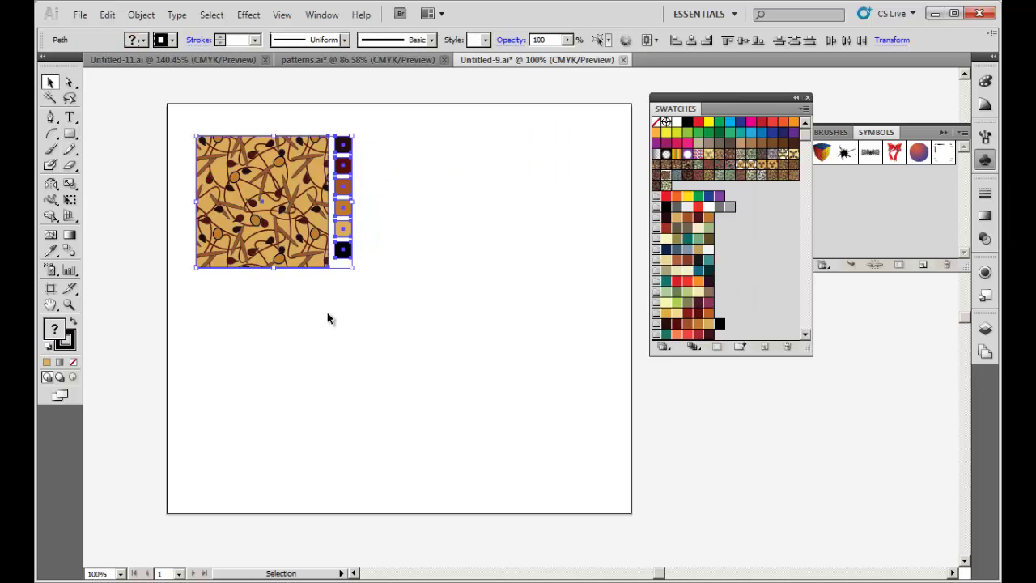
pyautogui.moveTo(283, 210); pyautogui.dragTo(483, 209)
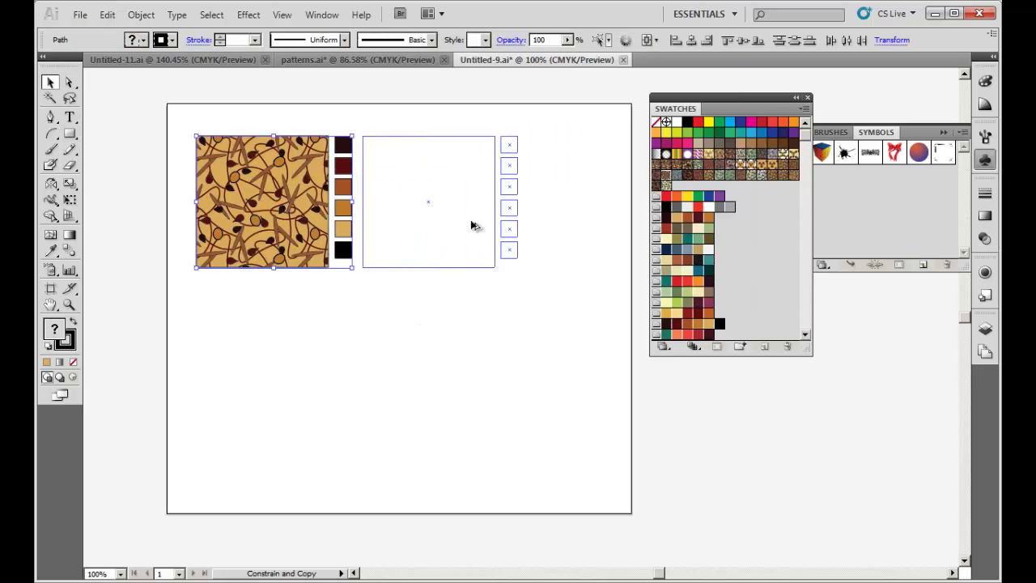
pyautogui.moveTo(223, 129); pyautogui.dragTo(594, 316)
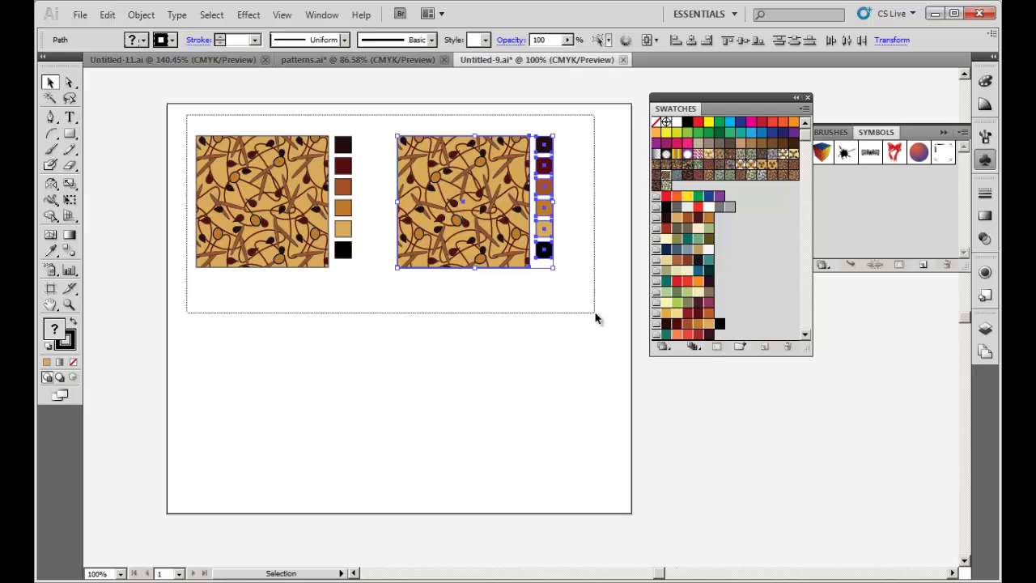
pyautogui.moveTo(454, 169); pyautogui.dragTo(465, 334)
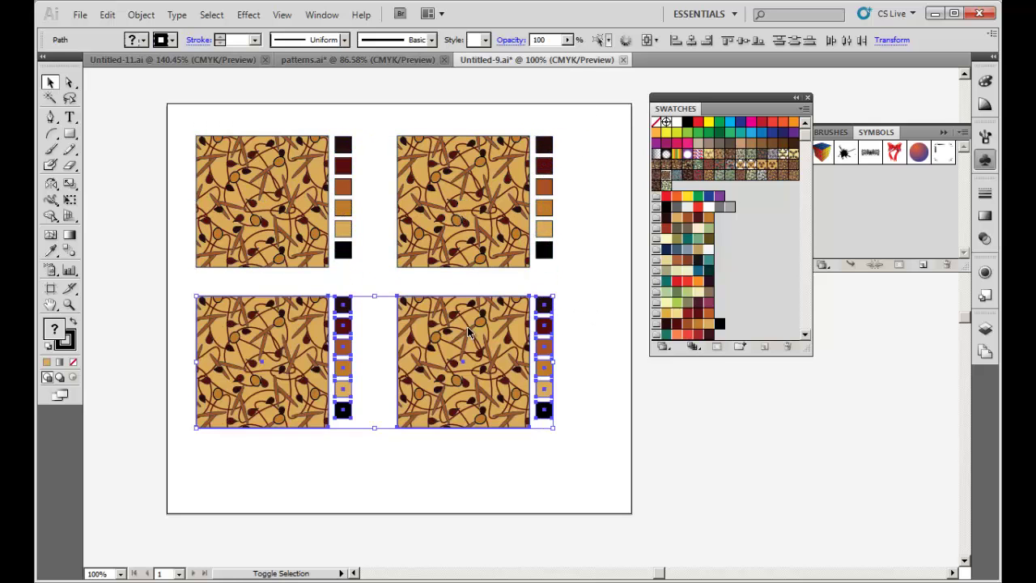
# Deselect, then select only the top-right tile with its chips
pyautogui.click(506, 442)
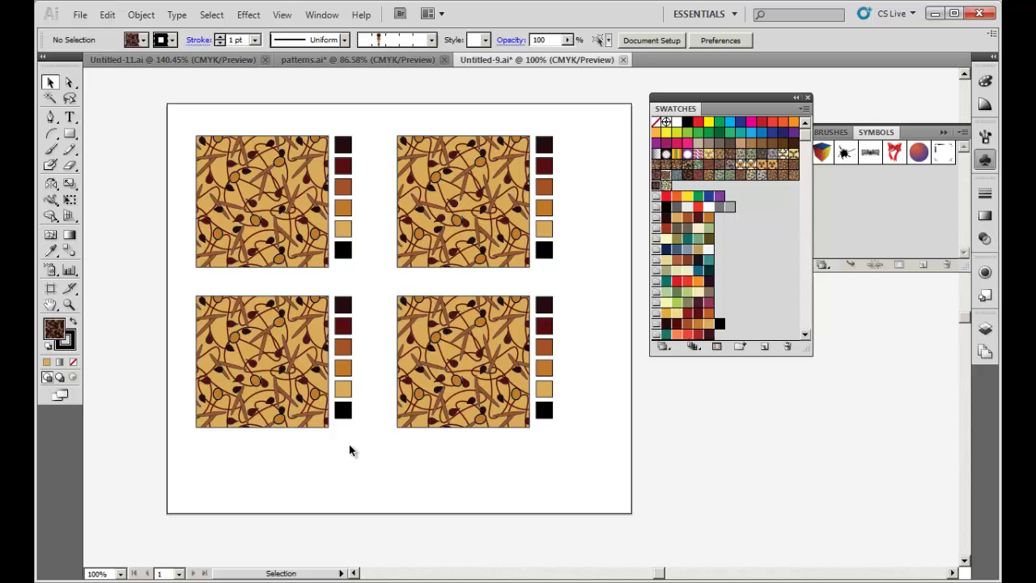
pyautogui.moveTo(377, 121); pyautogui.dragTo(560, 280)
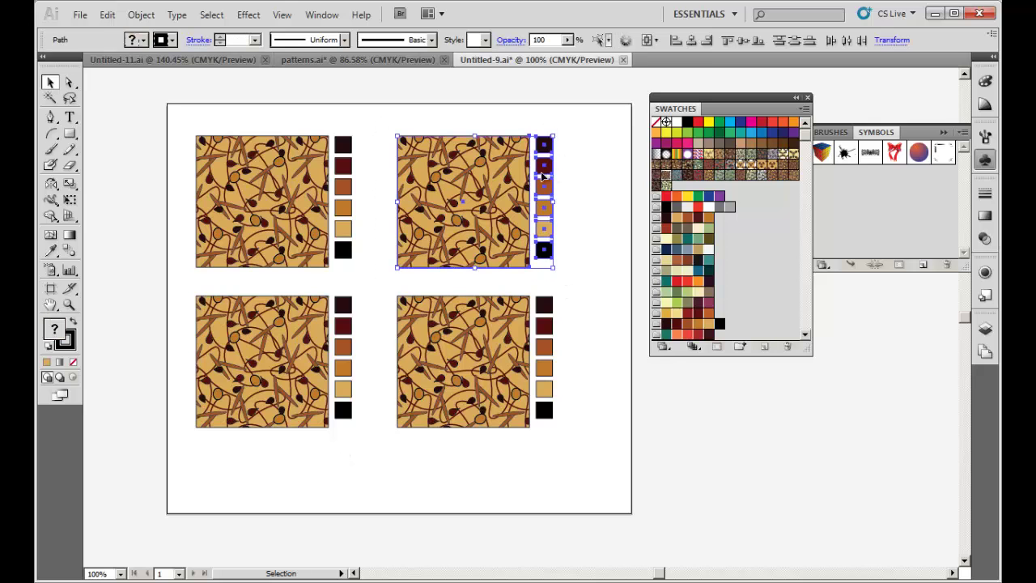
pyautogui.hscroll(2, 534, 266)
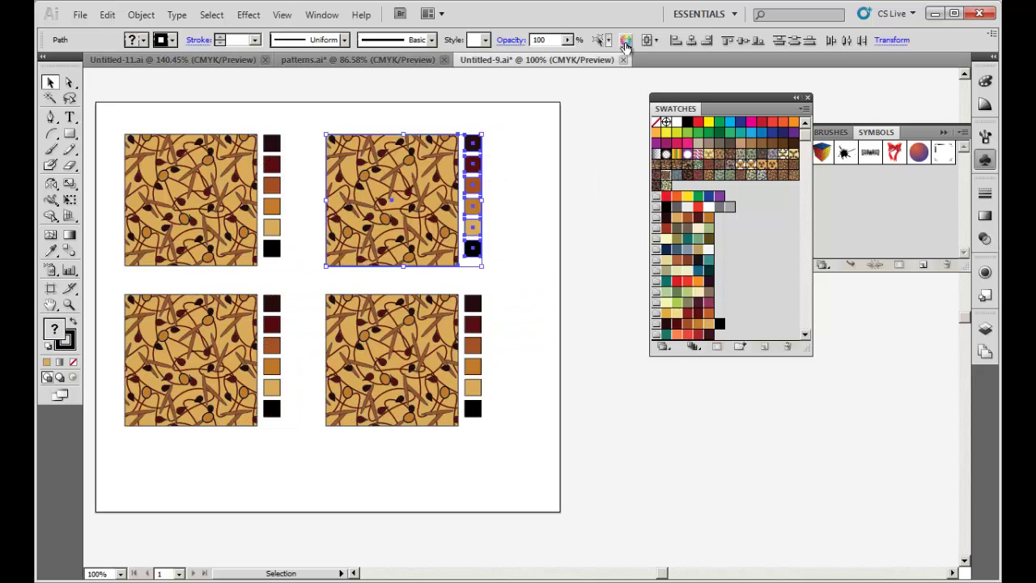
# Recolour the top-right tile and chips to a tan-on-maroon colourway by shuffling colour order
pyautogui.click(626, 42)
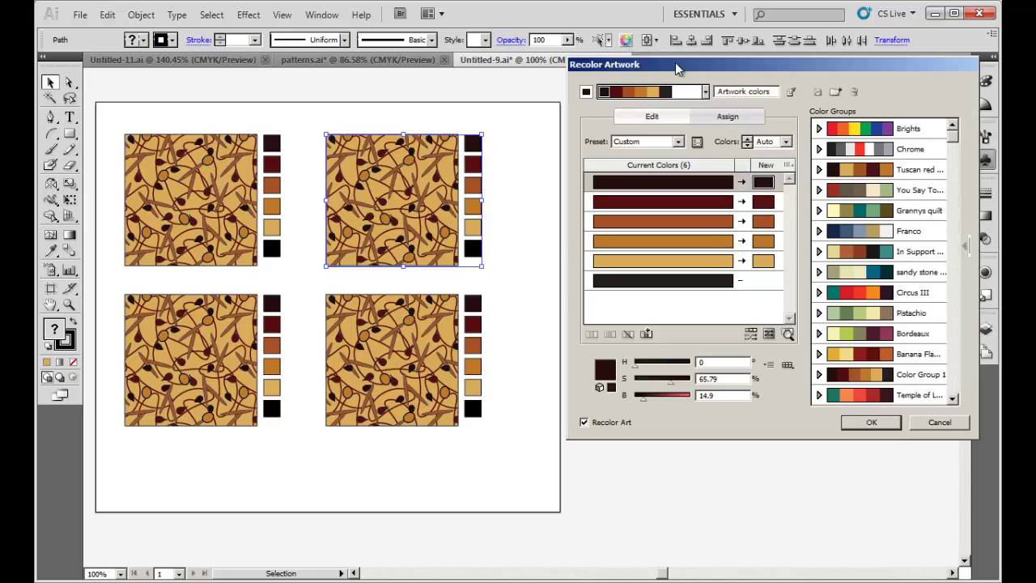
pyautogui.moveTo(675, 62); pyautogui.dragTo(606, 83)
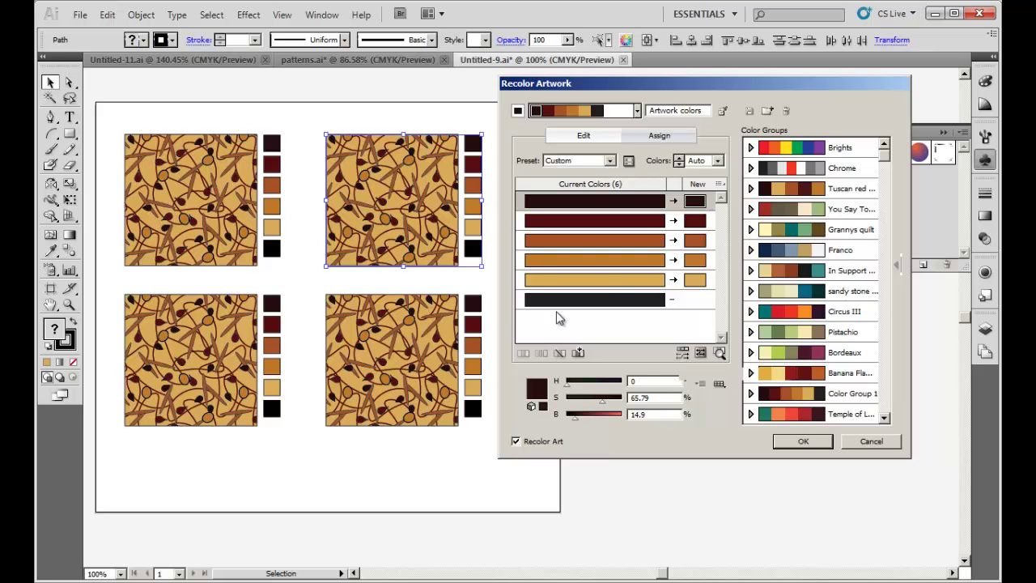
pyautogui.click(682, 353)
pyautogui.click(682, 356)
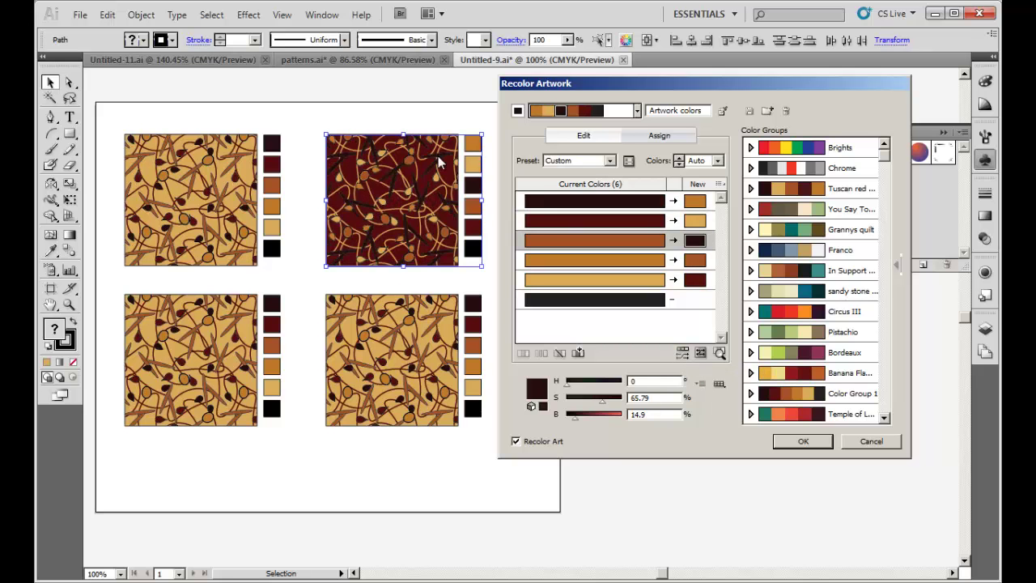
pyautogui.press('Return')
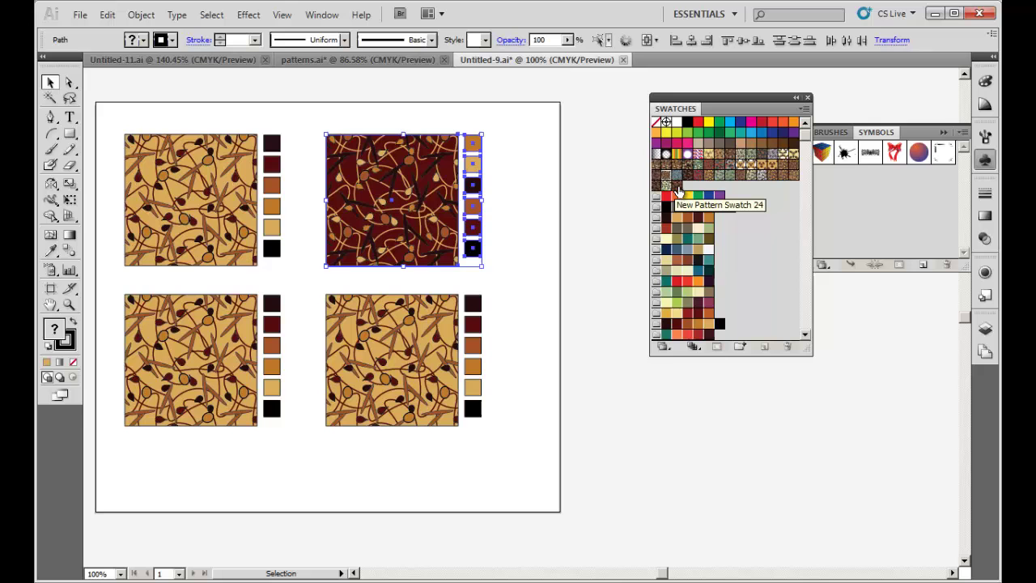
pyautogui.moveTo(678, 193)
pyautogui.mouseDown()
pyautogui.moveTo(461, 411)
pyautogui.moveTo(512, 446)
pyautogui.mouseUp()
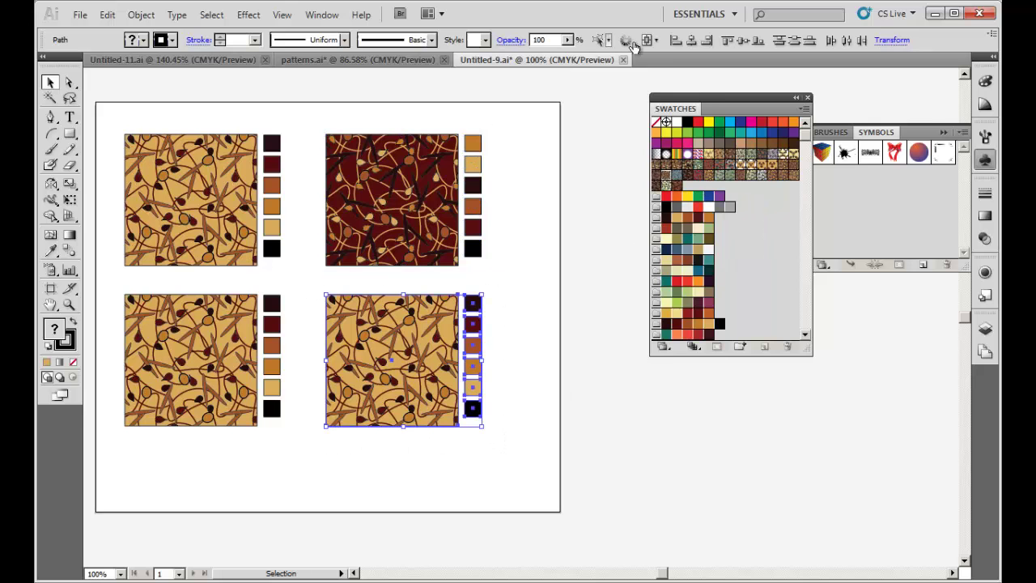
# Recolour the bottom-right tile with the Essentially group, shuffled to teal, lime and dark blue
pyautogui.click(626, 40)
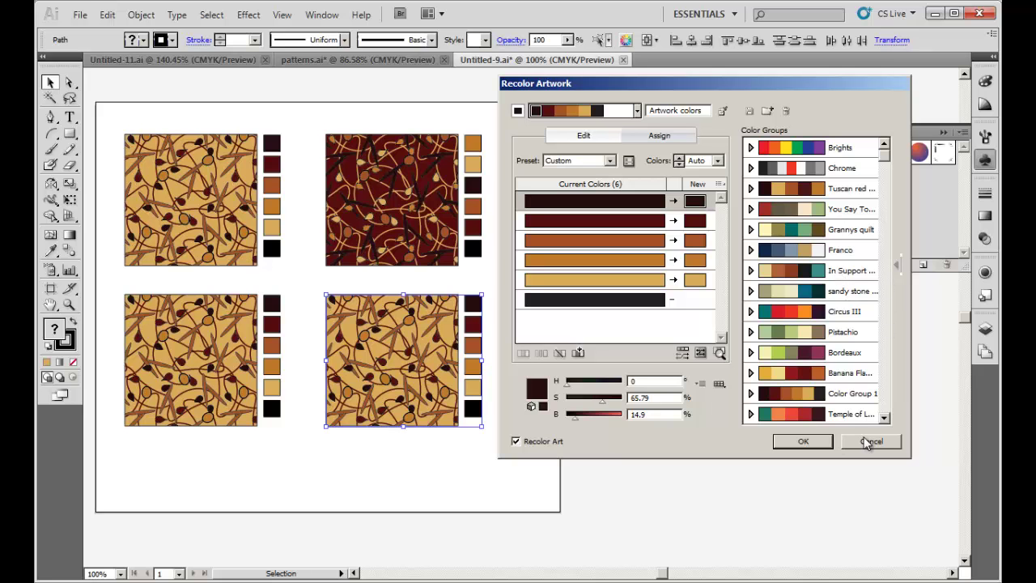
pyautogui.click(883, 417)
pyautogui.click(833, 334)
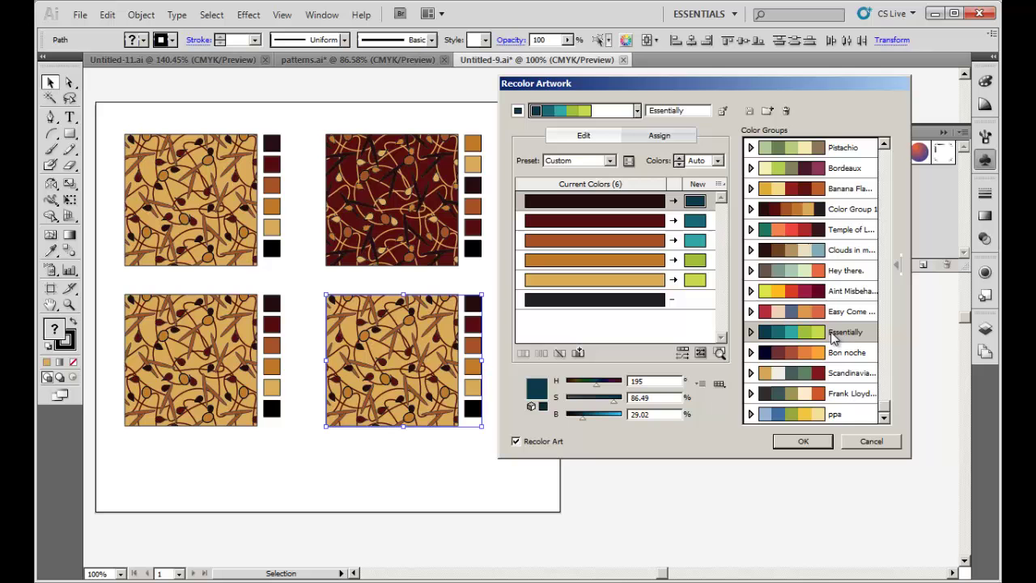
pyautogui.click(682, 353)
pyautogui.click(682, 352)
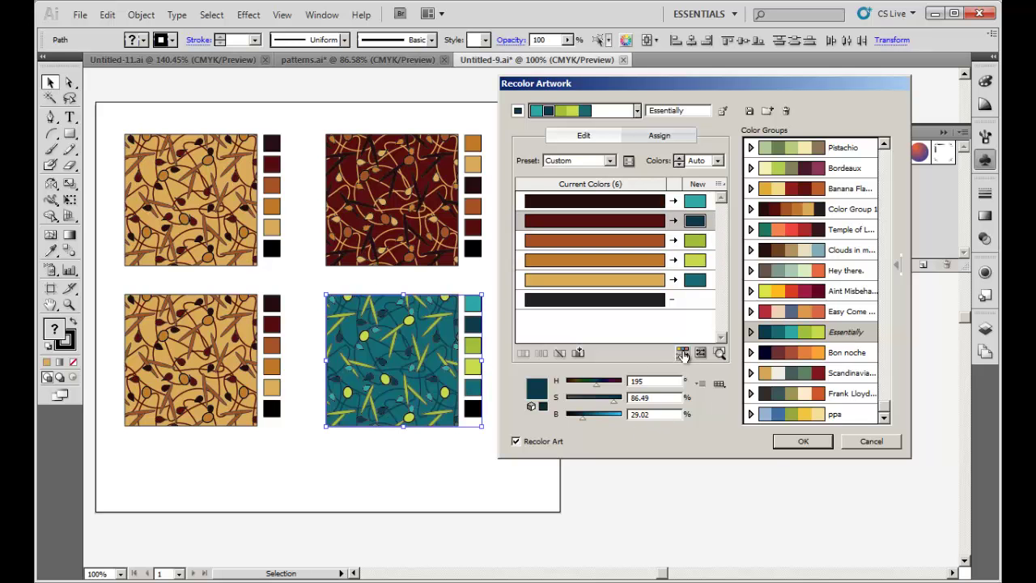
pyautogui.click(795, 444)
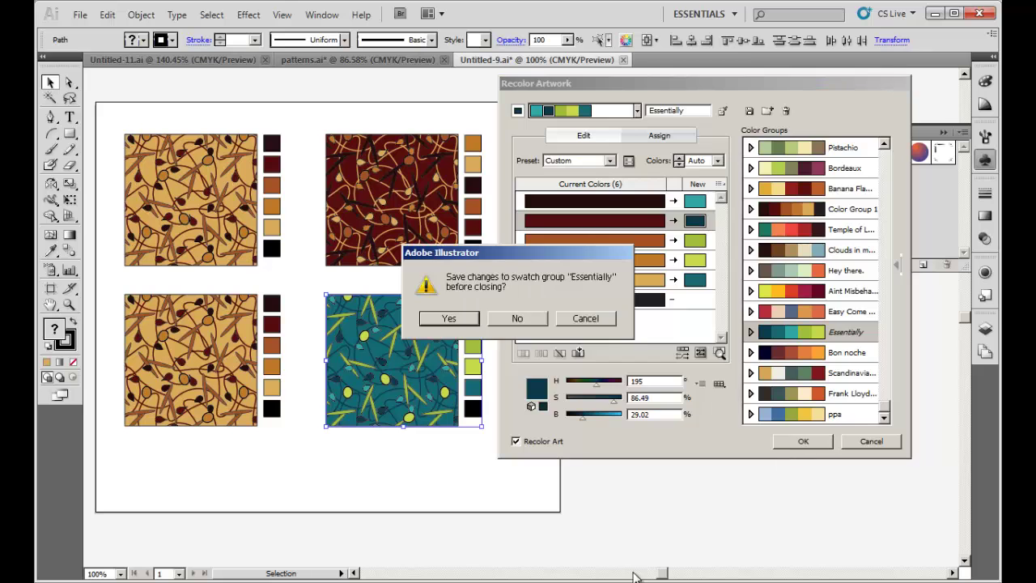
pyautogui.click(449, 322)
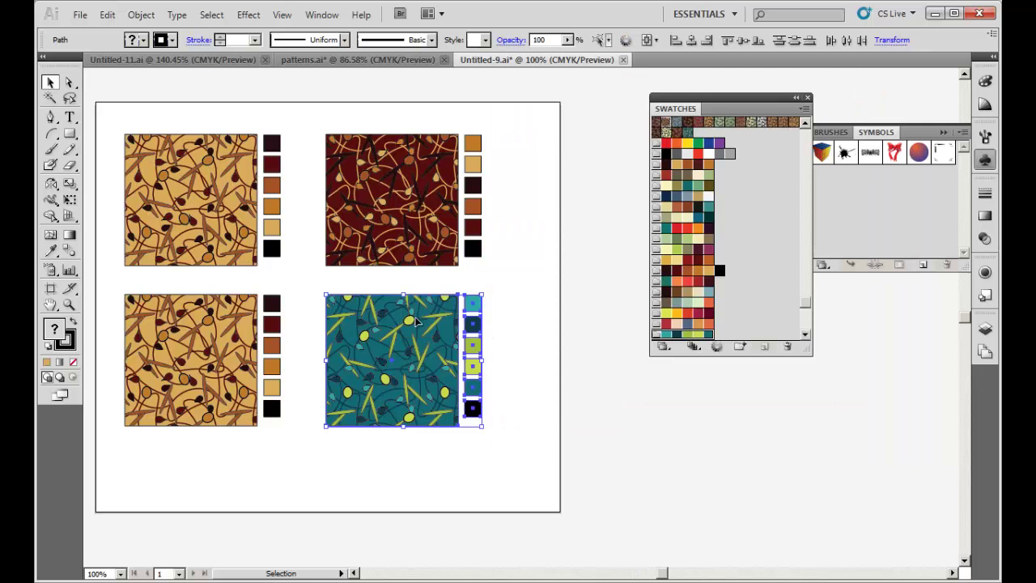
pyautogui.click(495, 356)
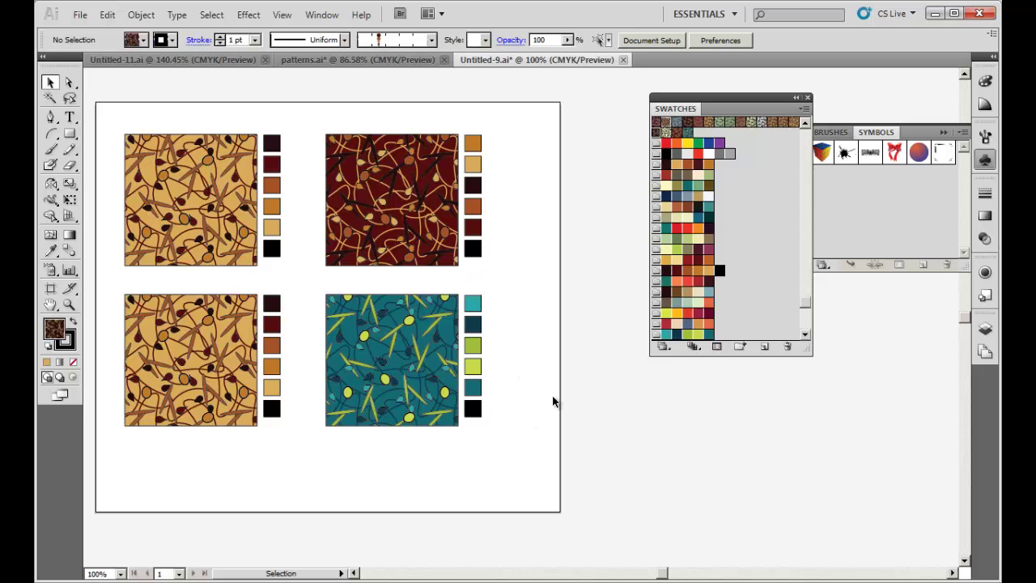
# Recolour the bottom-left tile red-orange with Circus III and the top-left green, then draw a tall strip
pyautogui.click(130, 293)
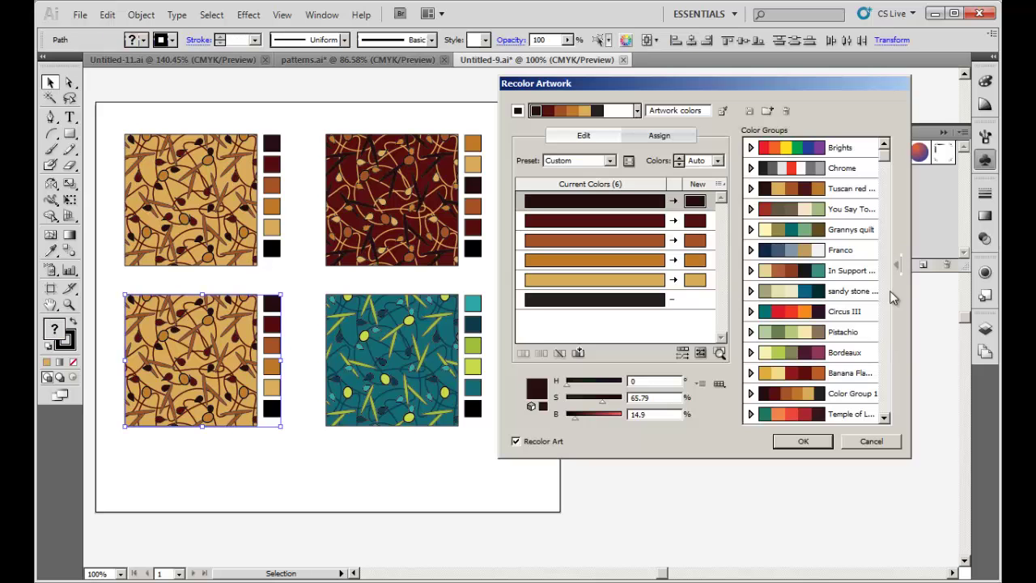
pyautogui.click(825, 314)
pyautogui.click(682, 354)
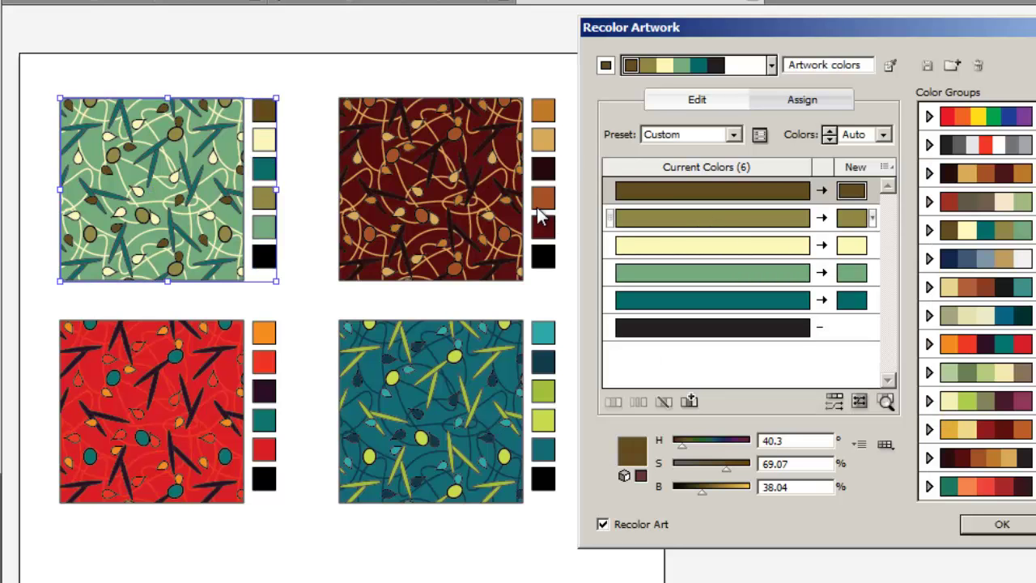
pyautogui.click(1002, 524)
pyautogui.moveTo(531, 158); pyautogui.dragTo(665, 498)
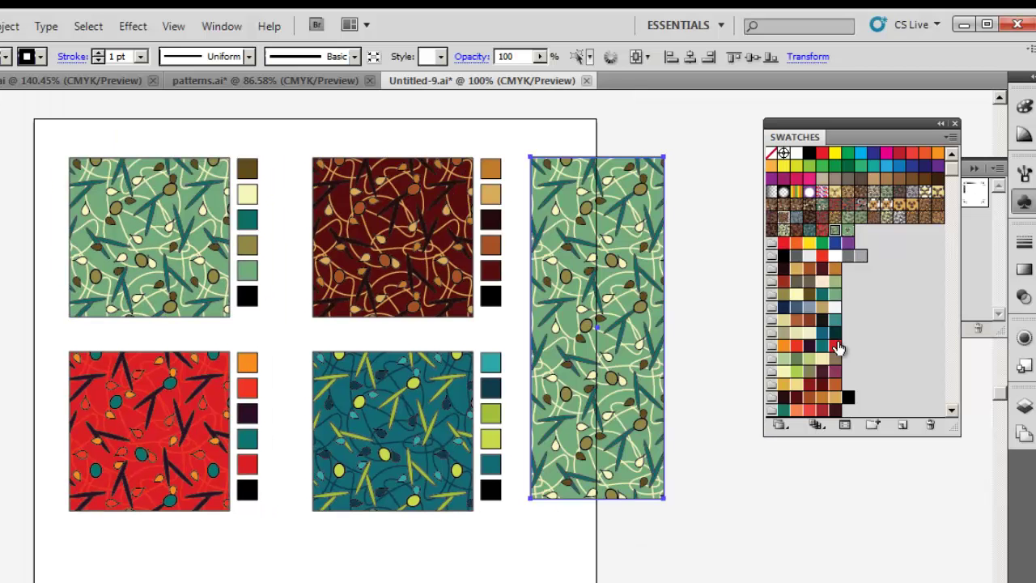
# Try red, teal, cream and maroon patterns on the strip, settling on the tan flower motif
pyautogui.click(821, 230)
pyautogui.click(796, 232)
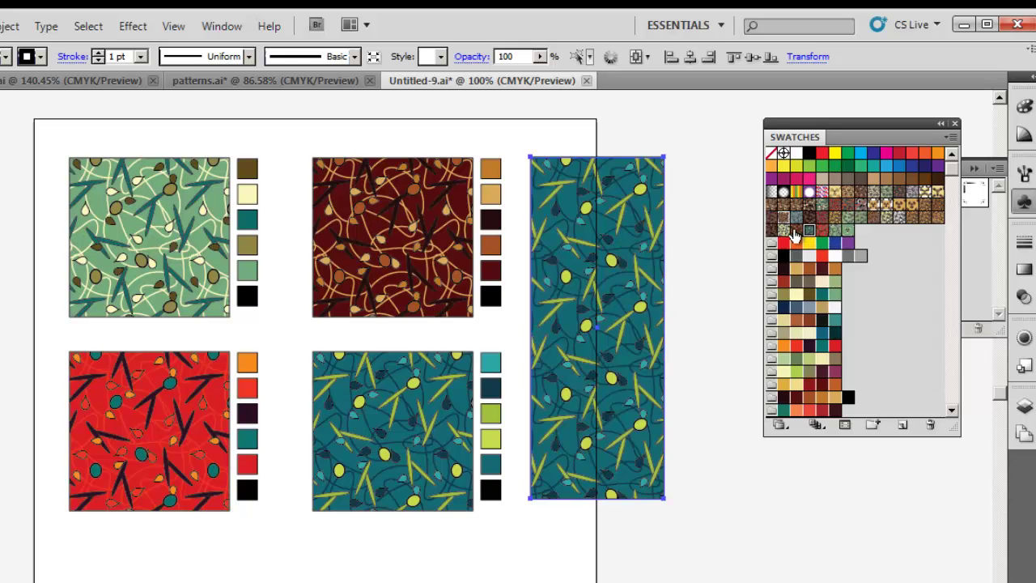
pyautogui.click(784, 231)
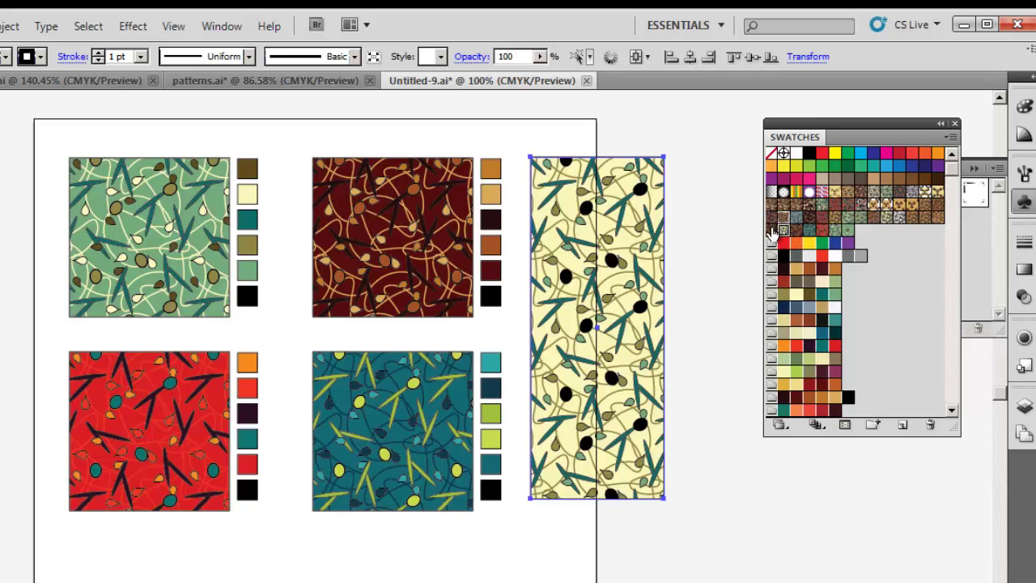
pyautogui.click(781, 232)
pyautogui.click(937, 217)
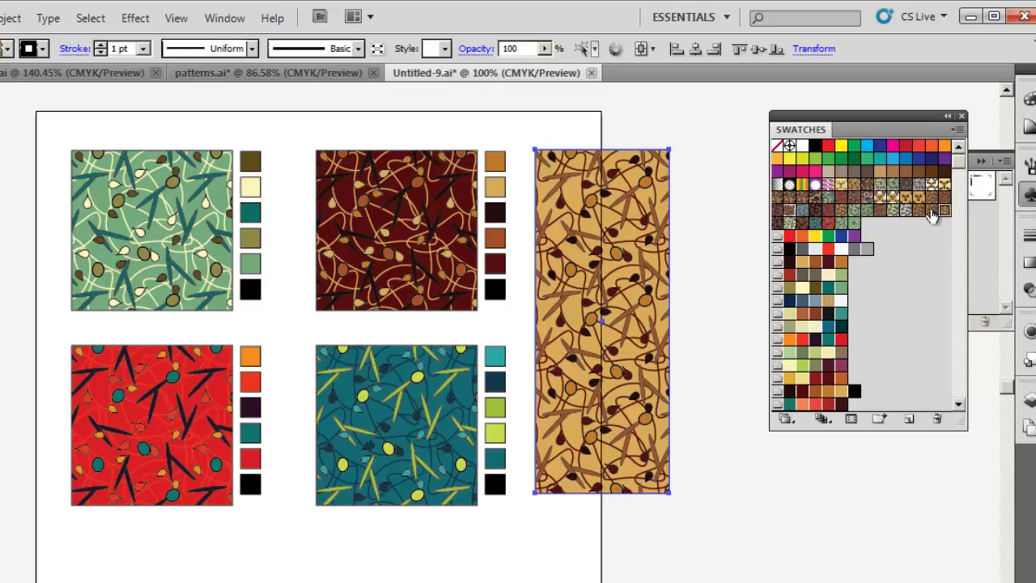
pyautogui.click(931, 210)
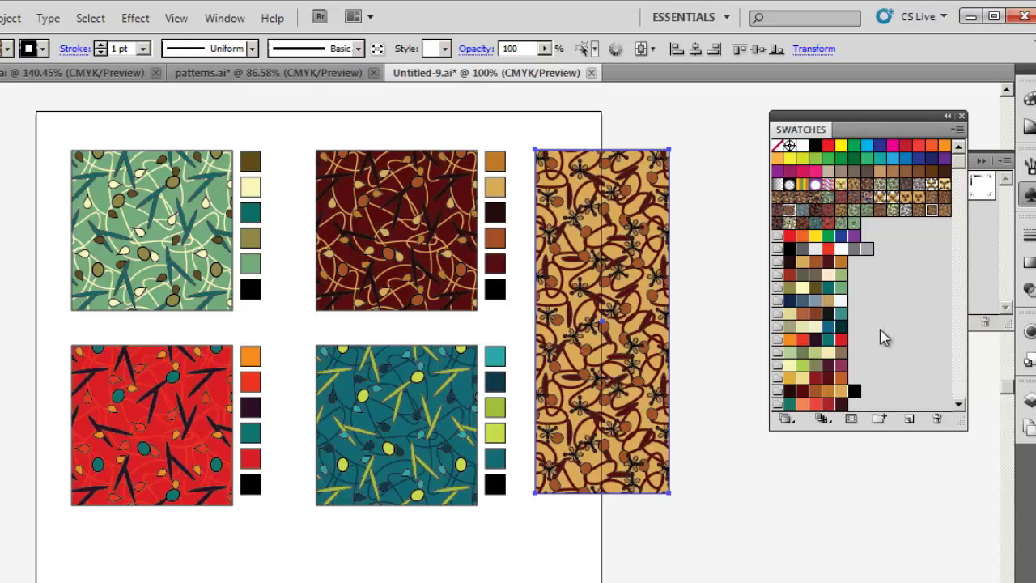
pyautogui.click(931, 197)
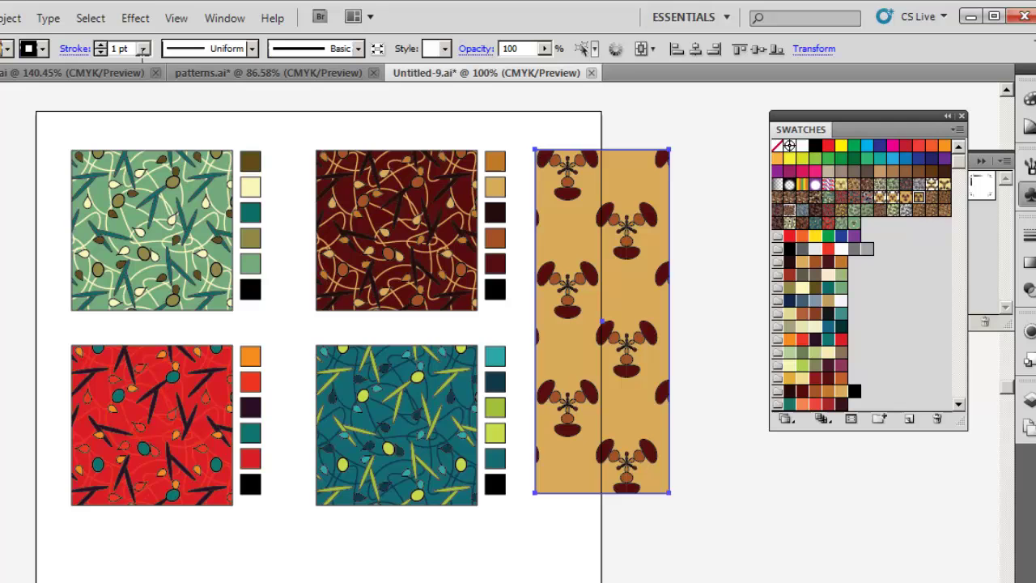
# Recolour the strip to slate blue with white and navy motifs using the Franco group
pyautogui.click(518, 275)
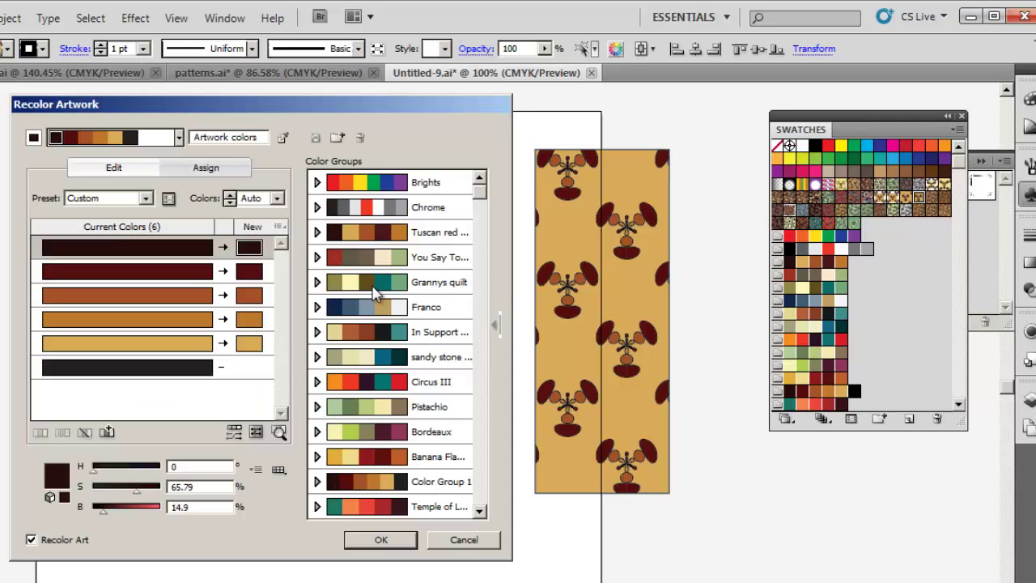
pyautogui.click(362, 313)
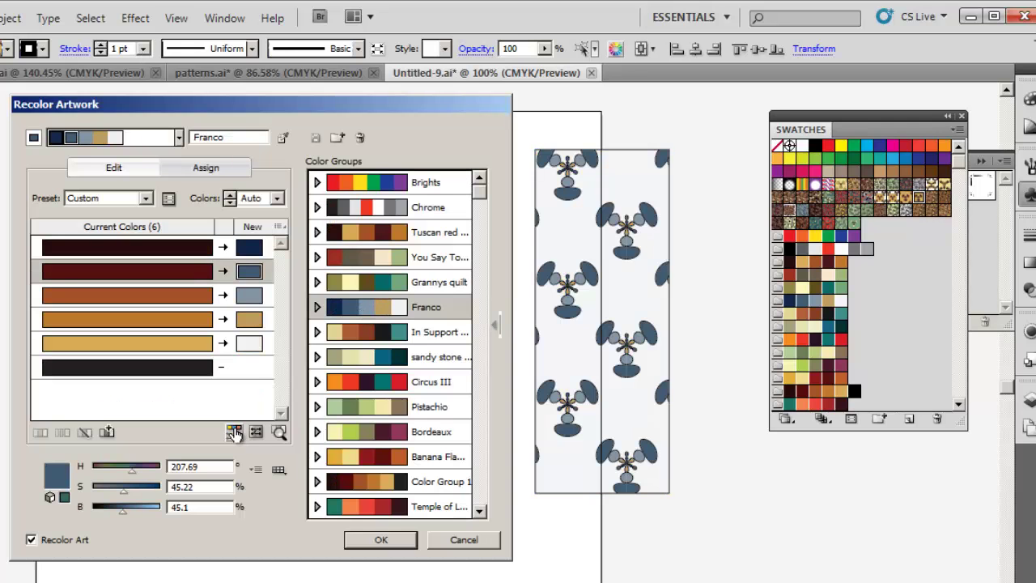
pyautogui.click(234, 432)
pyautogui.click(234, 432)
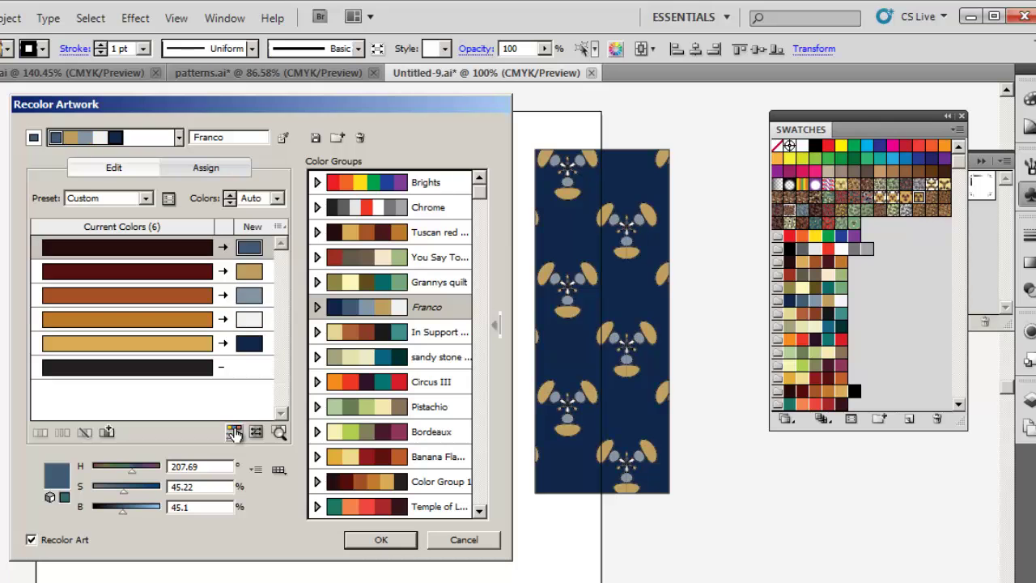
pyautogui.click(234, 432)
pyautogui.click(233, 433)
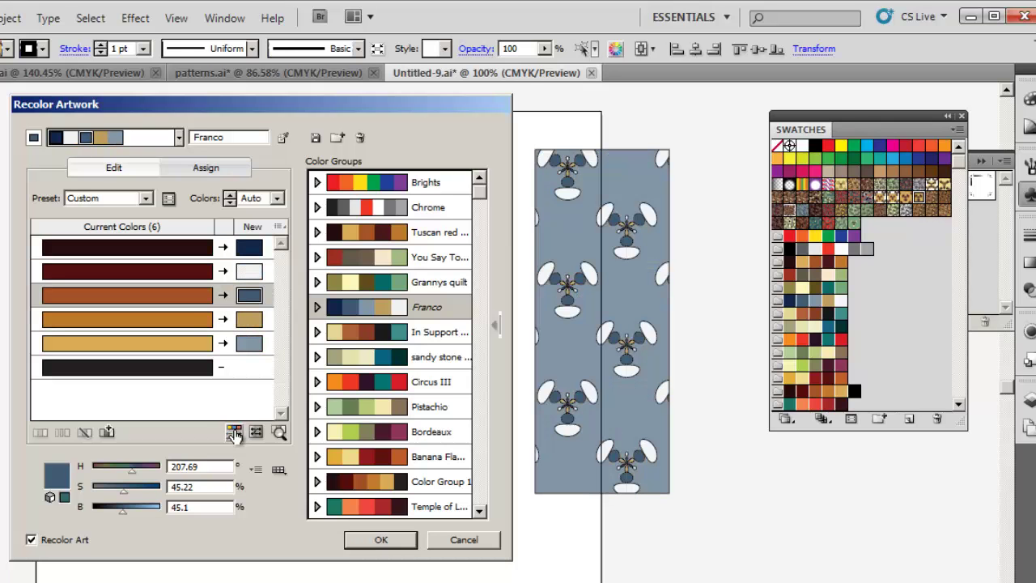
pyautogui.click(374, 539)
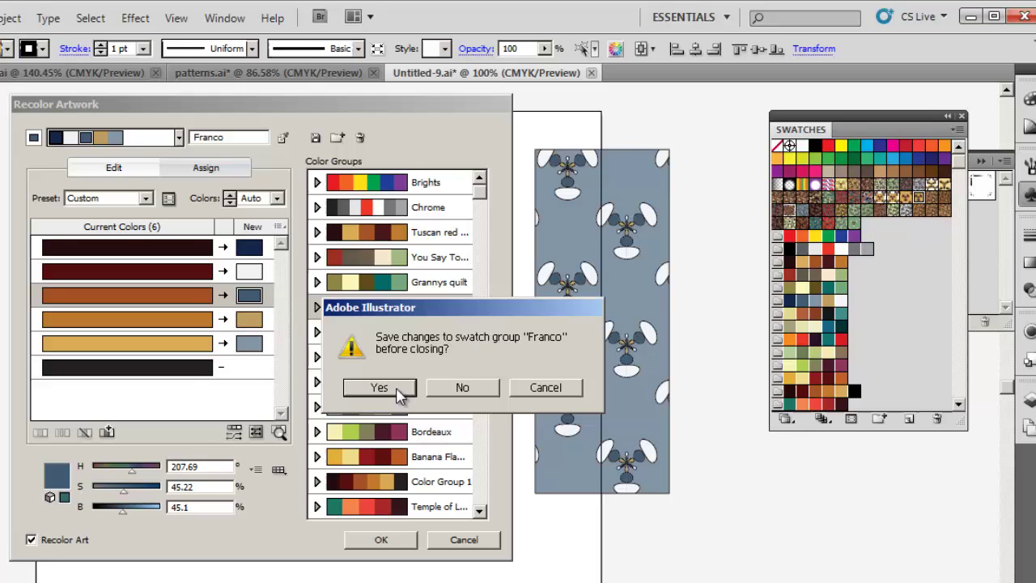
pyautogui.click(396, 386)
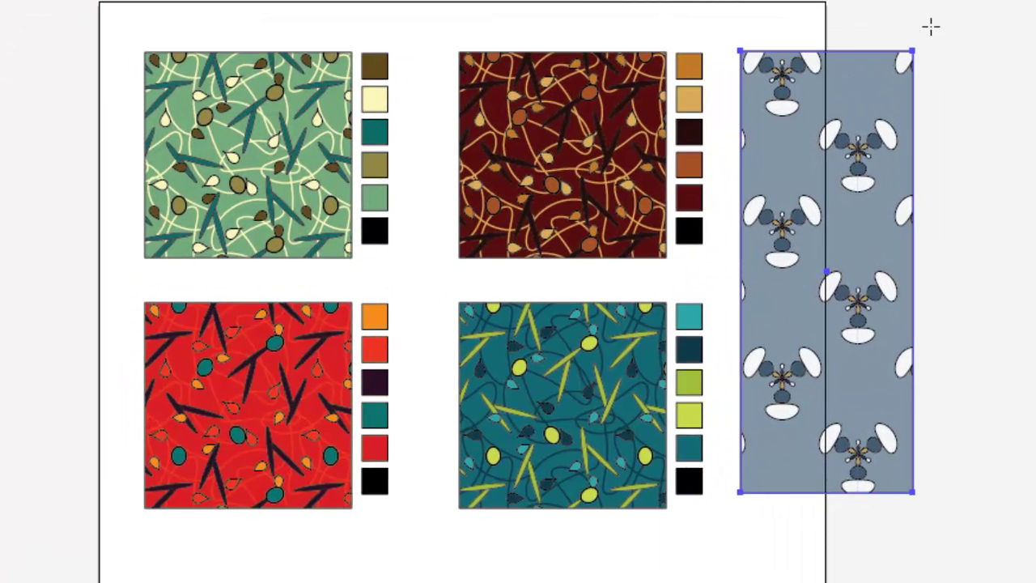